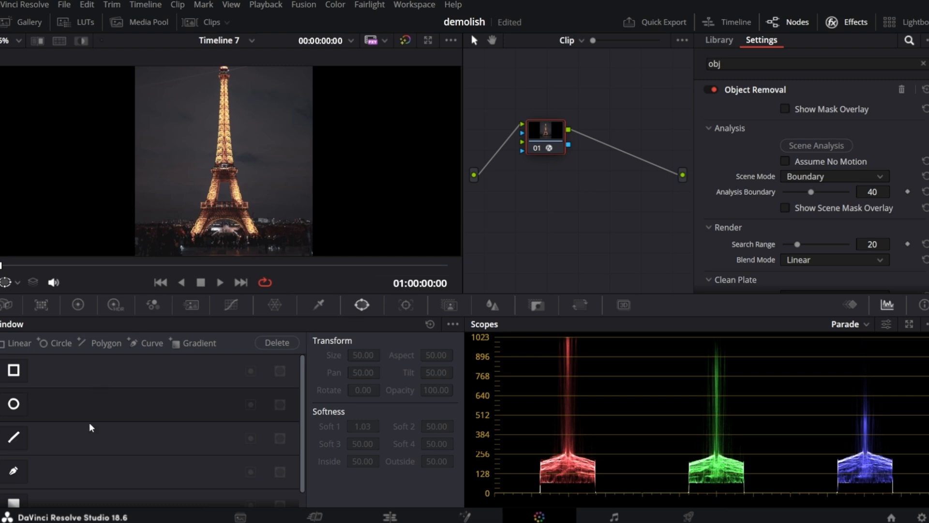
Trace a curve window around the Eiffel Tower's outline with the pen tool.
click(13, 471)
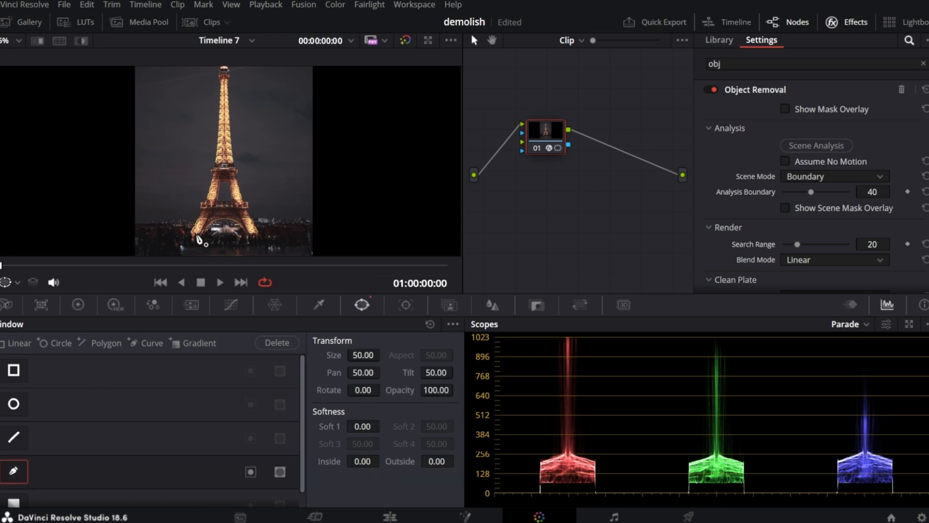
click(227, 97)
scroll(192, 234, up, 5)
click(379, 127)
scroll(231, 159, up, 5)
click(207, 154)
scroll(208, 153, down, 5)
click(222, 109)
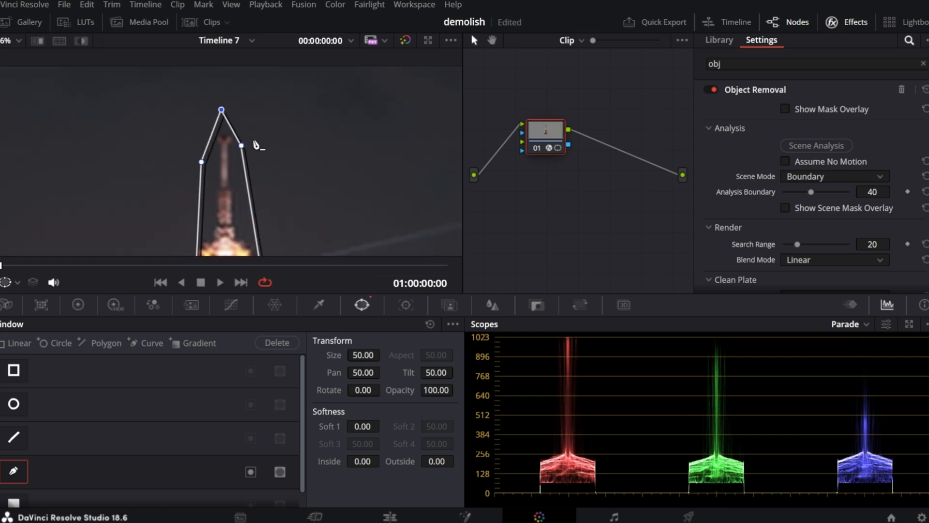
scroll(255, 145, down, 5)
Set the Object Removal Scene Mode to Object and enable Assume No Motion.
click(848, 180)
click(801, 225)
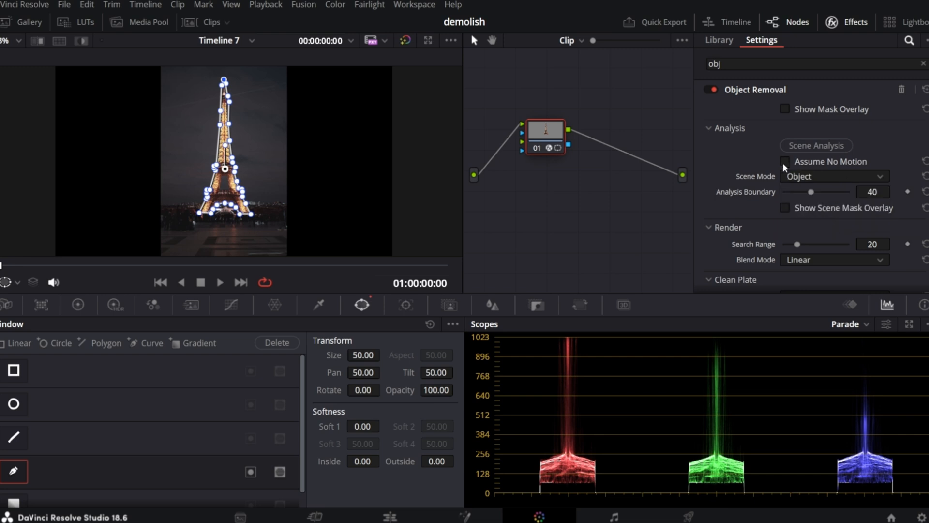
click(786, 161)
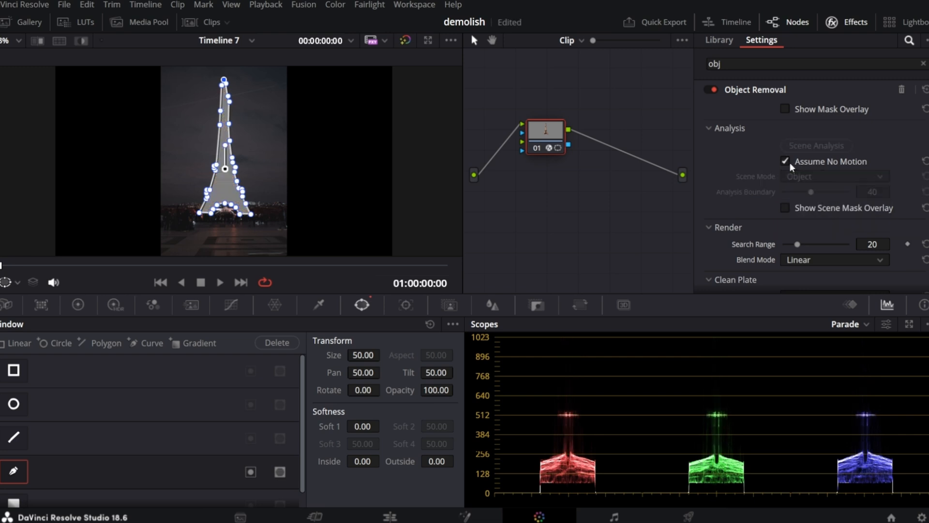
Build the clean plate and add a serial node after the Object Removal node.
scroll(755, 169, down, 3)
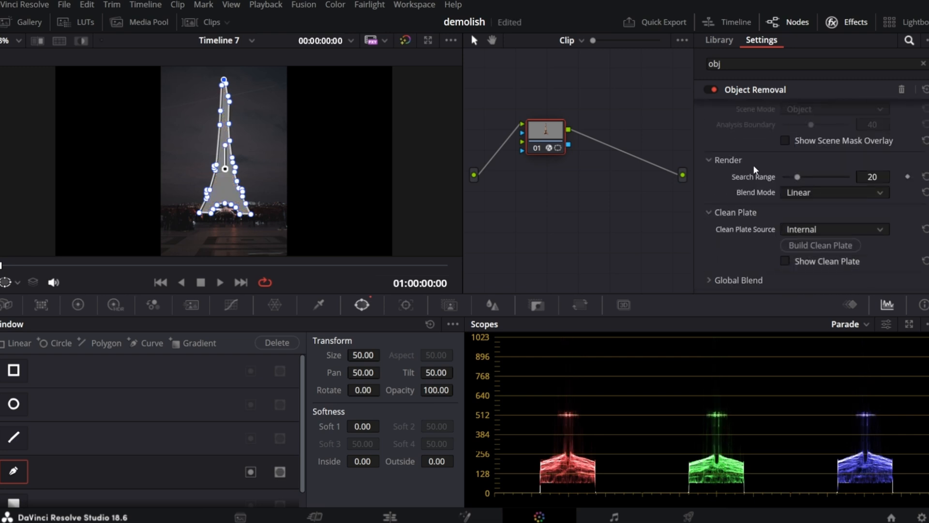
click(801, 246)
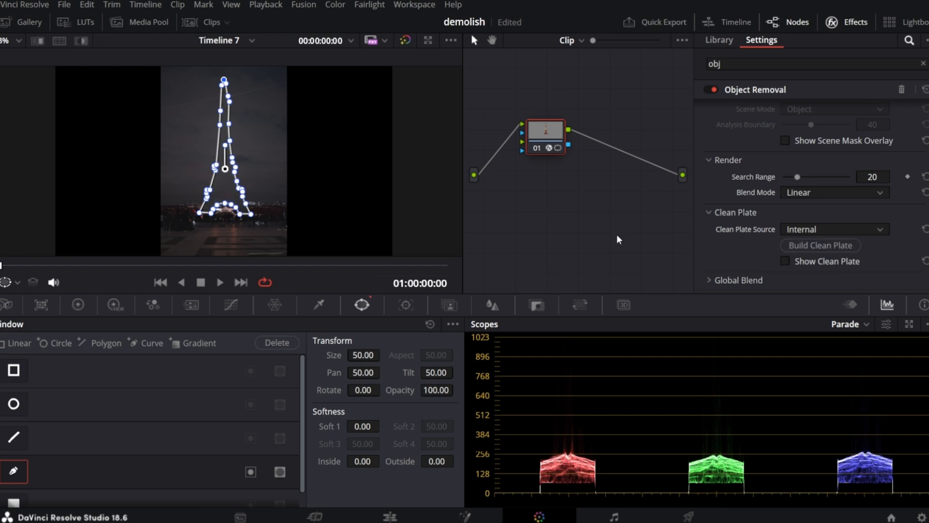
key(alt+s)
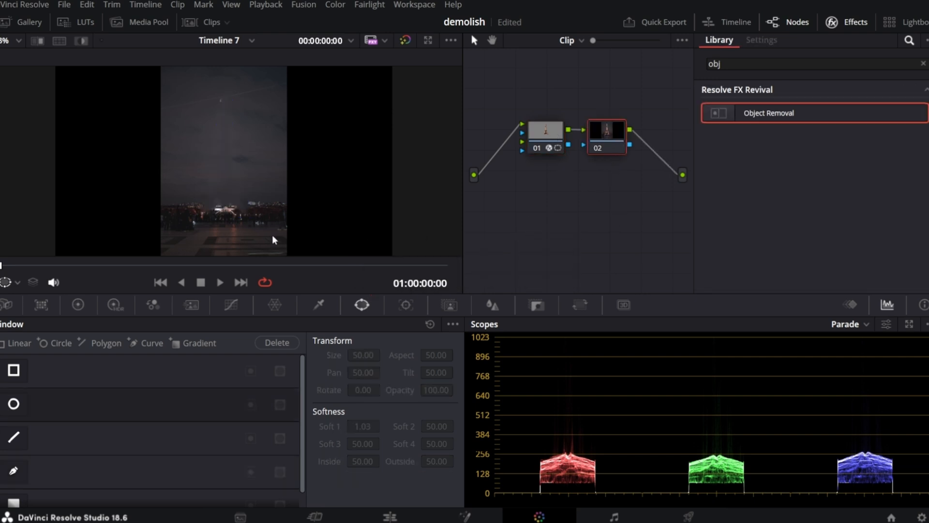
Adjust two points of the tower's curve window so it fits the tower's edges more closely.
scroll(228, 195, up, 3)
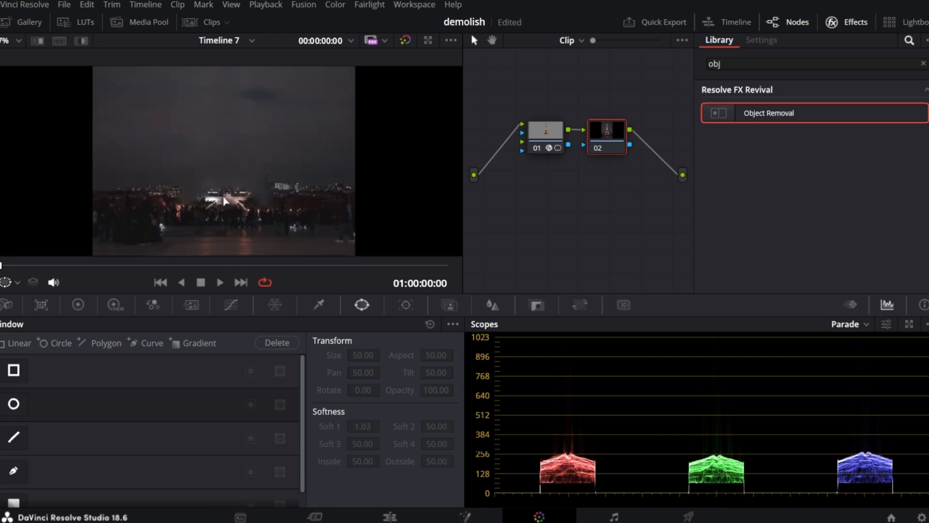
scroll(224, 200, up, 3)
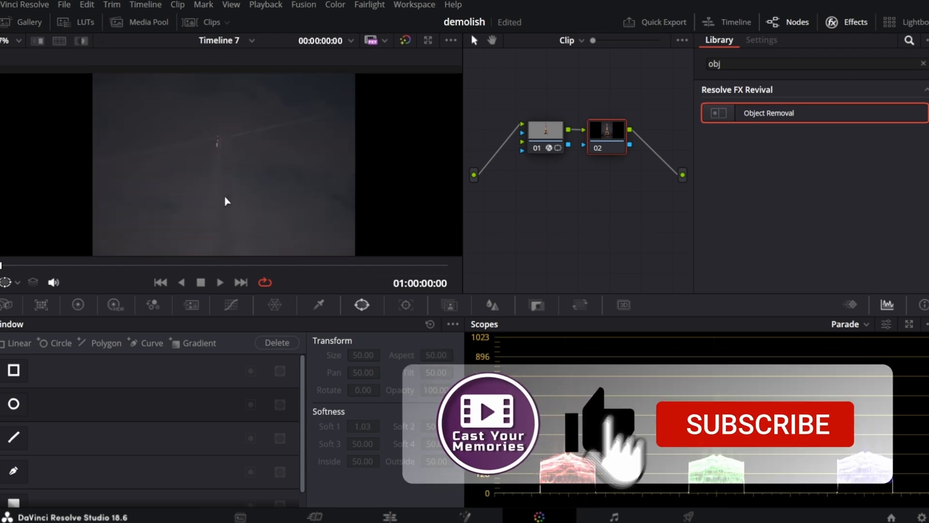
scroll(227, 201, down, 2)
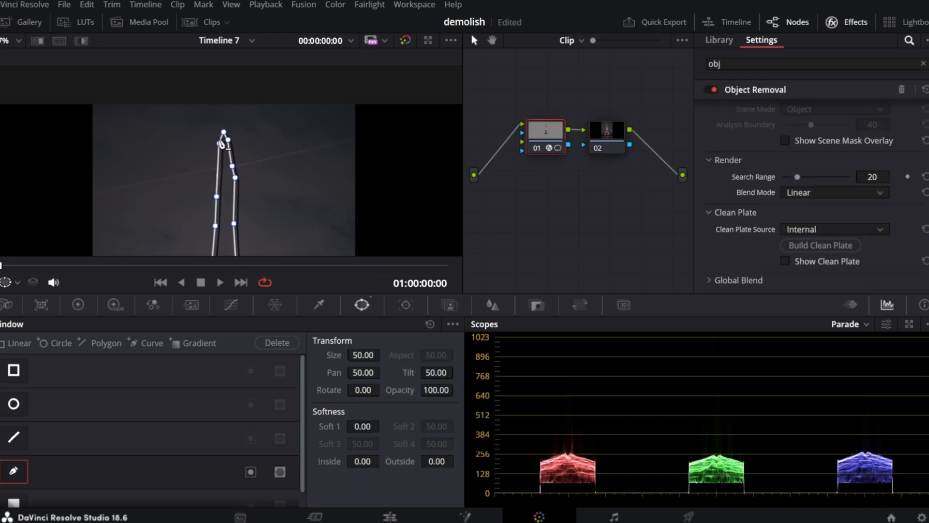
drag(220, 145, 215, 146)
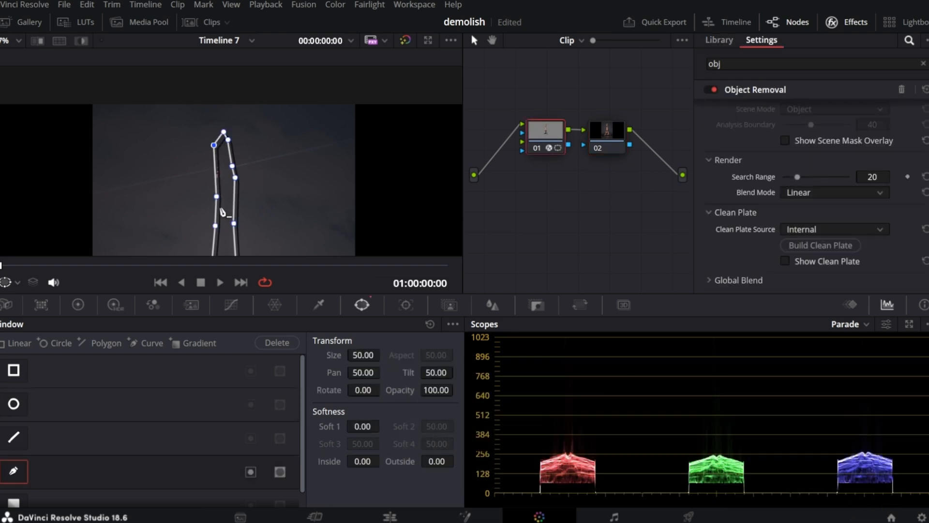
drag(217, 199, 212, 199)
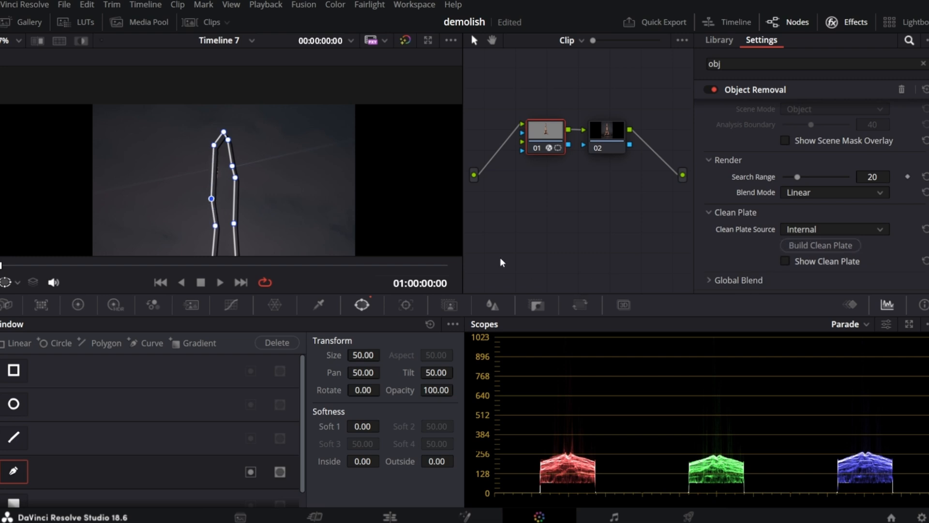
Select the second node and grab a still of the tower-free frame.
click(611, 141)
scroll(285, 159, down, 1)
scroll(281, 161, down, 1)
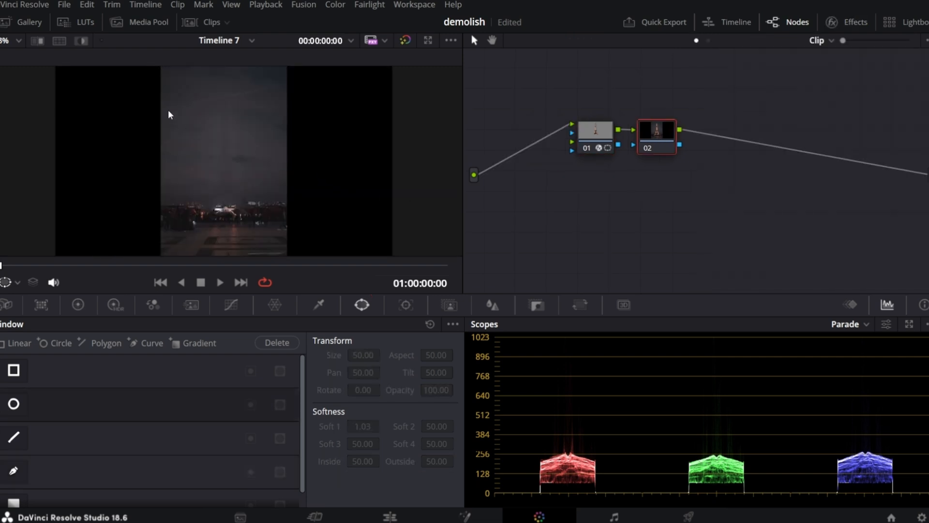
right_click(168, 109)
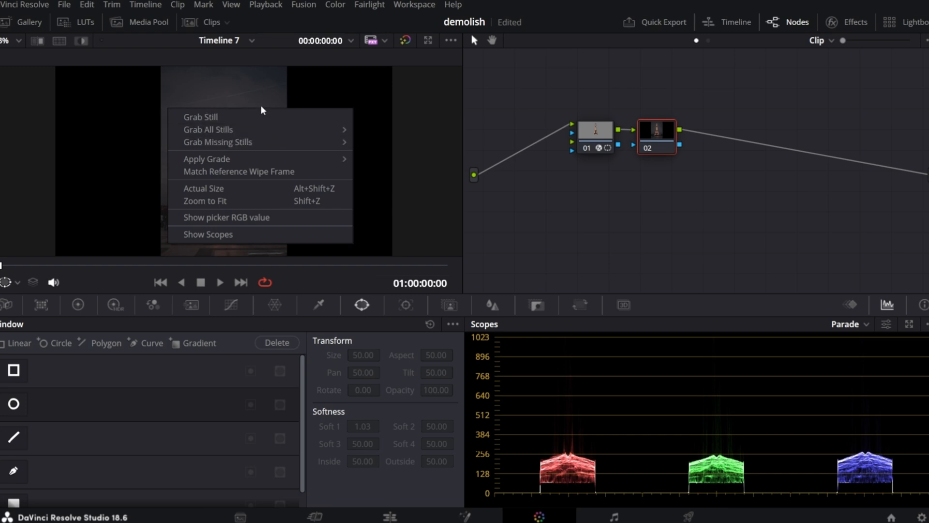
click(262, 117)
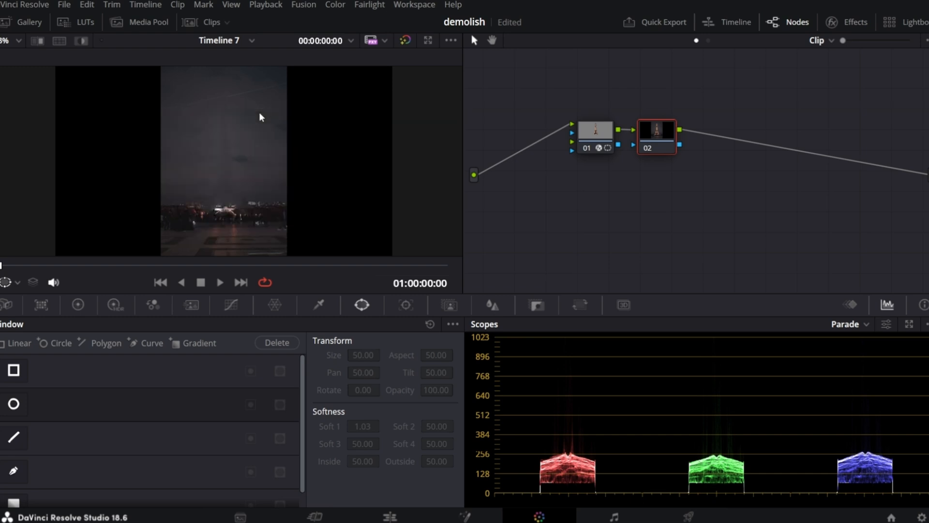
Export the grabbed still from the Gallery.
click(23, 23)
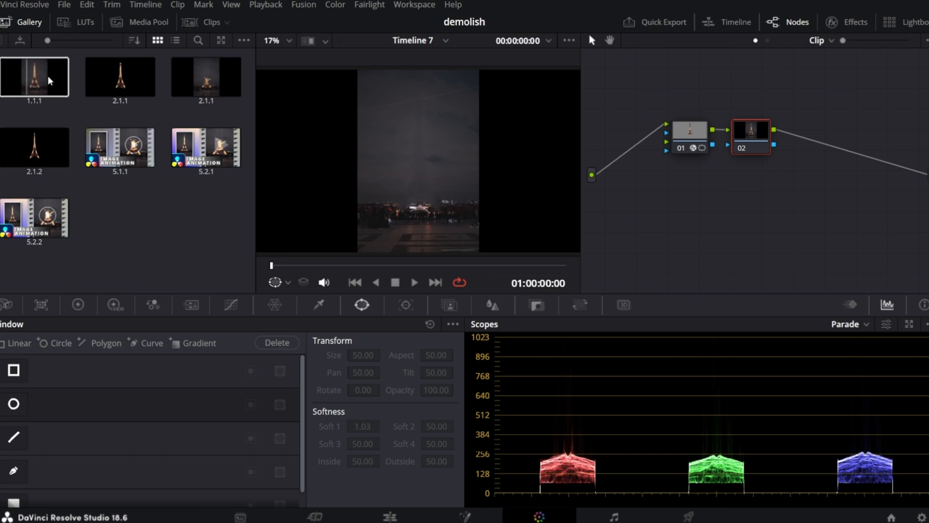
right_click(13, 85)
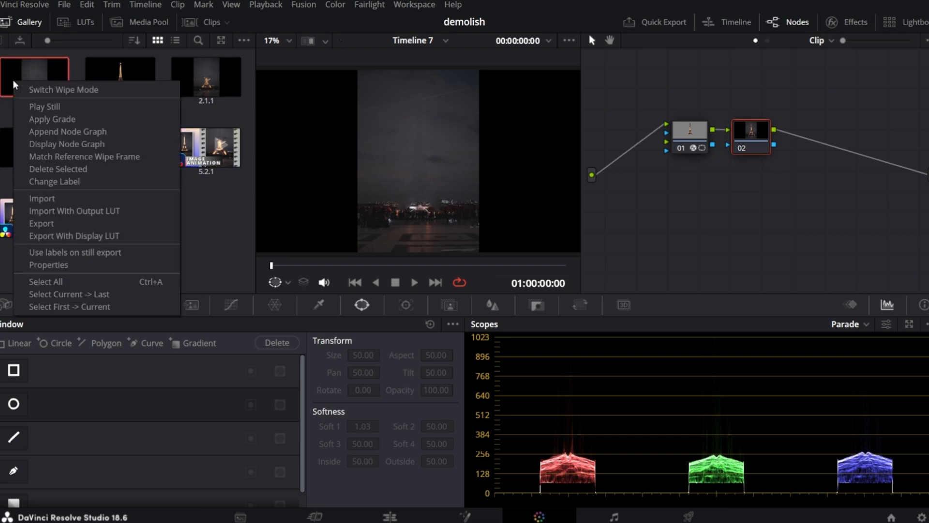
click(30, 222)
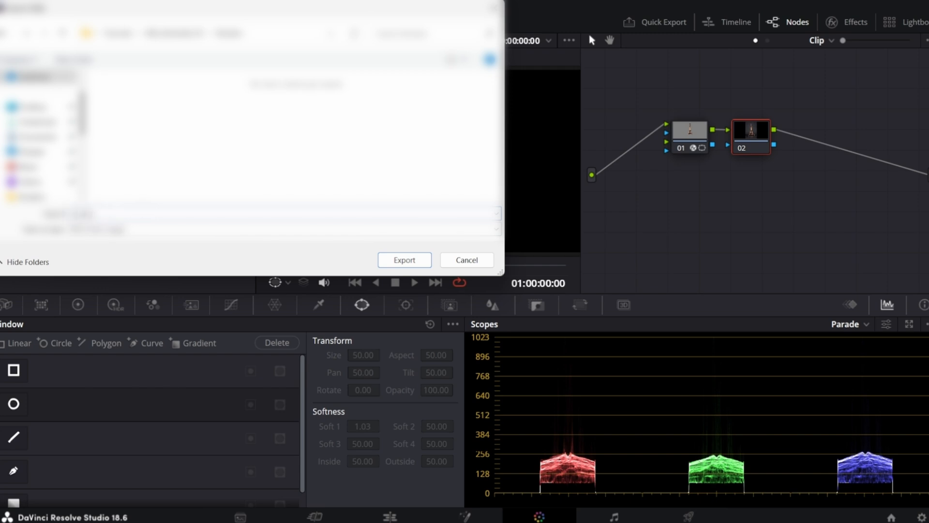
click(412, 264)
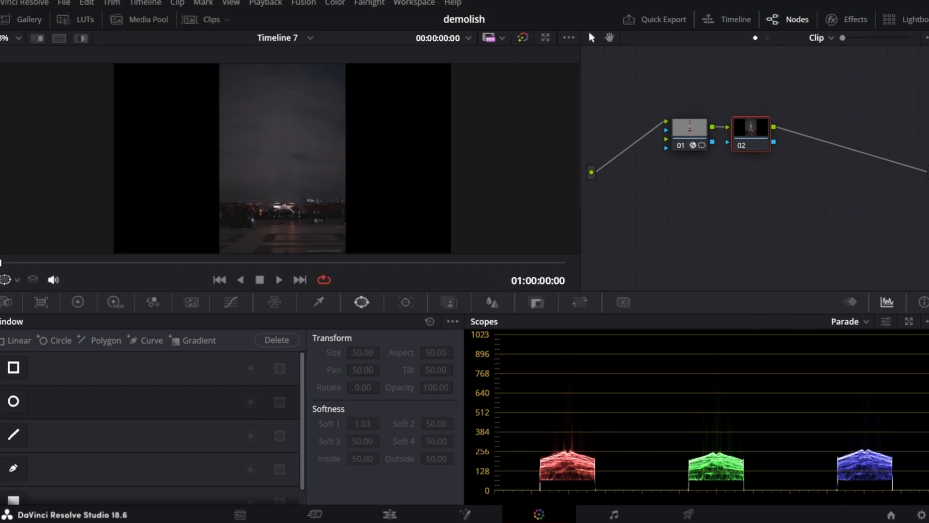
Reset the first node's grade to remove the window and Object Removal effect.
click(677, 128)
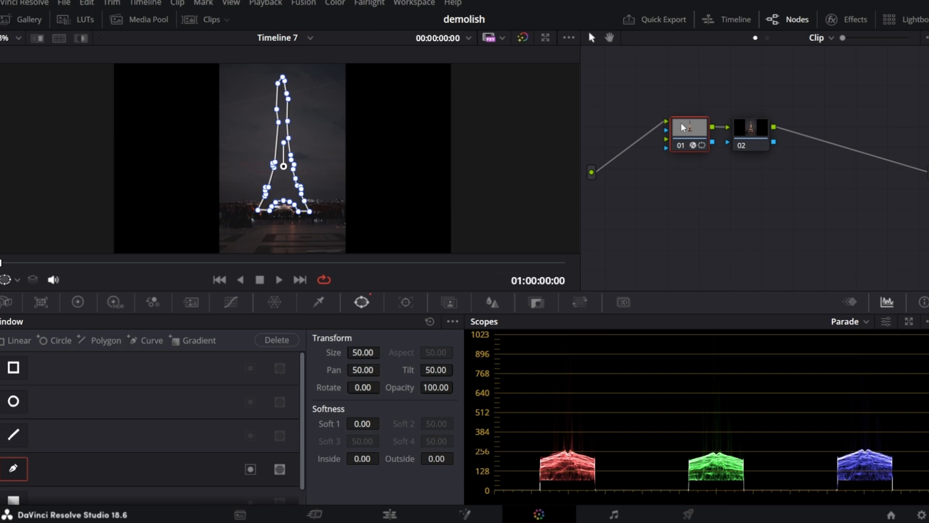
right_click(683, 127)
click(702, 137)
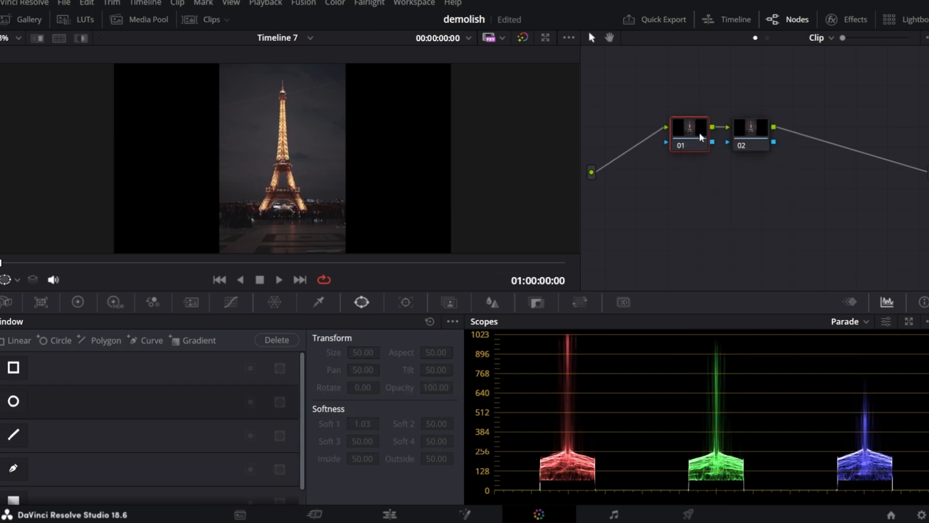
Open Magic Mask in Object mode, set quality to Better, and draw a stroke along the tower.
click(449, 303)
scroll(283, 170, up, 2)
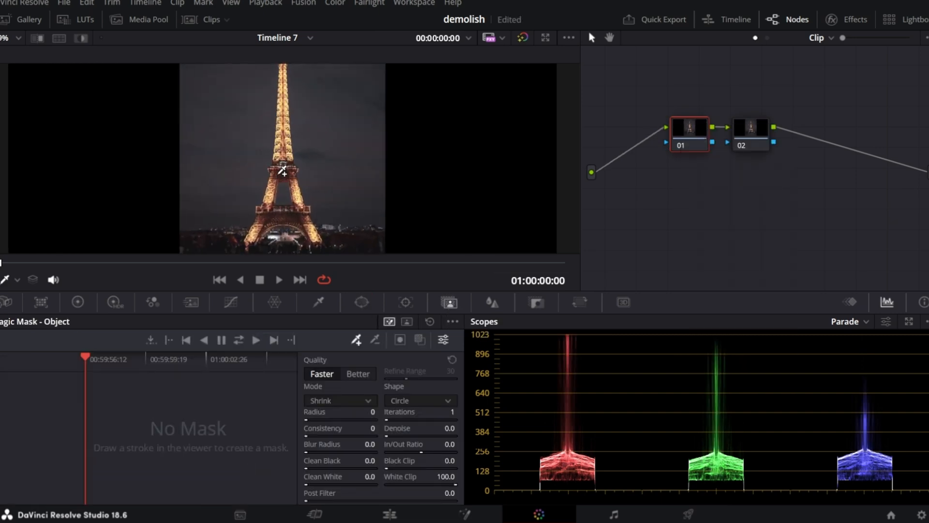
click(364, 375)
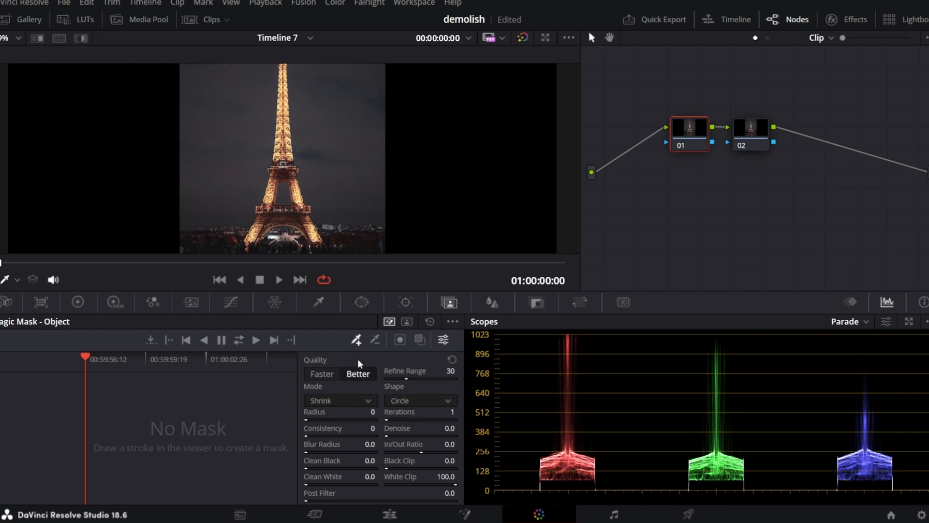
scroll(283, 169, down, 2)
mouse_move(256, 225)
mouse_down()
mouse_move(286, 131)
mouse_move(311, 209)
mouse_up()
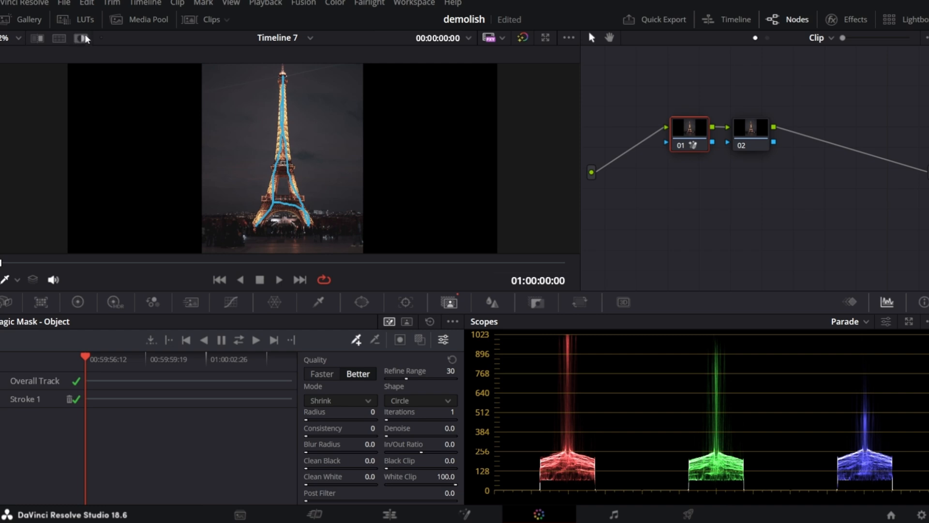
Show the mask overlay and inspect the tower's mask edges up close.
click(81, 38)
scroll(305, 187, up, 3)
scroll(305, 187, up, 5)
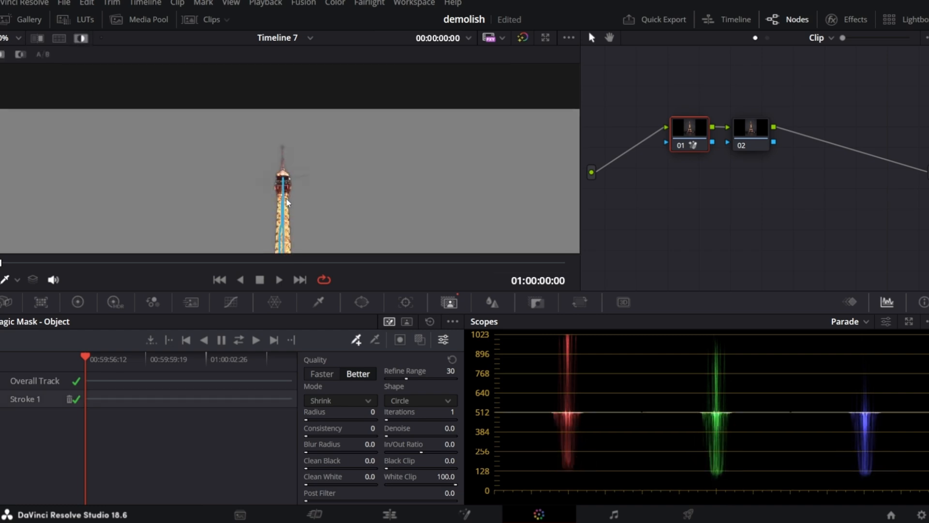
scroll(287, 204, down, 3)
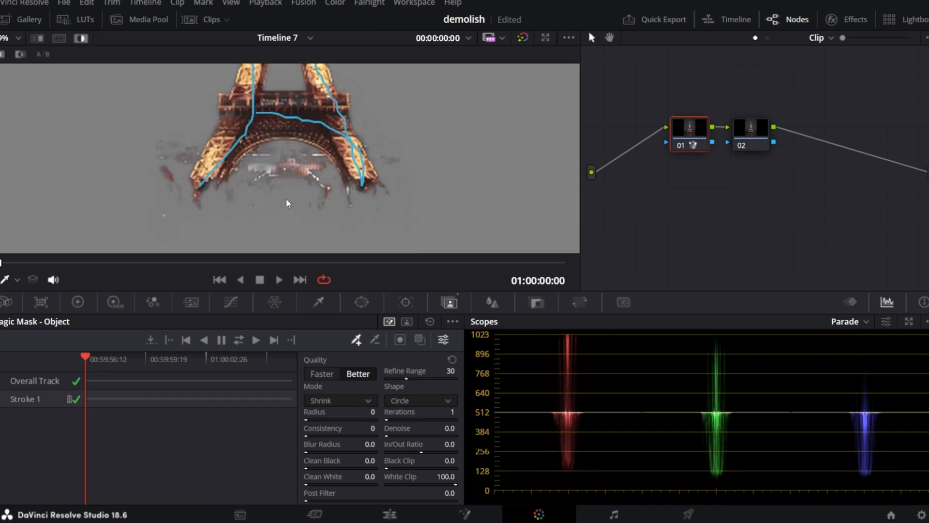
Draw subtract strokes around the tower's base to remove unwanted areas from the mask.
click(375, 340)
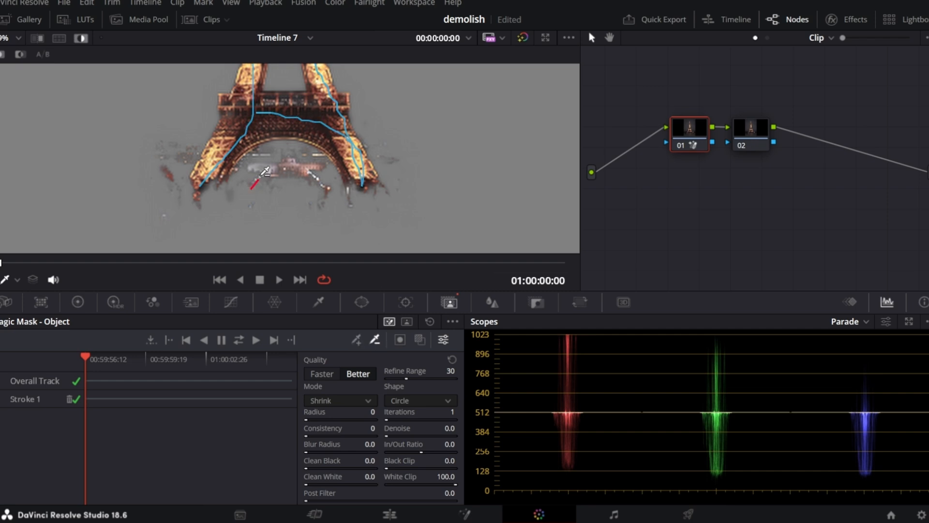
drag(251, 189, 328, 198)
drag(182, 143, 174, 201)
drag(383, 137, 410, 192)
drag(227, 203, 357, 212)
drag(191, 148, 180, 177)
drag(169, 137, 161, 193)
key(shift+z)
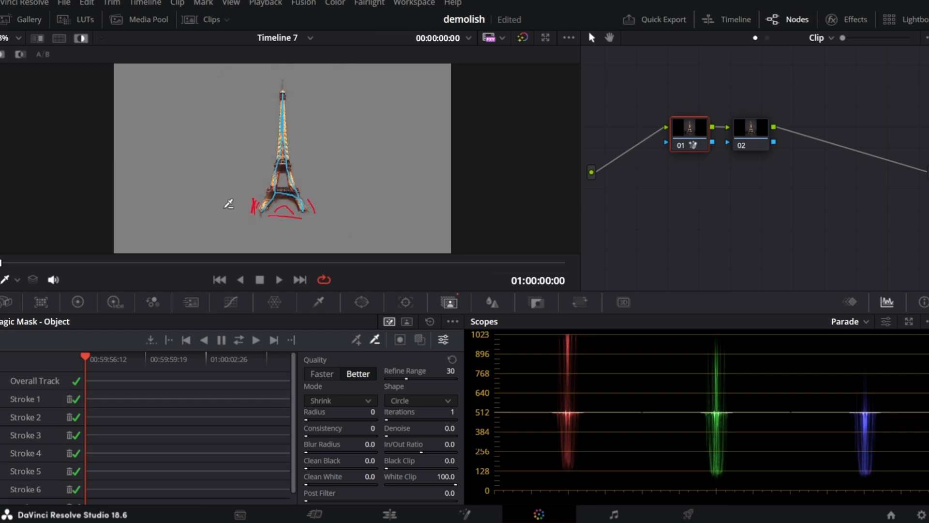
Turn off the mask overlay and delete the second node.
click(84, 41)
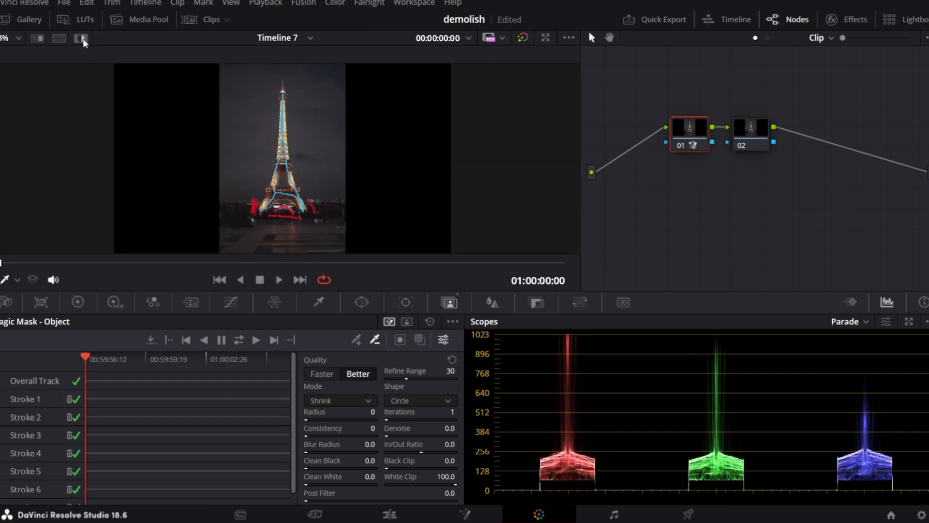
click(751, 129)
key(Delete)
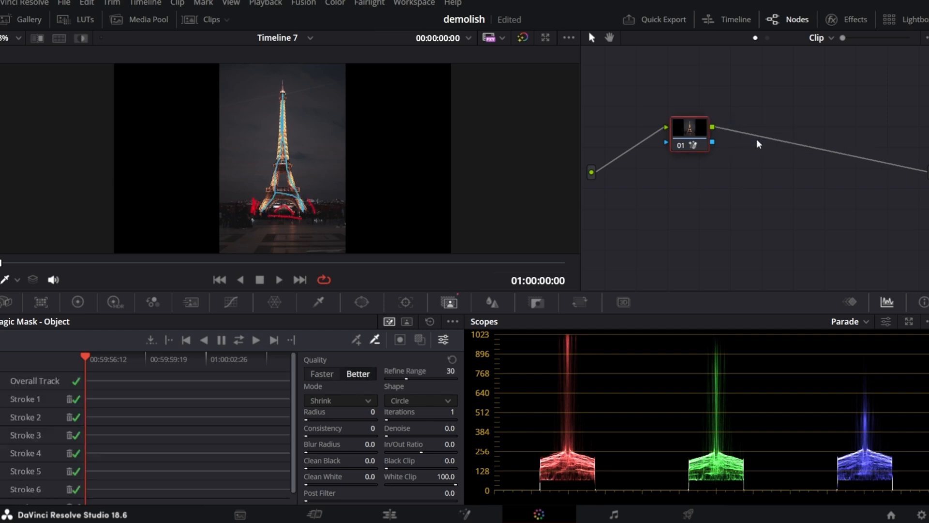
Add an alpha output to the node graph.
right_click(743, 196)
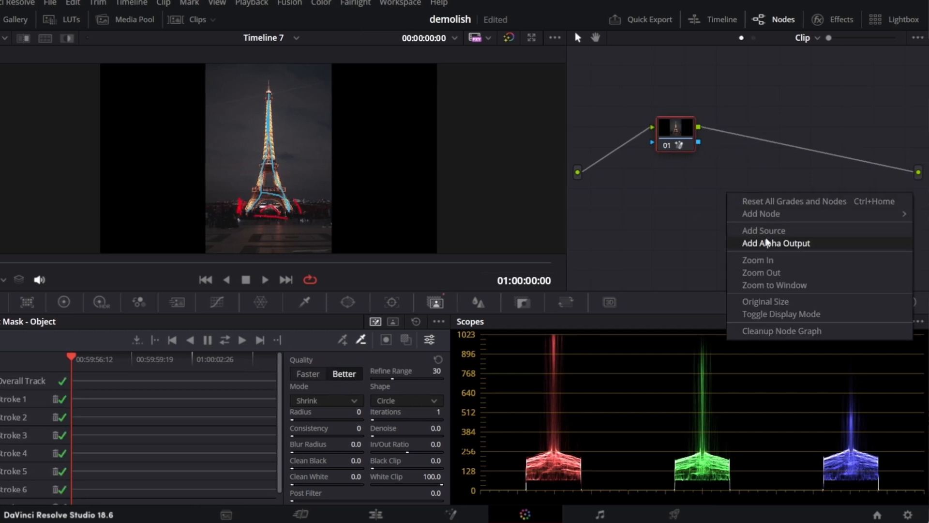
click(767, 244)
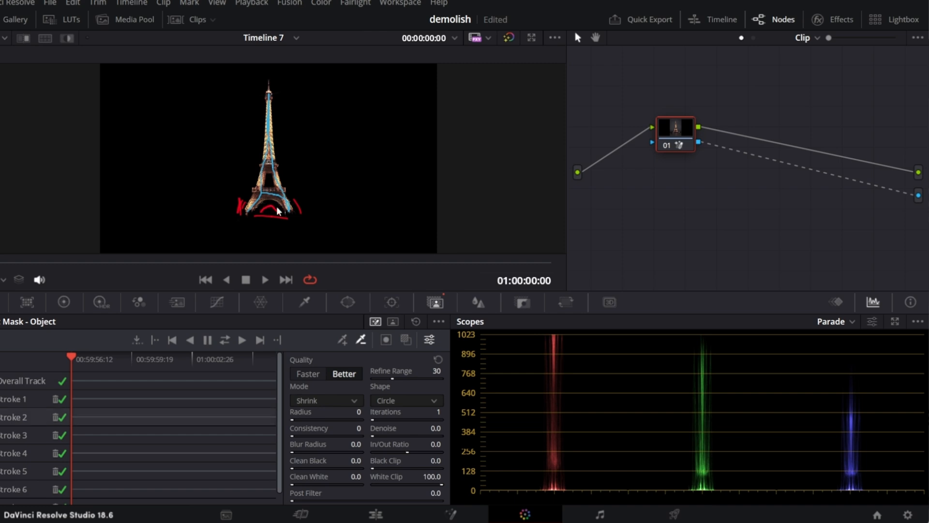
On the Deliver page, set rendering to Individual clips and the format to PNG.
click(675, 514)
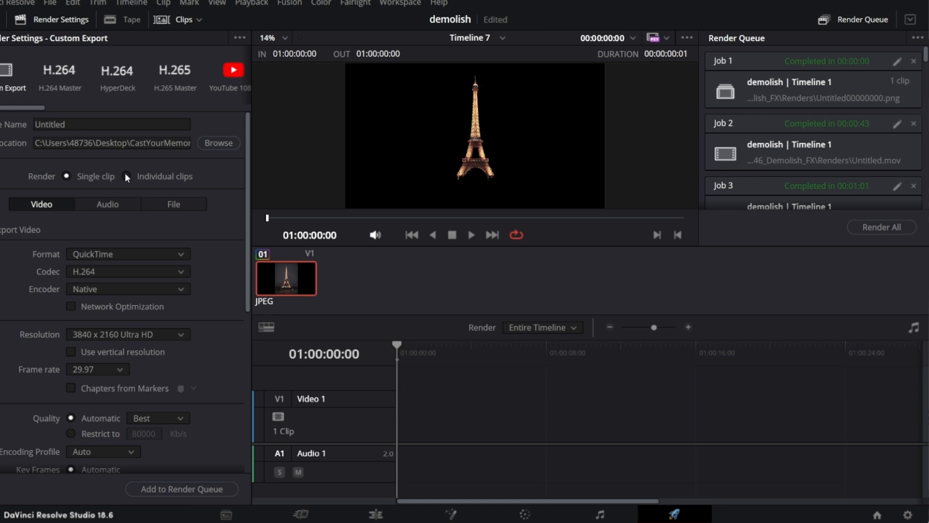
click(126, 176)
click(129, 254)
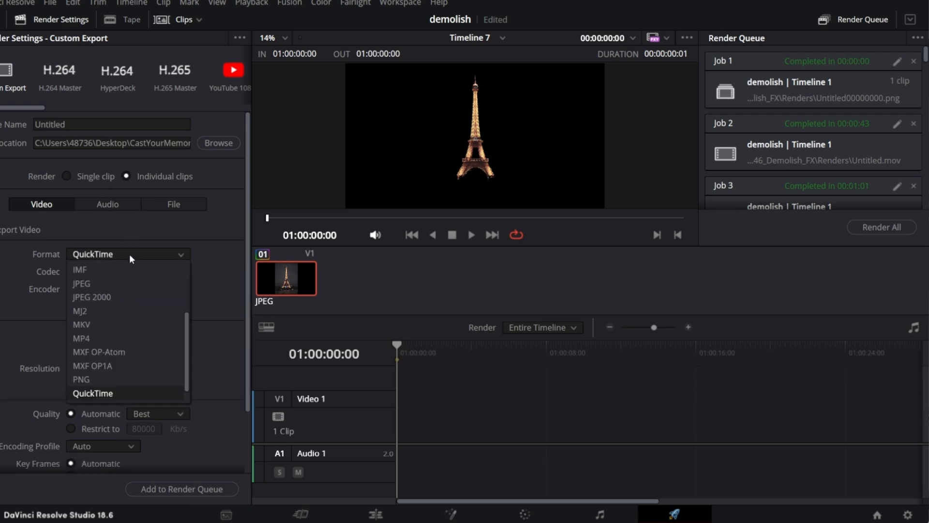
click(123, 380)
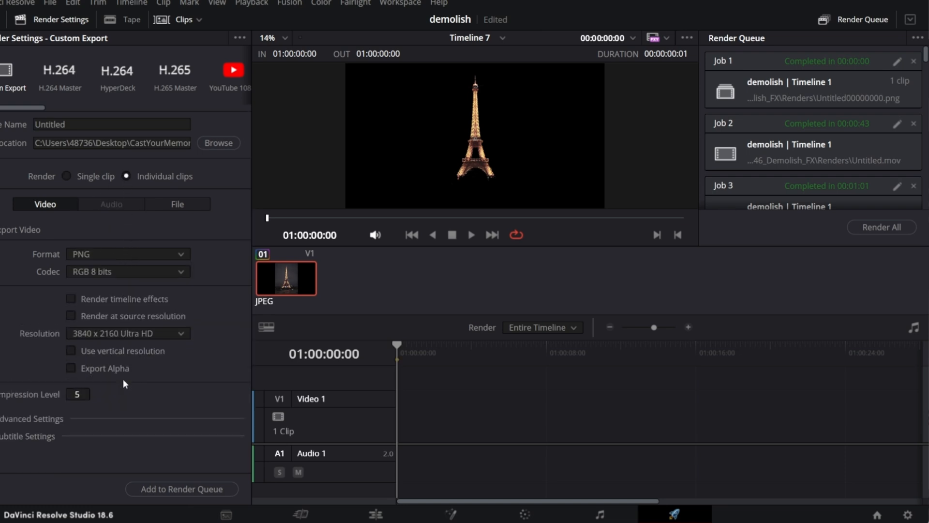
Enable Export Alpha and set the output file name to tower.
click(71, 369)
click(104, 123)
drag(104, 122, 25, 129)
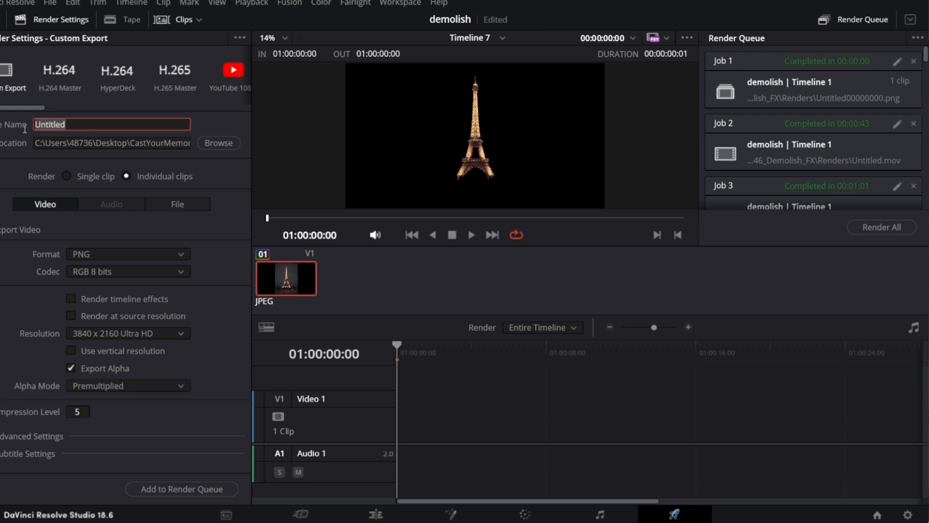
text(tower)
Choose the output location, add the job to the render queue, and render it.
click(226, 144)
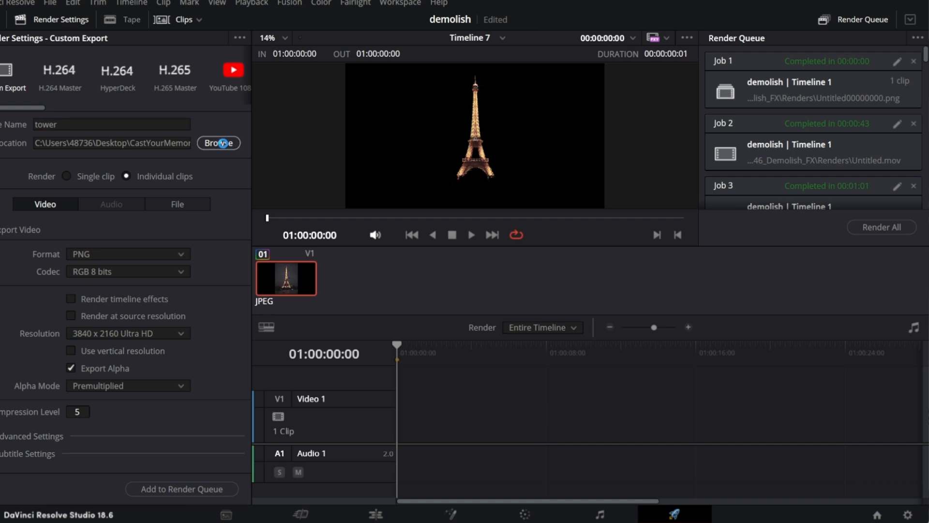
click(385, 257)
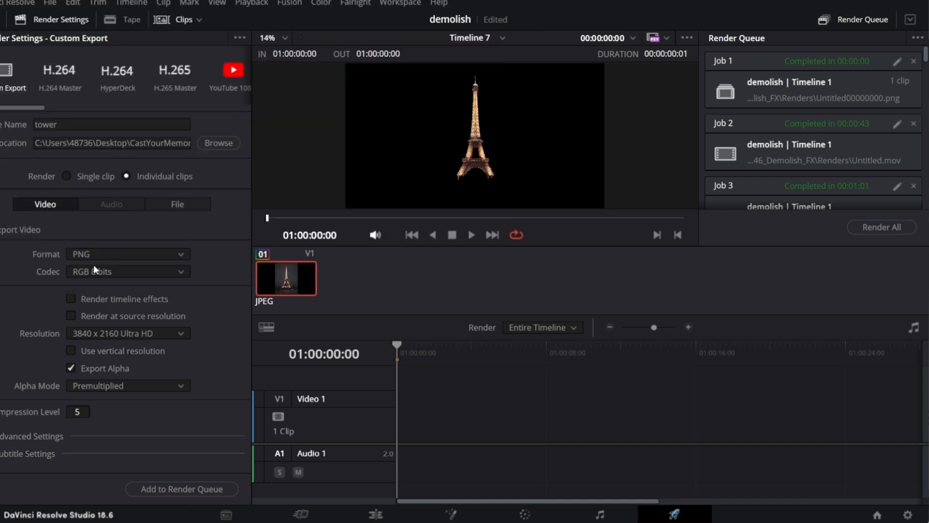
click(196, 490)
click(873, 228)
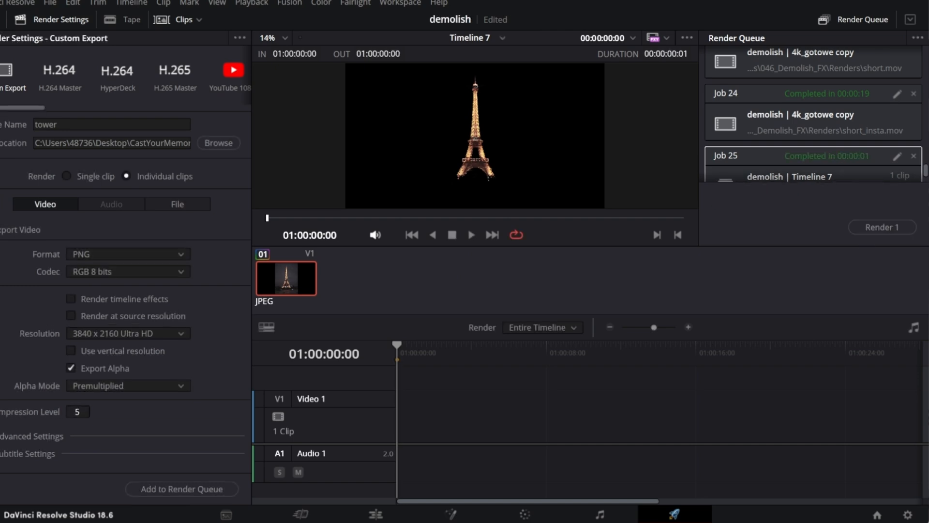
On the Edit page, place no_tower00000000.png on track V1 and tower00000000.png on track V2 above it.
key(shift+4)
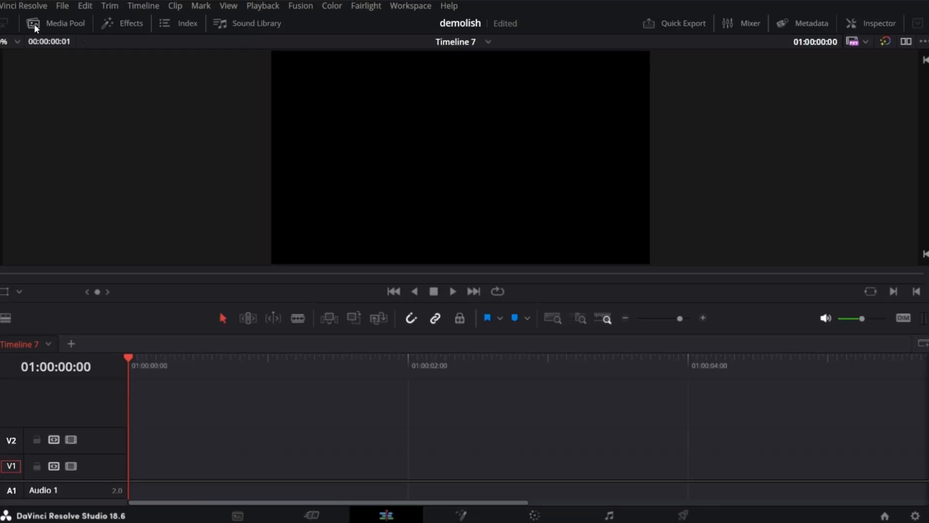
click(21, 21)
drag(104, 192, 388, 460)
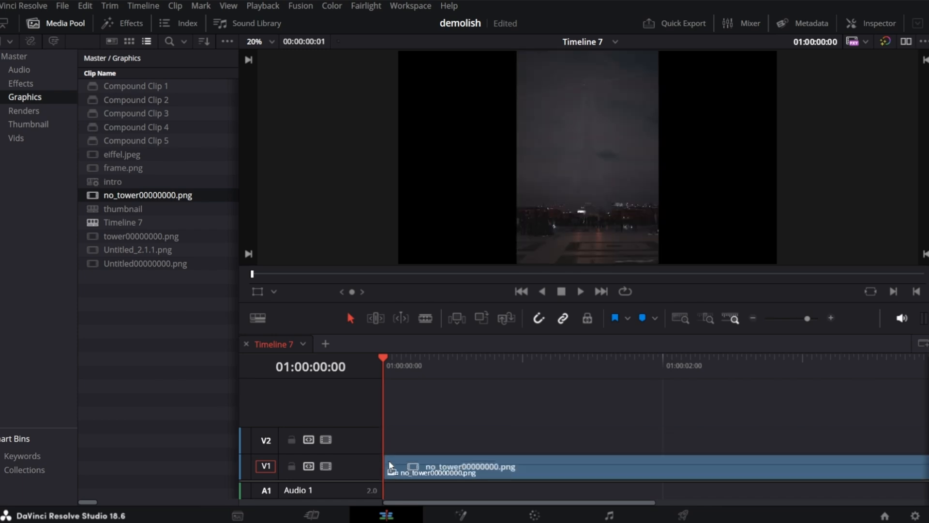
drag(141, 236, 388, 435)
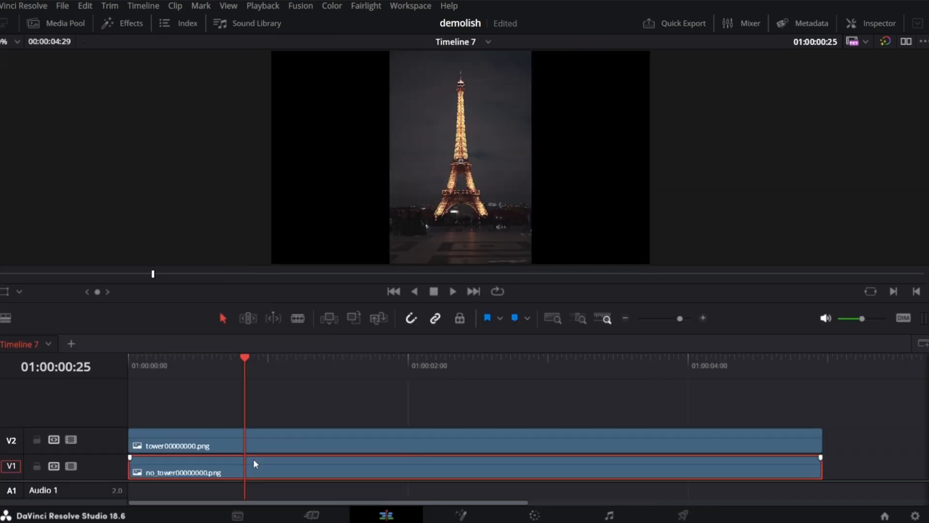
Toggle the two clips on and off to compare the isolated tower against the clean background.
key(d)
click(265, 443)
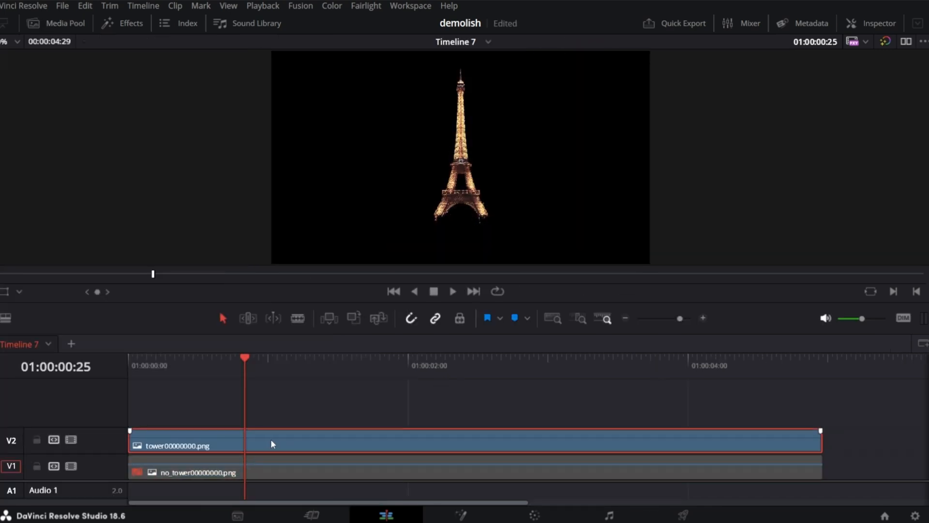
click(279, 468)
key(d)
click(283, 443)
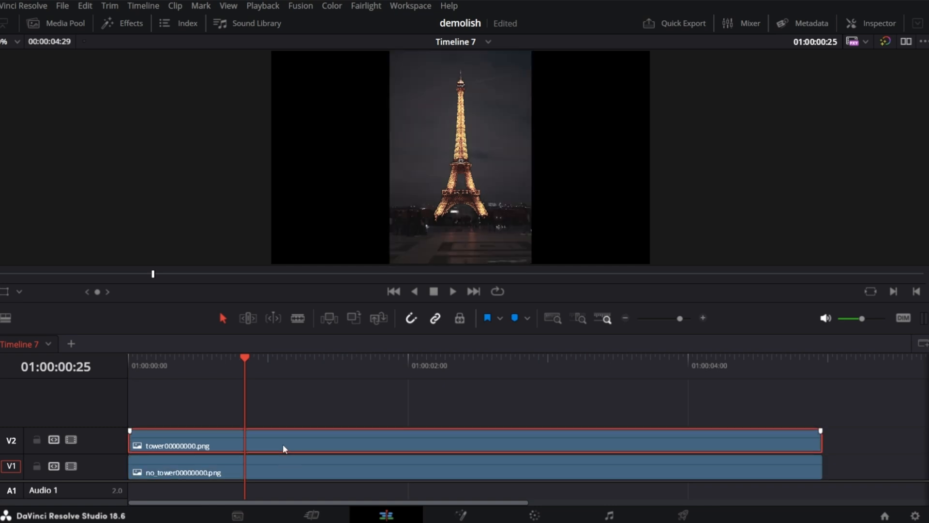
key(d)
key(d)
In Fusion, add a Background node and set its alpha to 0.
click(473, 518)
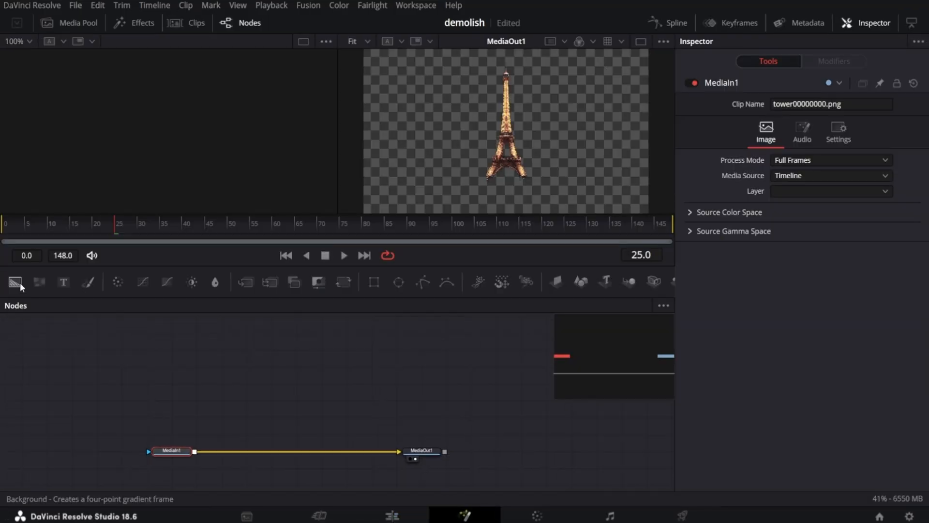
drag(20, 282, 47, 464)
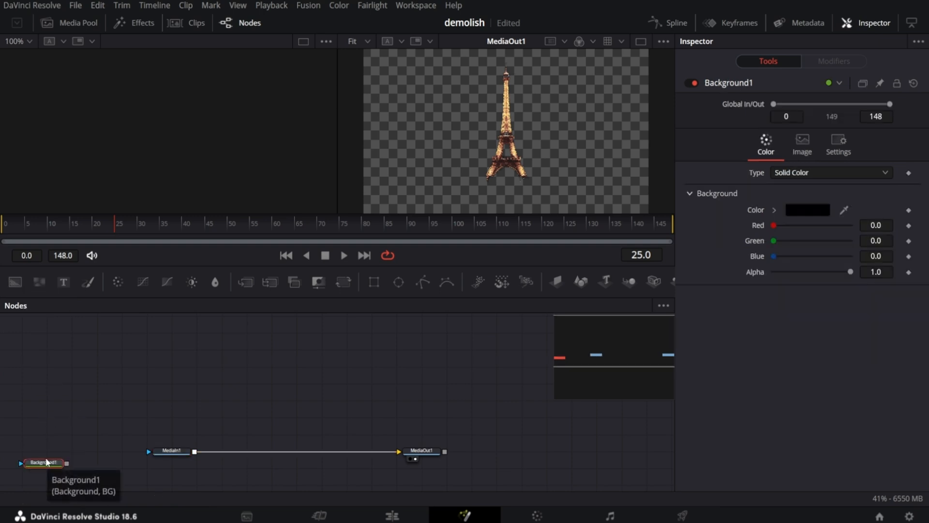
drag(851, 272, 764, 289)
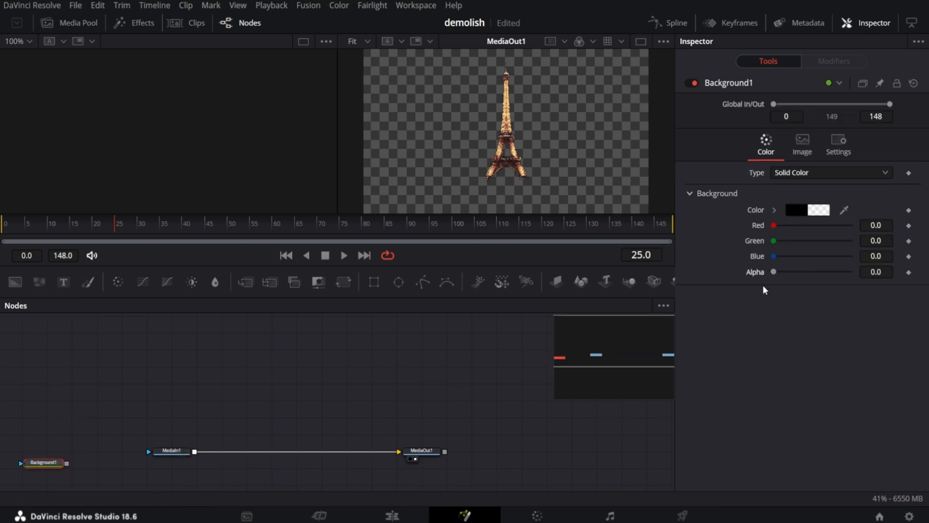
Merge MediaIn1 over the Background node and connect the merge to MediaOut1 in a single-viewer layout.
drag(171, 451, 126, 372)
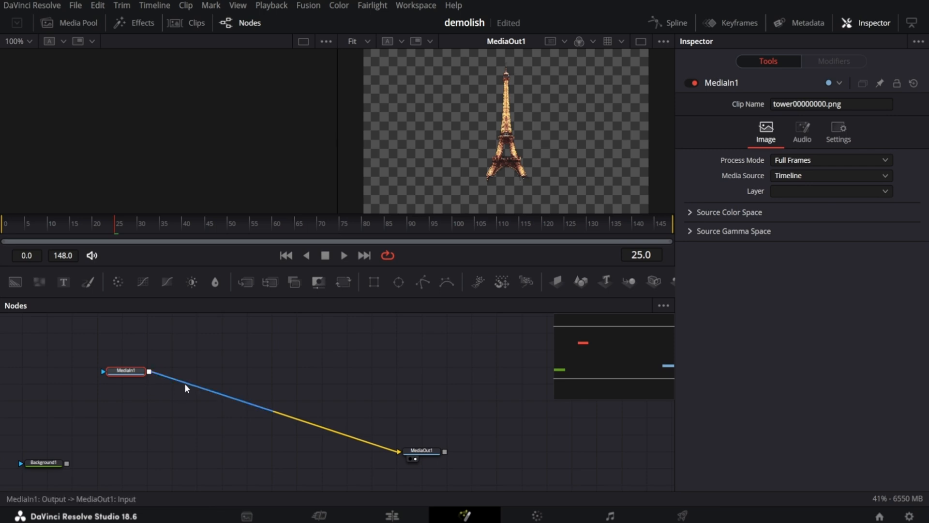
drag(182, 385, 186, 382)
drag(112, 368, 106, 358)
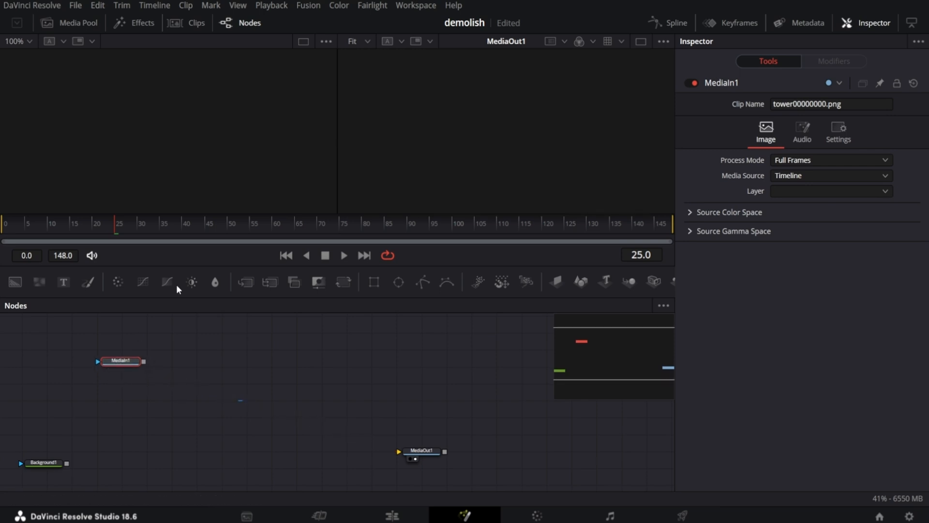
click(640, 44)
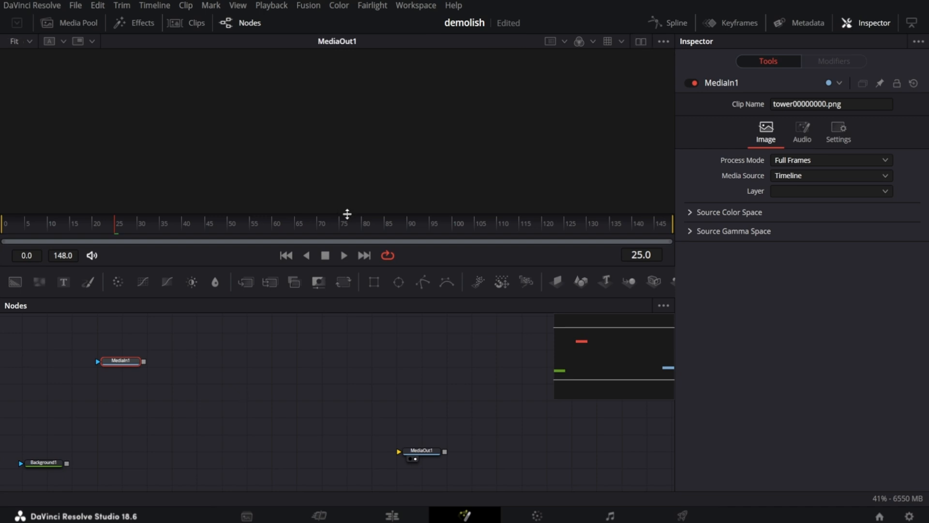
drag(144, 362, 66, 463)
drag(144, 463, 627, 458)
Add a Polygon mask tracing the tower's top section and connect it as MediaIn1's effect mask.
drag(422, 284, 120, 327)
scroll(348, 198, up, 4)
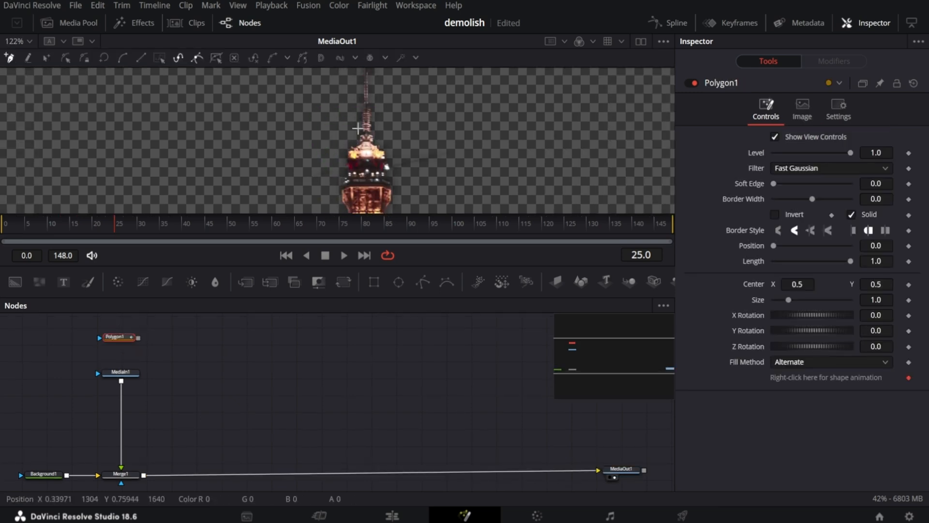
scroll(348, 199, up, 3)
click(346, 193)
click(411, 194)
click(427, 100)
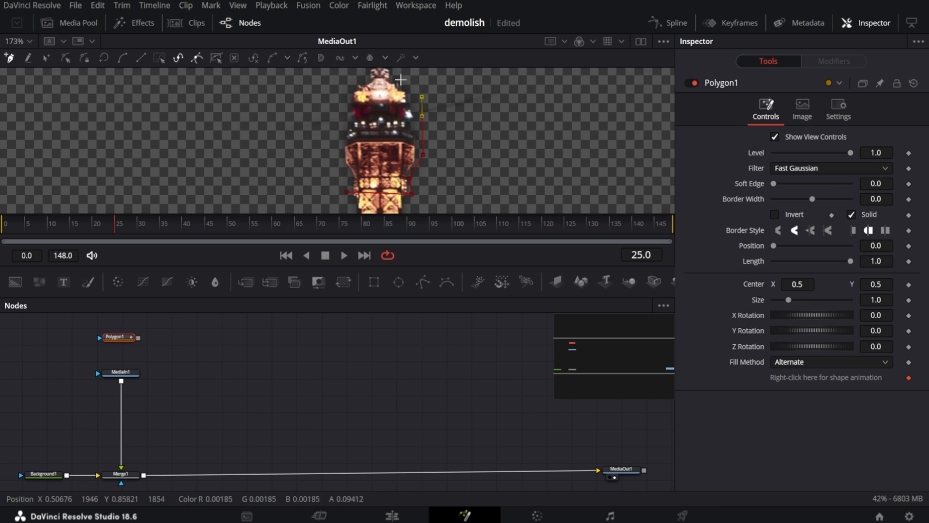
click(401, 79)
scroll(401, 79, up, 3)
click(386, 91)
click(369, 91)
scroll(342, 170, down, 3)
click(364, 73)
click(344, 90)
click(349, 117)
click(339, 134)
click(336, 161)
click(343, 182)
click(347, 192)
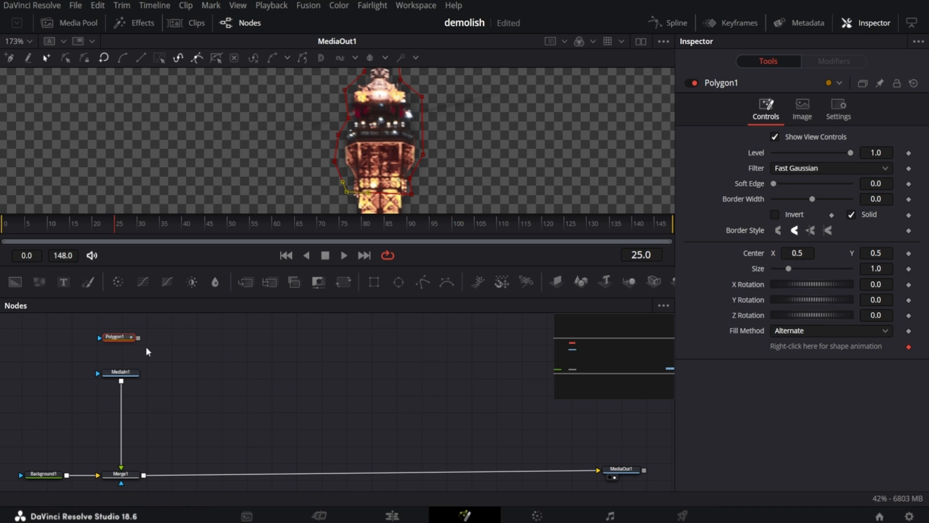
drag(138, 337, 118, 373)
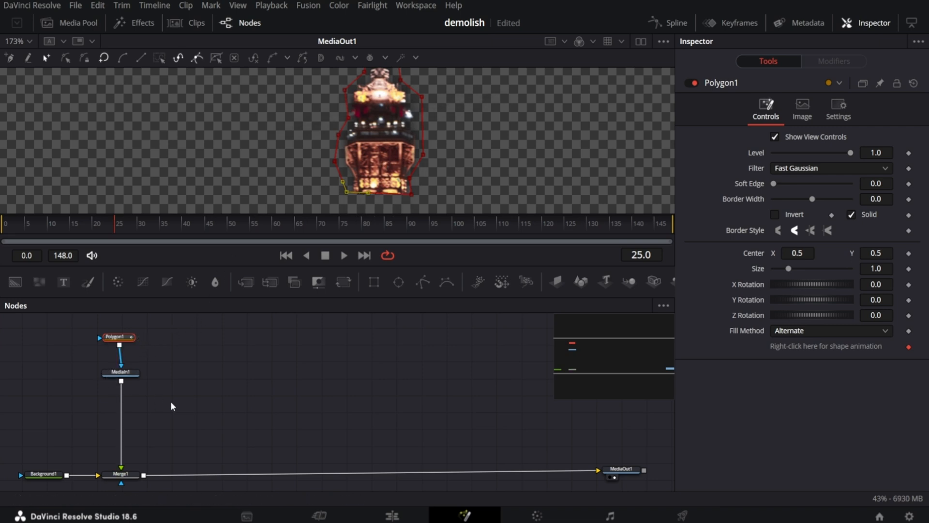
Duplicate the MediaIn1 node and view the copy.
click(125, 376)
key(ctrl+c)
key(ctrl+v)
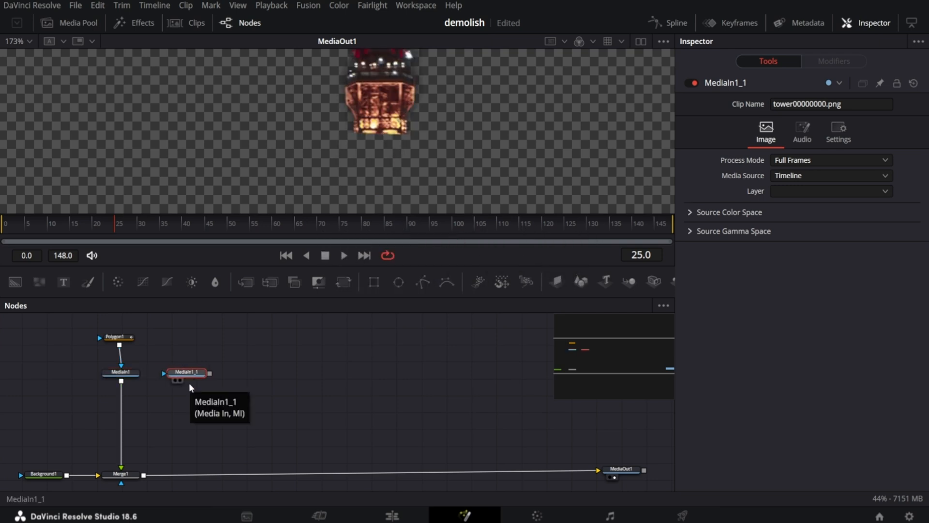
key(1)
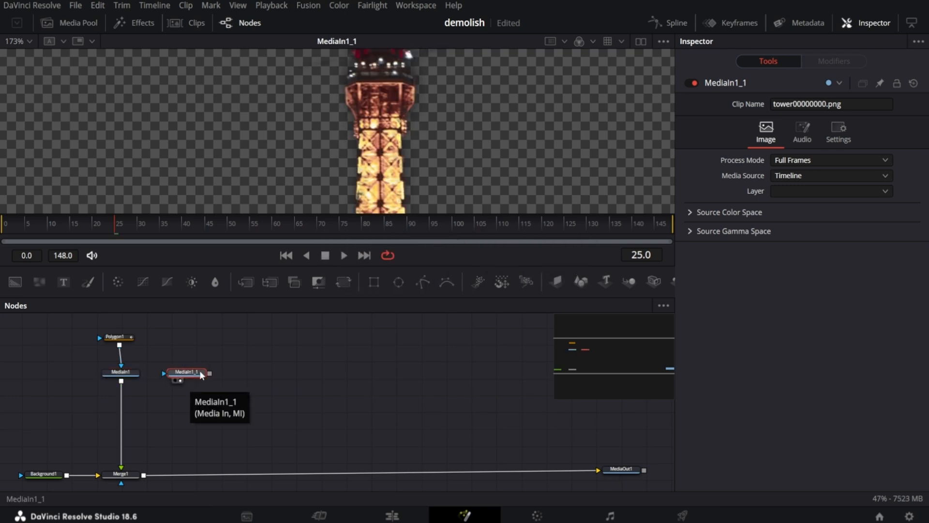
Mask the copy with a second polygon around the tower's upper-middle section and merge it into the composite.
drag(398, 296, 193, 341)
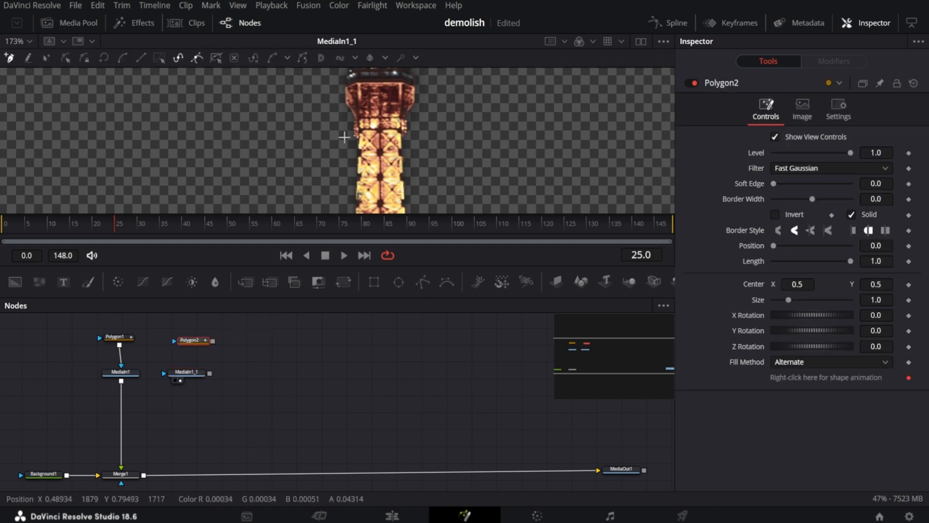
scroll(351, 138, down, 5)
click(344, 161)
click(348, 105)
click(364, 104)
click(368, 162)
click(345, 160)
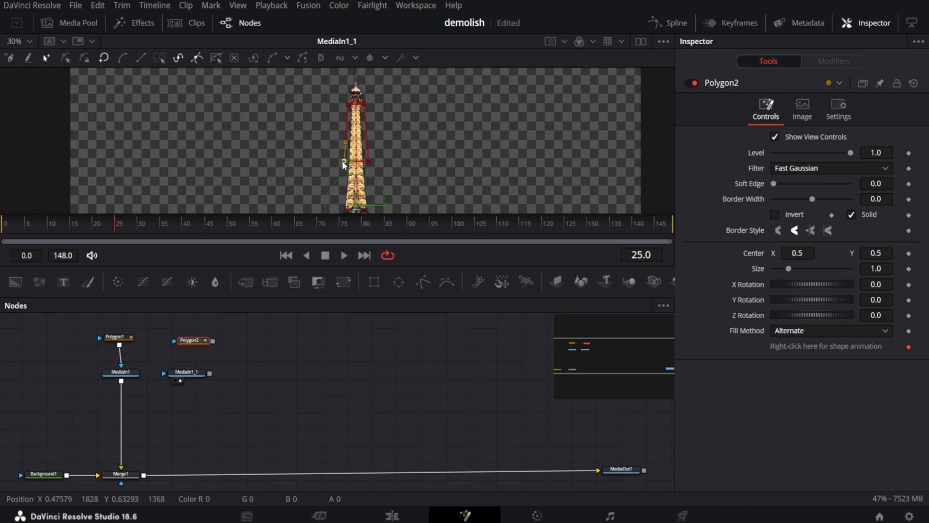
drag(213, 341, 144, 475)
Paste a third media input, mask the next tower section with a new polygon, and merge it in.
click(187, 361)
key(ctrl+v)
drag(422, 283, 260, 337)
click(339, 189)
click(347, 125)
click(365, 125)
click(375, 187)
click(339, 189)
drag(283, 374, 209, 475)
Paste a fourth media input, mask the following section with Polygon4, and merge it into the chain.
click(272, 365)
key(ctrl+v)
key(2)
scroll(375, 174, up, 5)
mouse_move(423, 282)
mouse_down()
mouse_move(317, 337)
mouse_move(315, 372)
mouse_up()
click(317, 337)
click(323, 99)
drag(338, 373, 284, 473)
Paste a fifth media input masked by Polygon5 and merge it into the chain.
click(622, 459)
key(2)
key(ctrl+v)
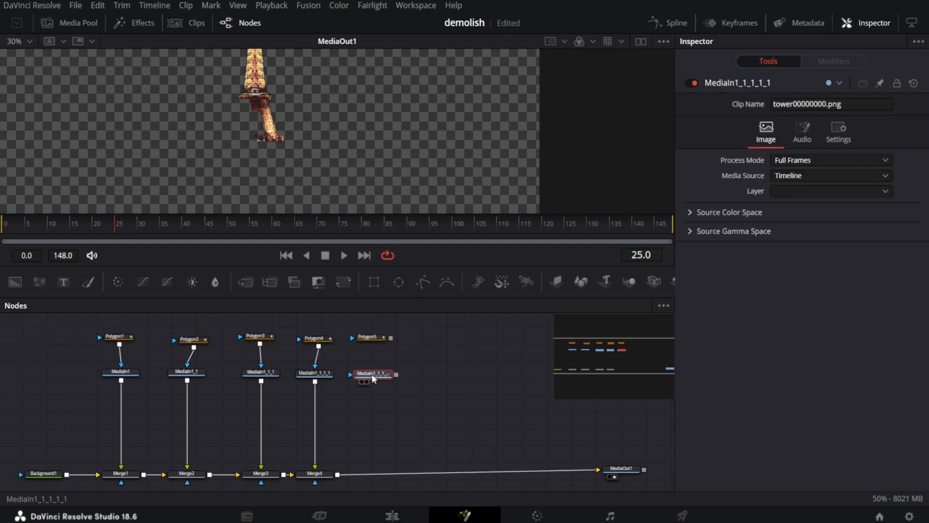
key(2)
click(369, 336)
drag(396, 373, 337, 473)
Paste a sixth media input, mask the tower's base with Polygon6, and merge it in.
key(ctrl+v)
key(2)
drag(422, 282, 431, 336)
scroll(339, 145, up, 5)
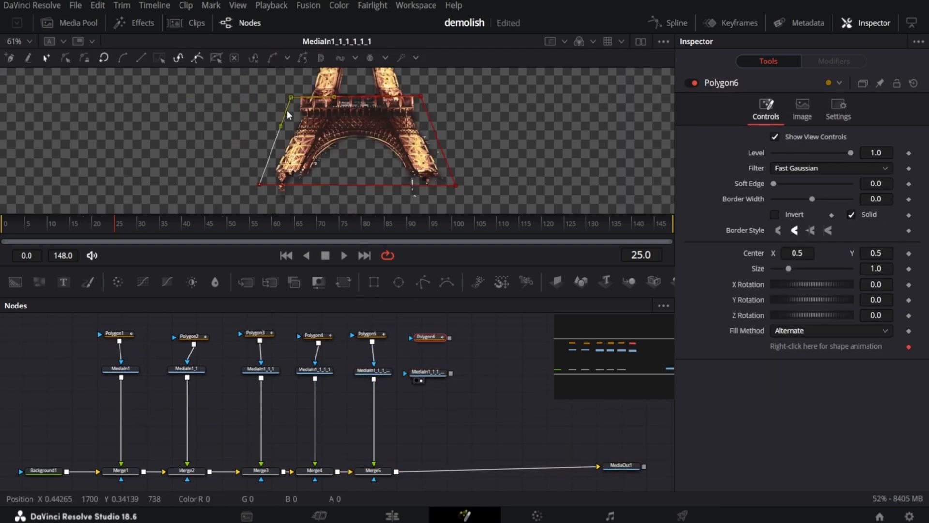
drag(428, 374, 396, 464)
click(315, 463)
click(186, 463)
Insert a DVE node directly after MediaIn1.
scroll(153, 423, up, 1)
click(121, 399)
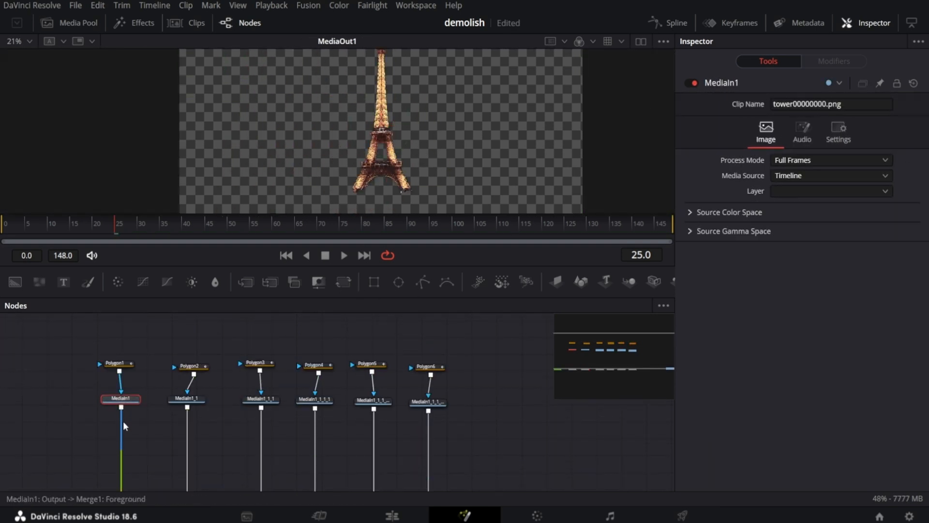
key(shift+space)
drag(508, 193, 579, 103)
text(dv)
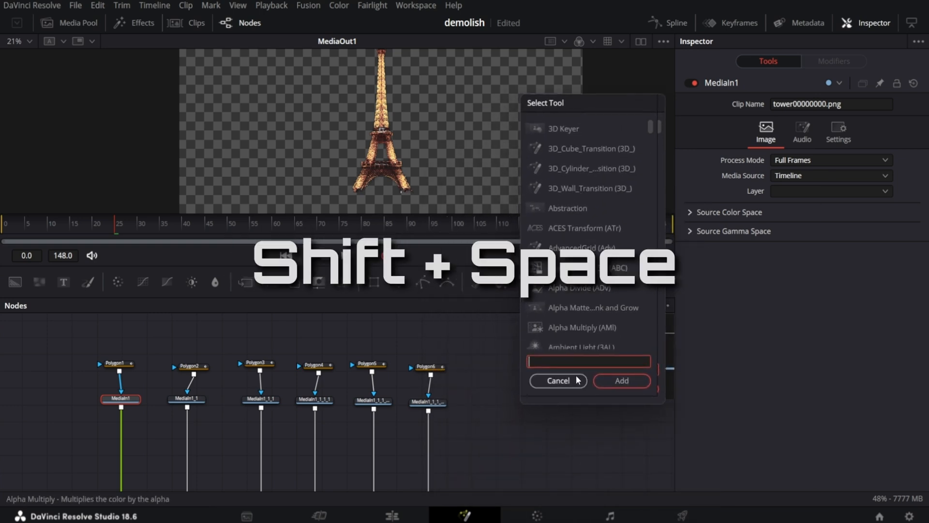
text(e)
click(586, 127)
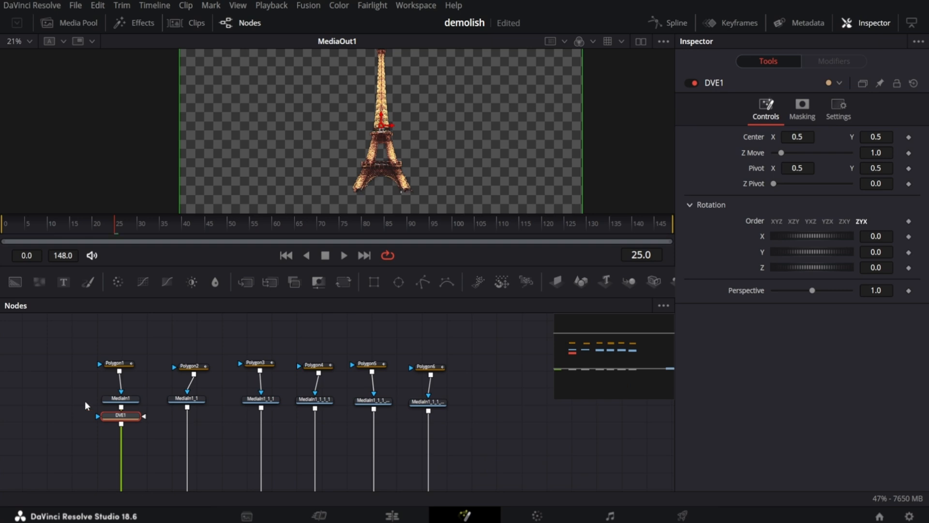
Paste DVE nodes after the other five media inputs and save the project.
click(186, 399)
key(ctrl+v)
click(261, 398)
key(ctrl+v)
click(316, 399)
key(ctrl+v)
click(373, 401)
key(ctrl+v)
click(428, 402)
key(ctrl+v)
scroll(271, 348, down, 2)
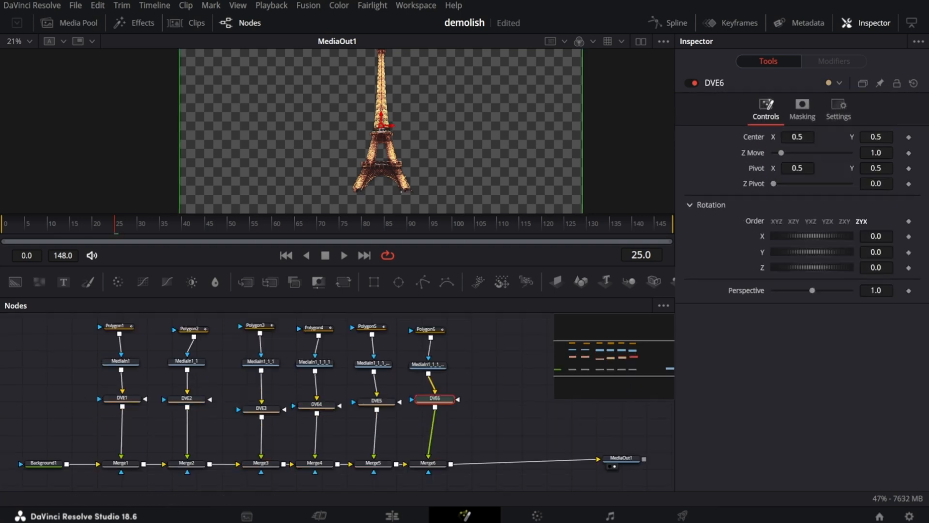
key(ctrl+s)
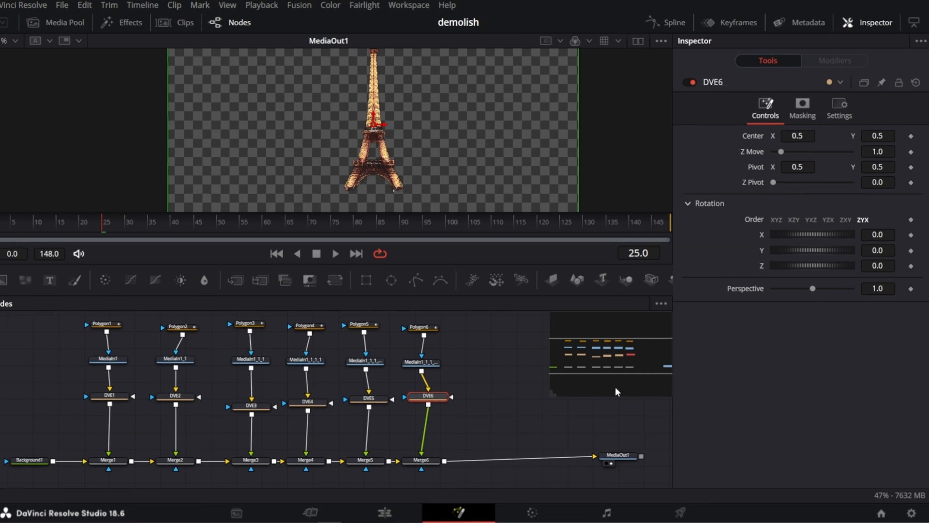
View DVE1, move to frame 30, and set a keyframe on its Center.
click(99, 397)
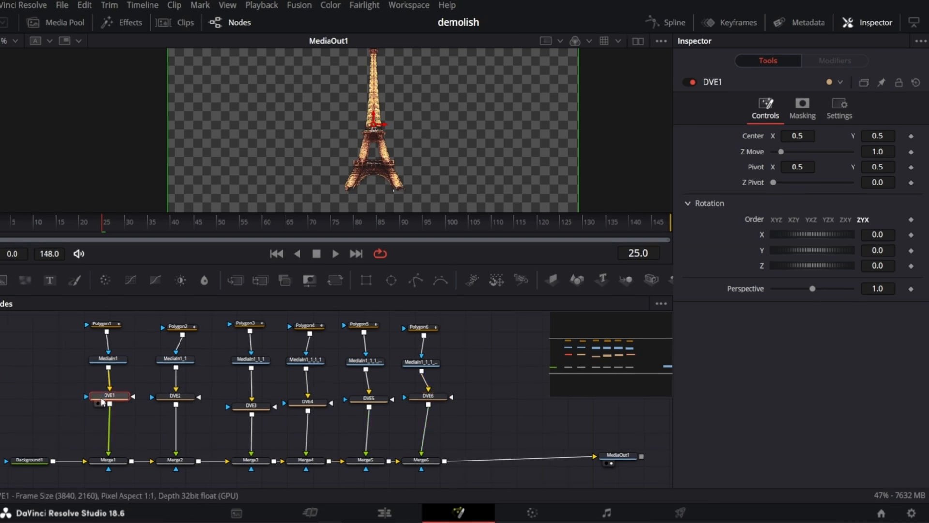
key(1)
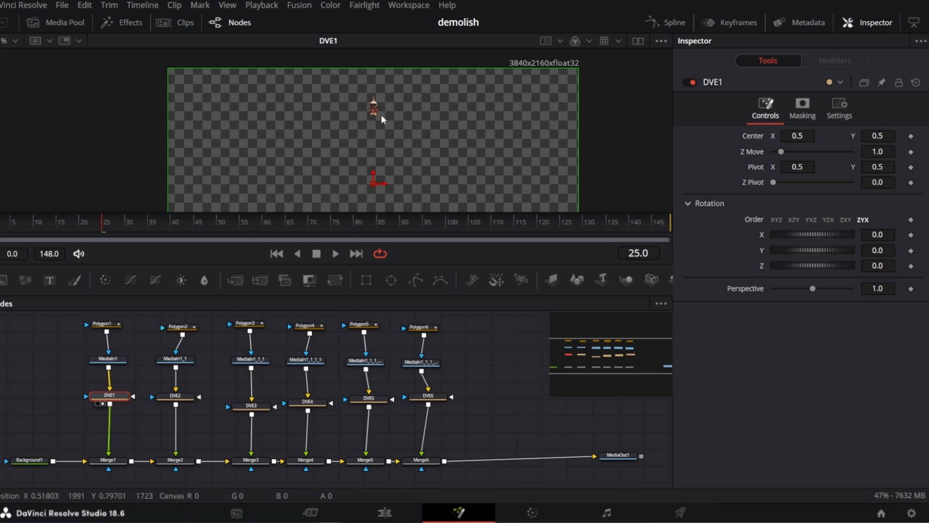
scroll(382, 114, up, 3)
click(9, 40)
click(9, 73)
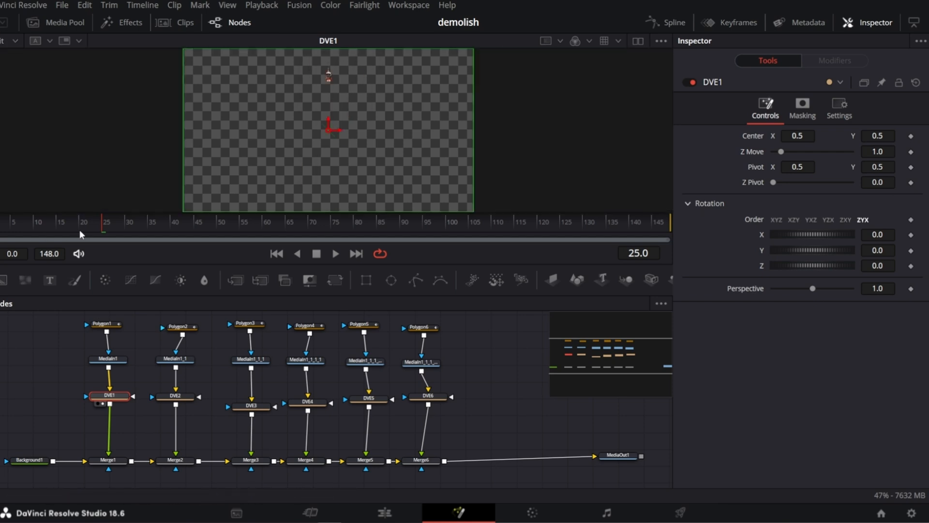
drag(46, 225, 123, 225)
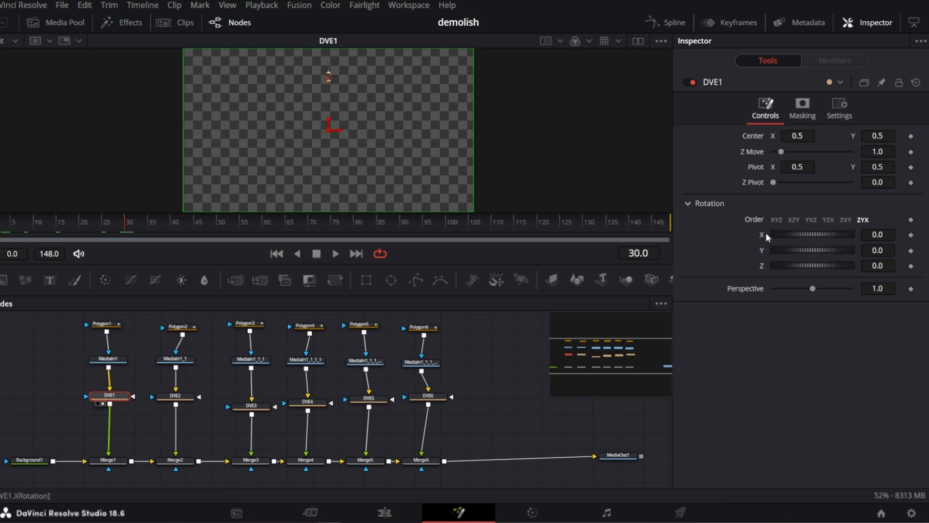
click(911, 136)
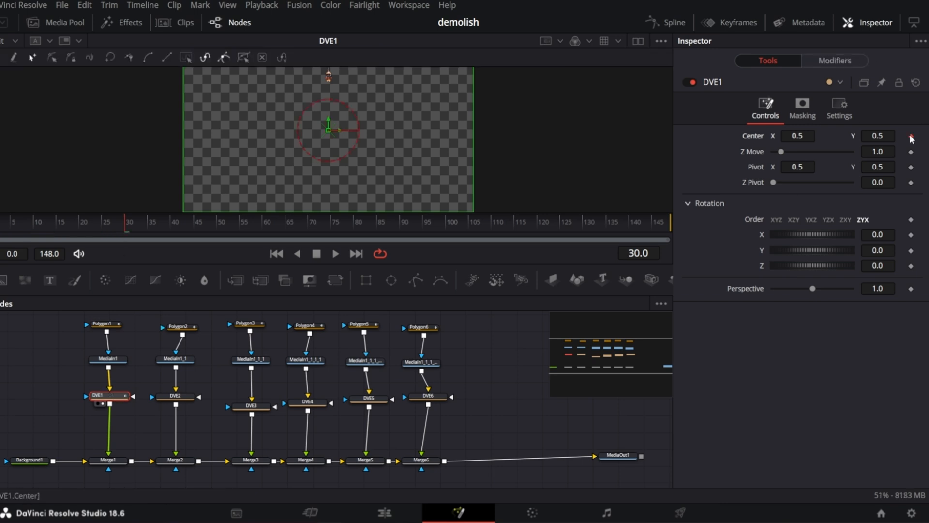
Keyframe DVE1's rotation at frame 30 and move its pivot up to about X 0.5, Y 0.8.
click(911, 236)
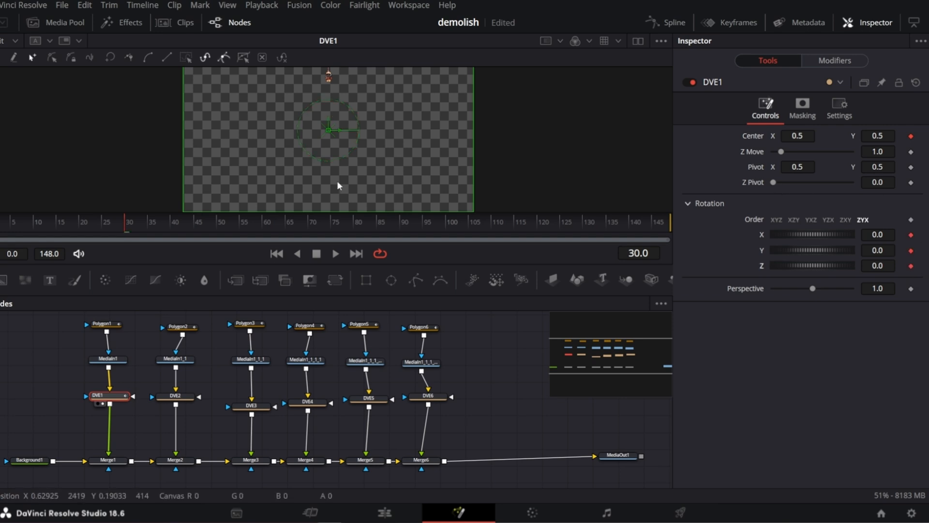
scroll(325, 89, up, 5)
drag(866, 172, 925, 172)
scroll(393, 147, up, 4)
drag(390, 163, 391, 86)
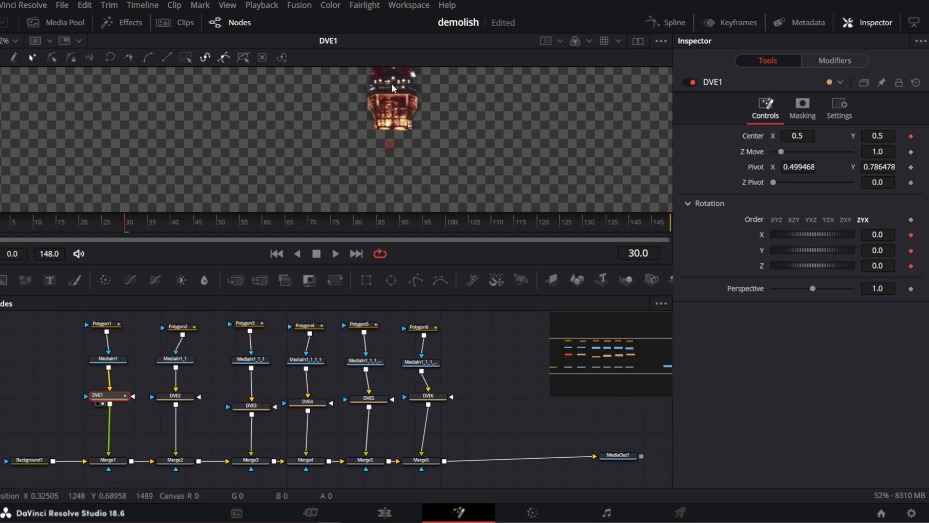
drag(388, 145, 394, 128)
key(ctrl+f)
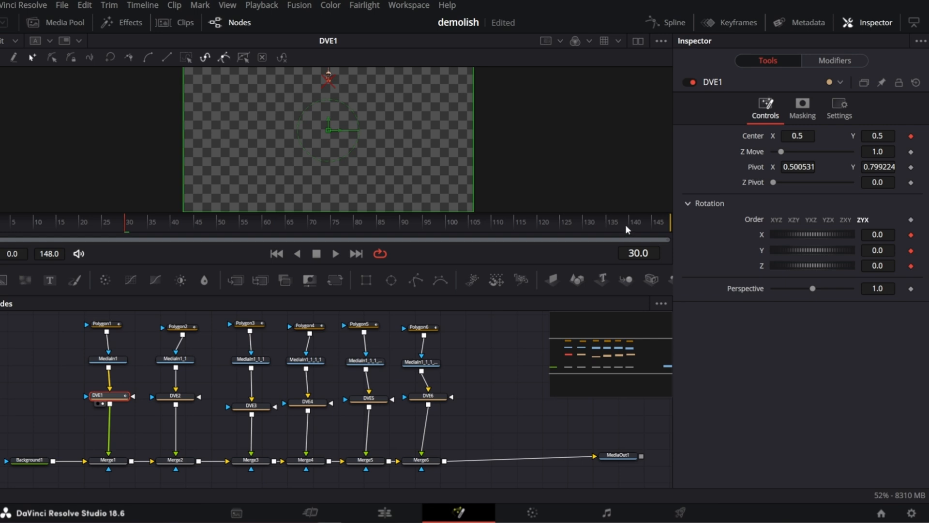
At frame 130, rotate DVE1 to X 58.7, Y 13.6 and Z -111.
click(583, 220)
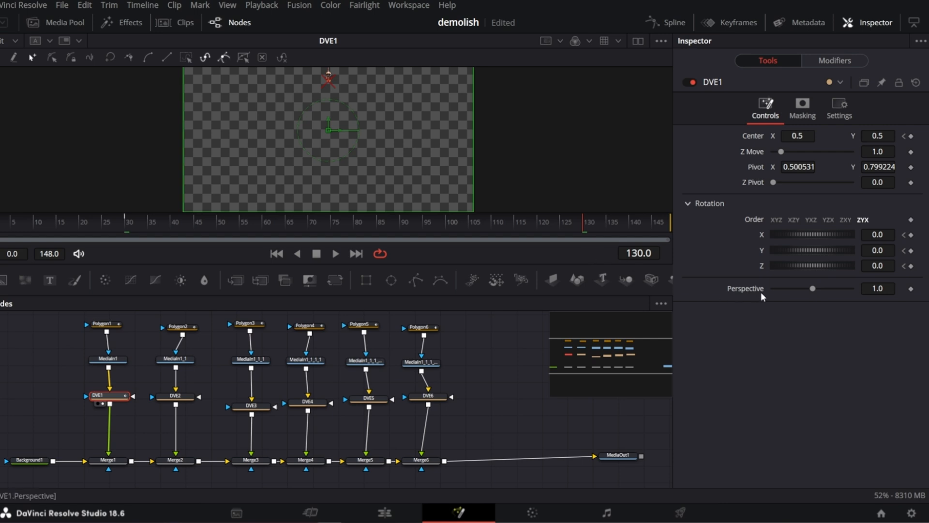
drag(883, 237, 920, 236)
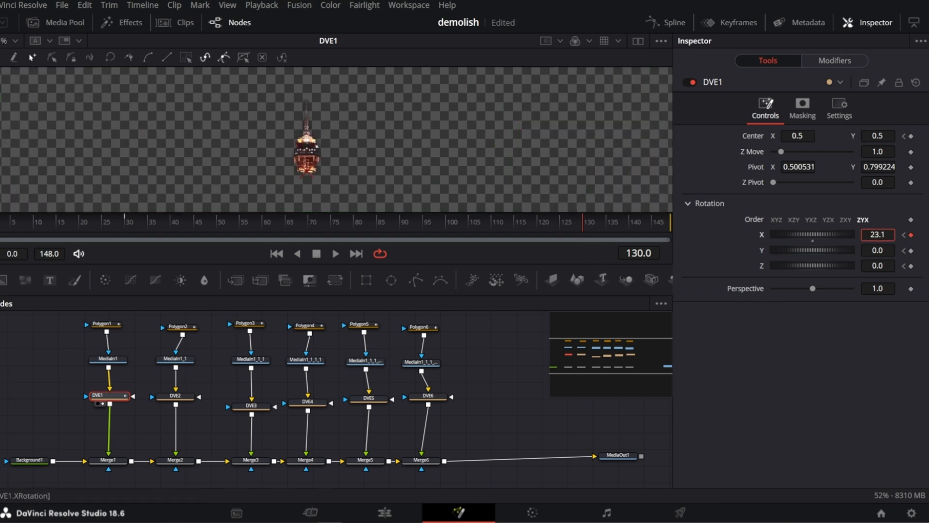
drag(880, 235, 920, 235)
drag(879, 251, 188, 164)
drag(329, 129, 328, 232)
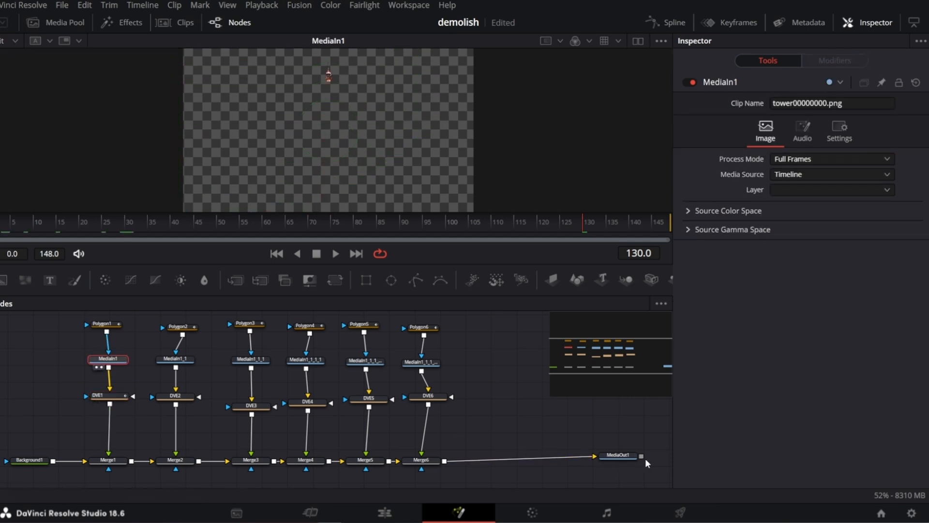
Show MediaOut1 in the viewer and set DVE1's Center Y to -0.087.
click(611, 456)
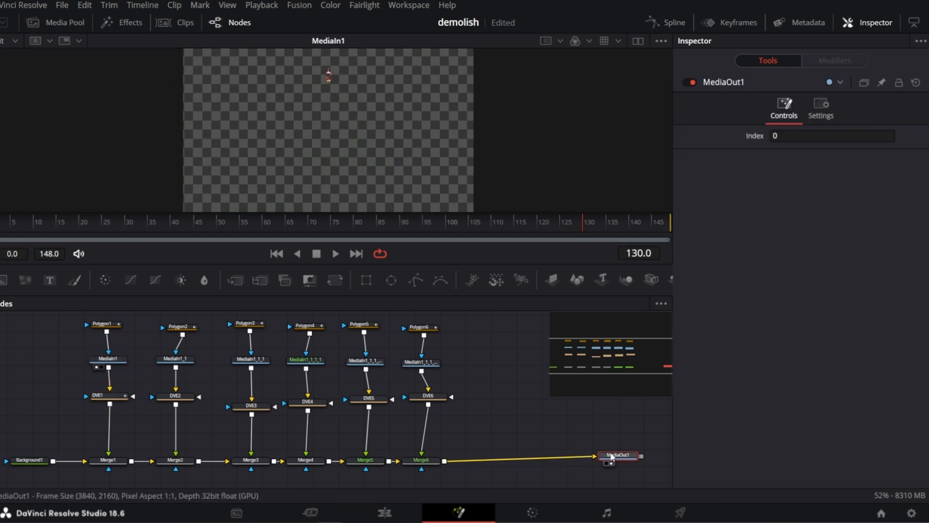
key(2)
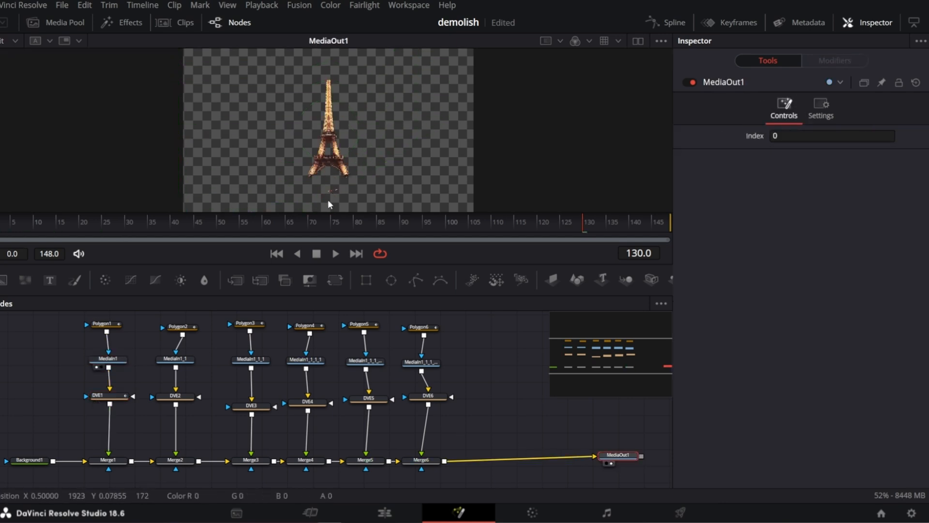
click(108, 395)
drag(876, 137, 918, 137)
click(498, 358)
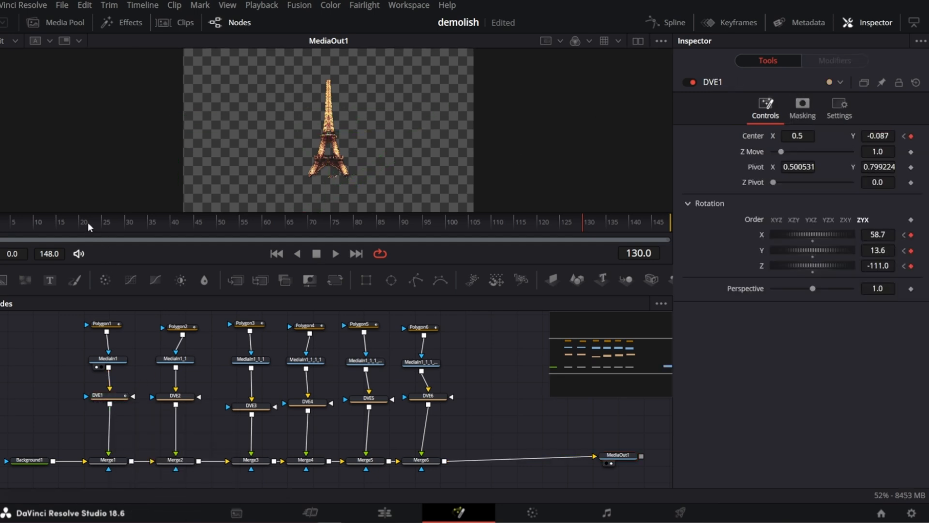
Return to frame 30 and turn off High Quality and Motion Blur for viewer playback.
click(127, 222)
scroll(334, 82, up, 2)
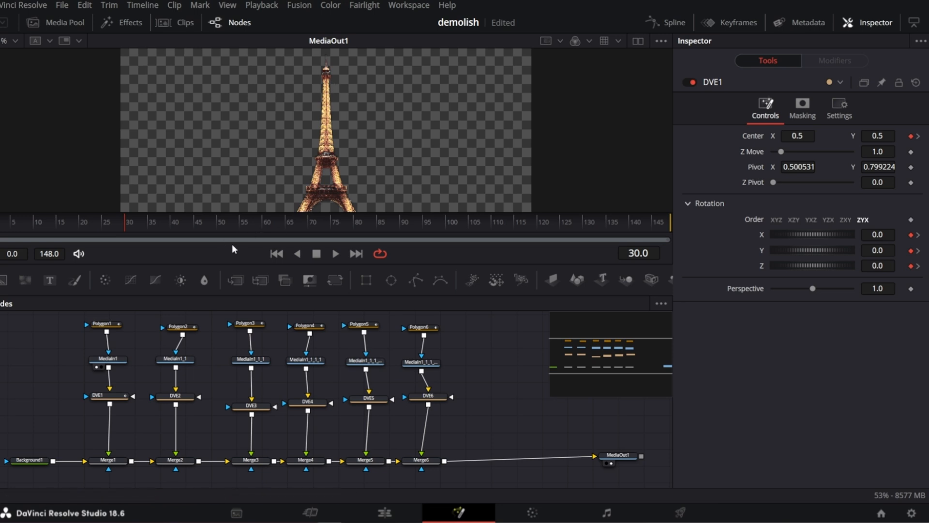
right_click(192, 251)
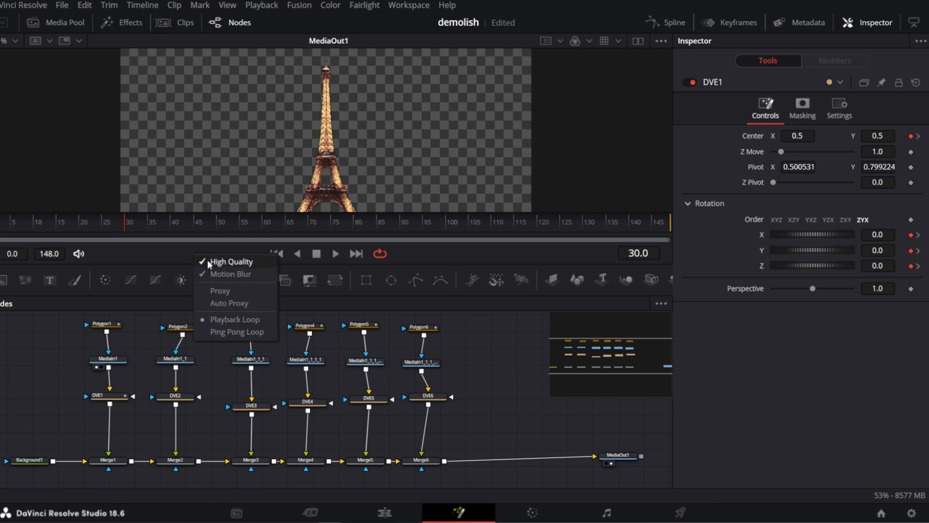
click(215, 263)
right_click(203, 258)
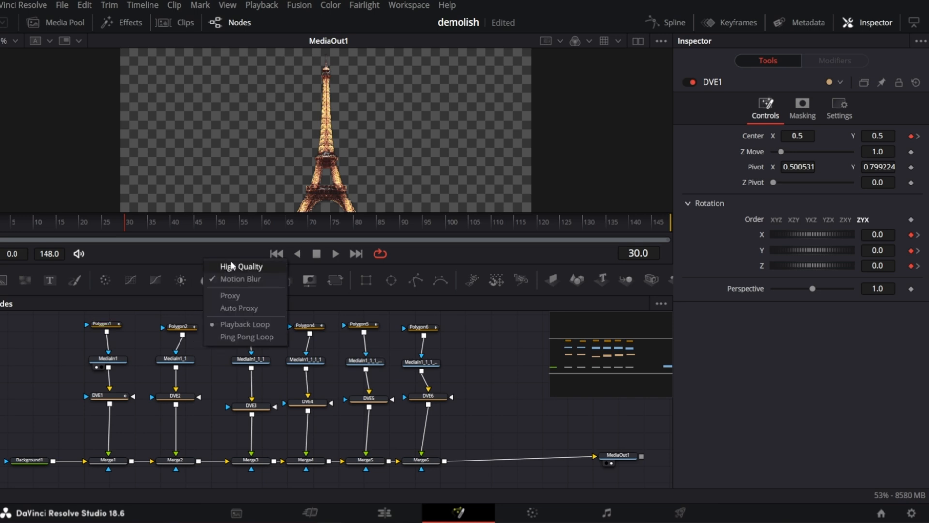
click(224, 279)
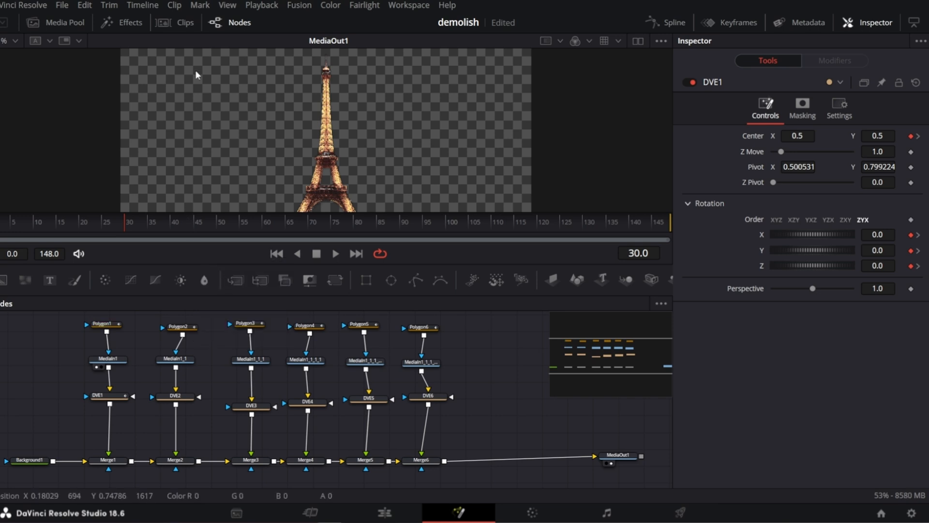
click(253, 7)
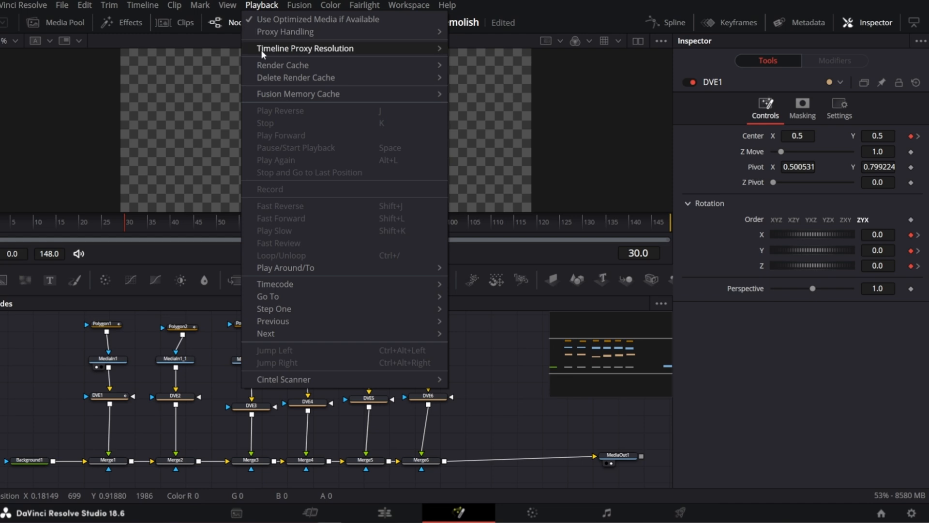
mouse_move(261, 50)
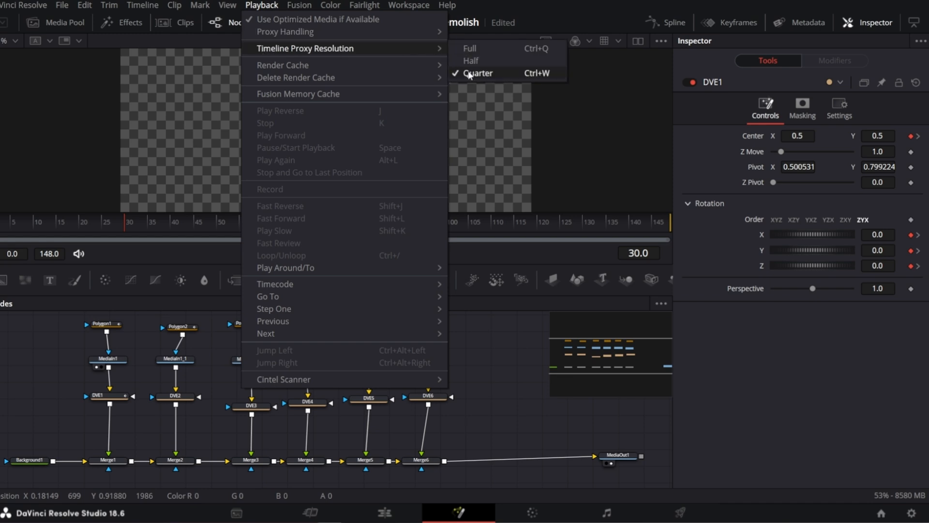
click(328, 5)
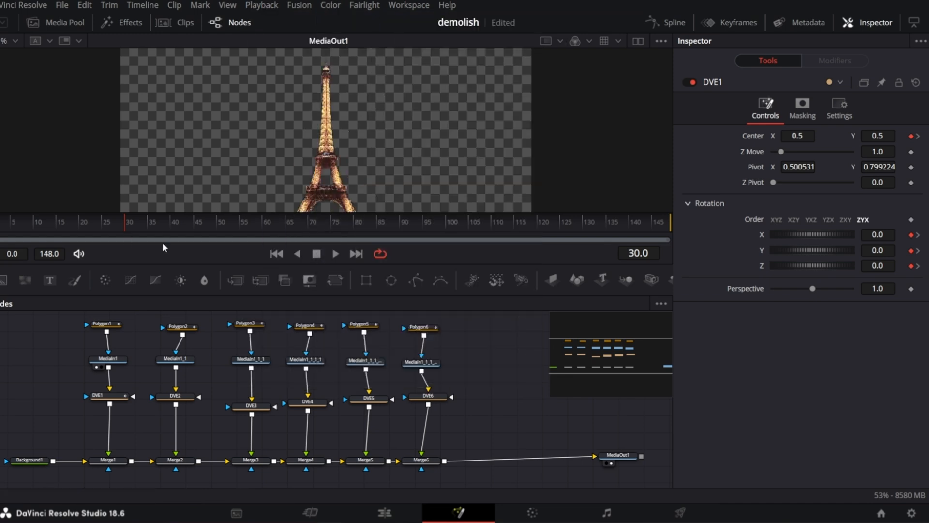
Play and scrub the timeline to preview DVE1's falling animation.
click(336, 254)
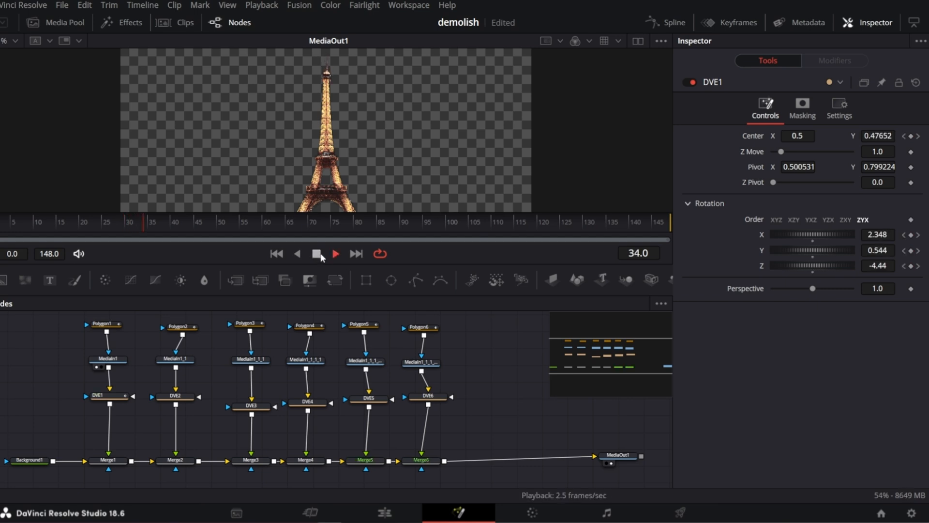
click(316, 254)
drag(293, 226, 548, 222)
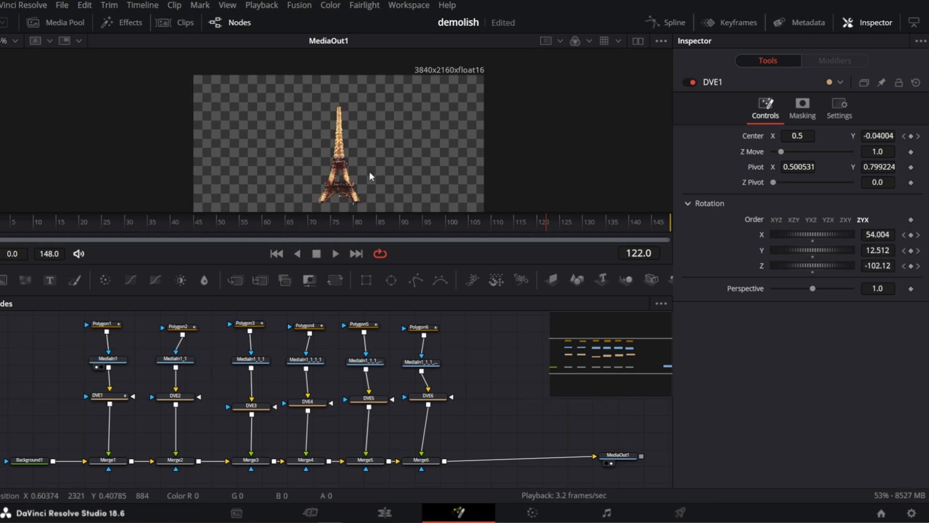
drag(550, 220, 97, 223)
Open DVE1's displacement and X, Y, Z rotation curves in the Spline editor and zoom them to fit.
click(105, 396)
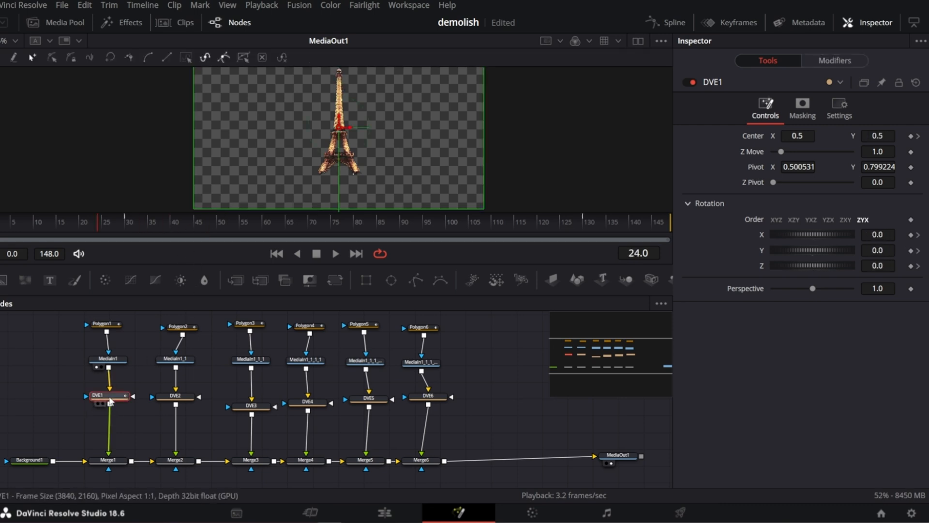
click(669, 22)
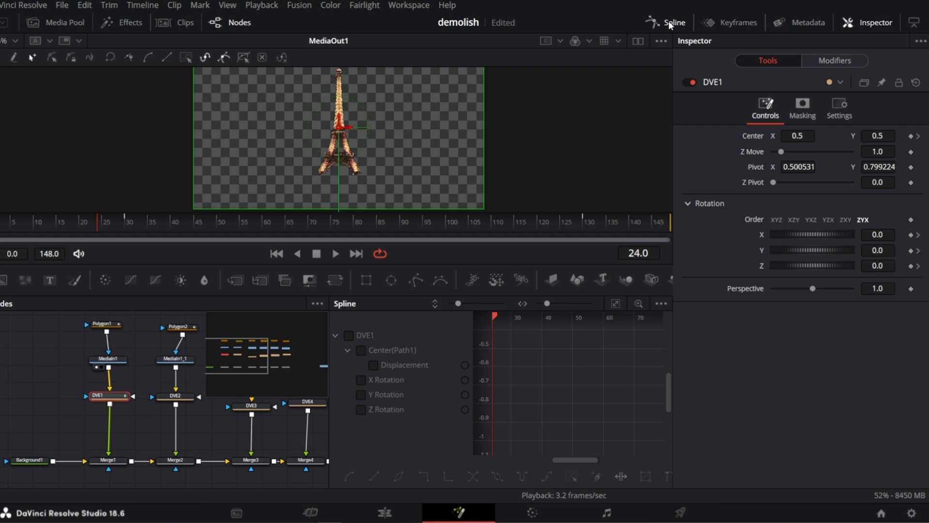
click(373, 366)
click(361, 380)
click(361, 395)
click(361, 409)
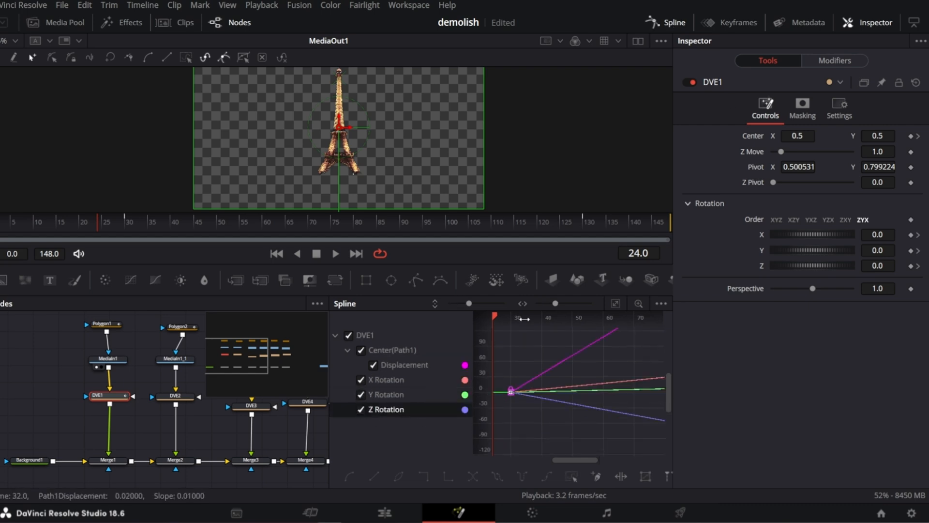
click(659, 304)
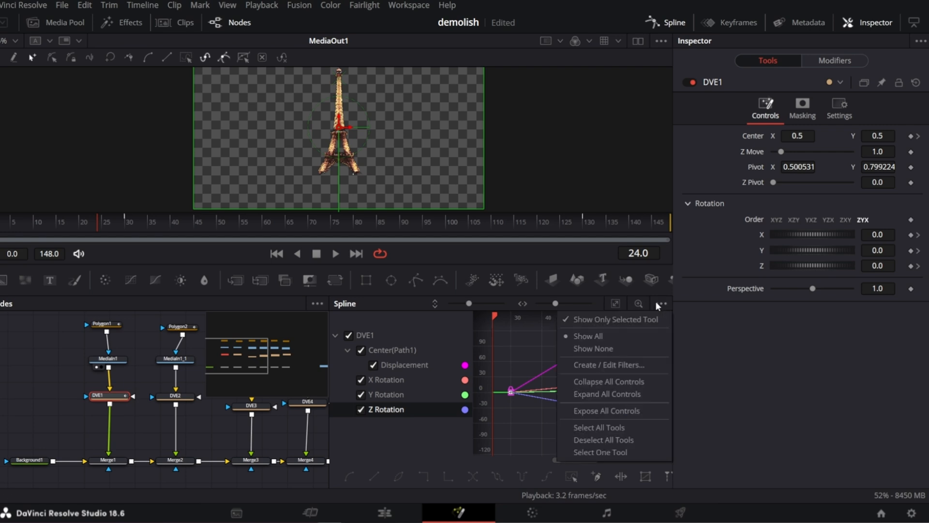
click(616, 304)
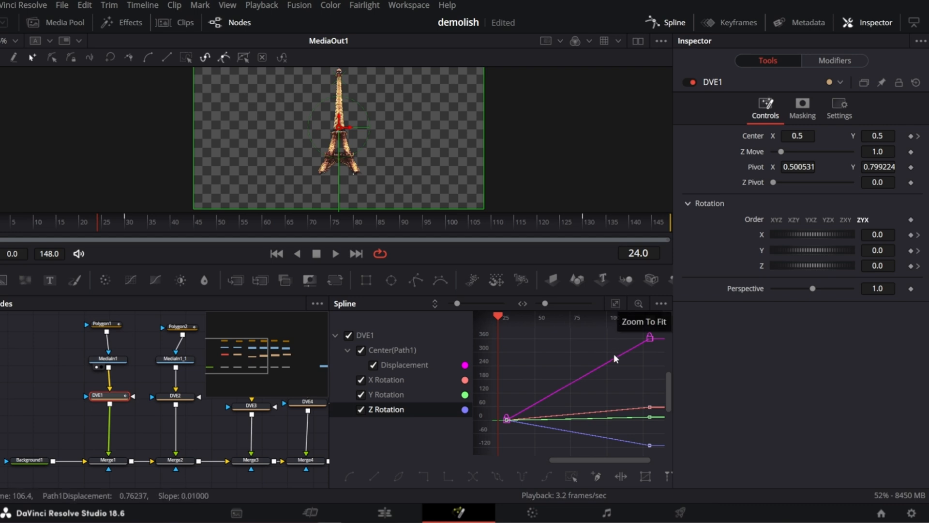
Select all of DVE1's keyframes and apply an In Cubic ease.
key(ctrl+a)
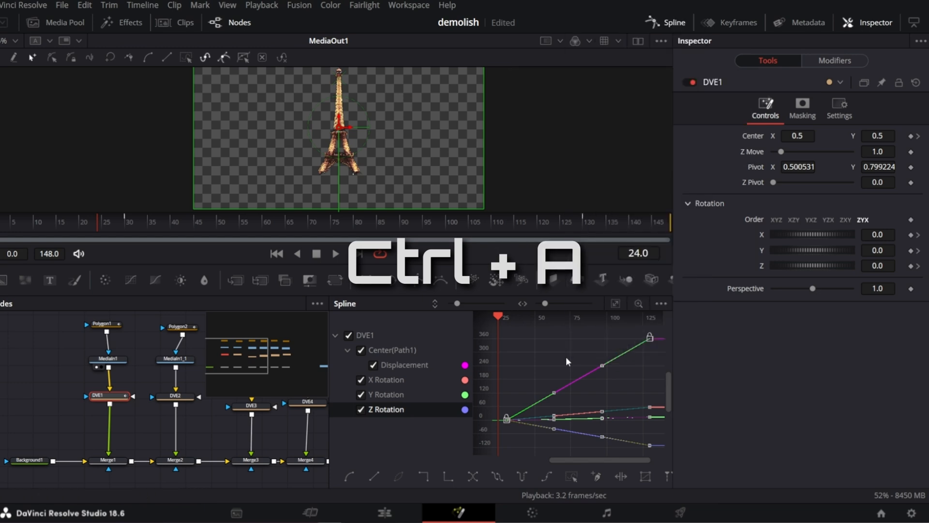
right_click(567, 360)
mouse_move(671, 159)
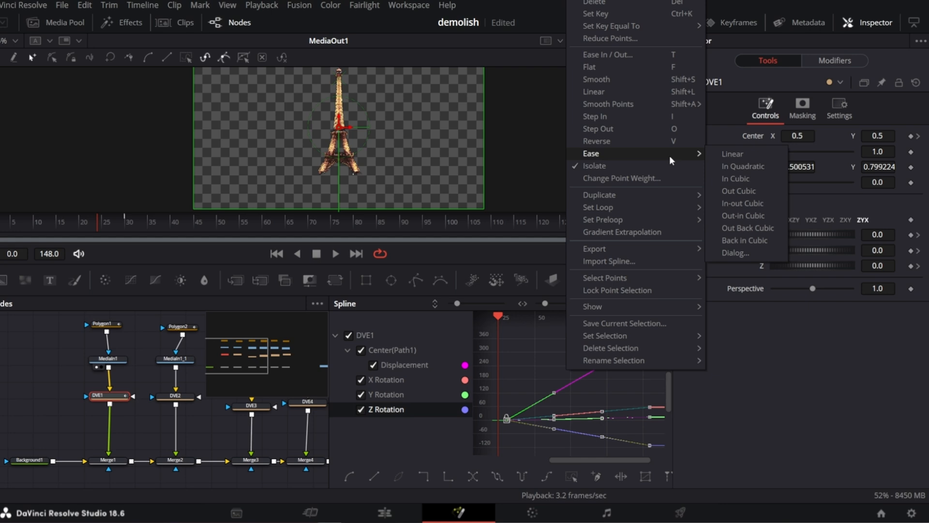
click(752, 176)
Scrub and play the animation to preview the eased demolish motion.
click(129, 222)
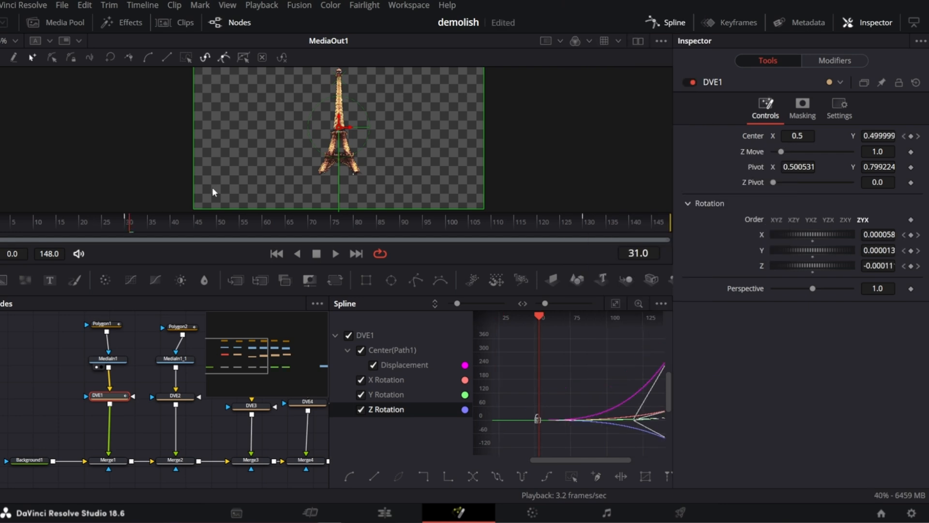
drag(143, 219, 622, 243)
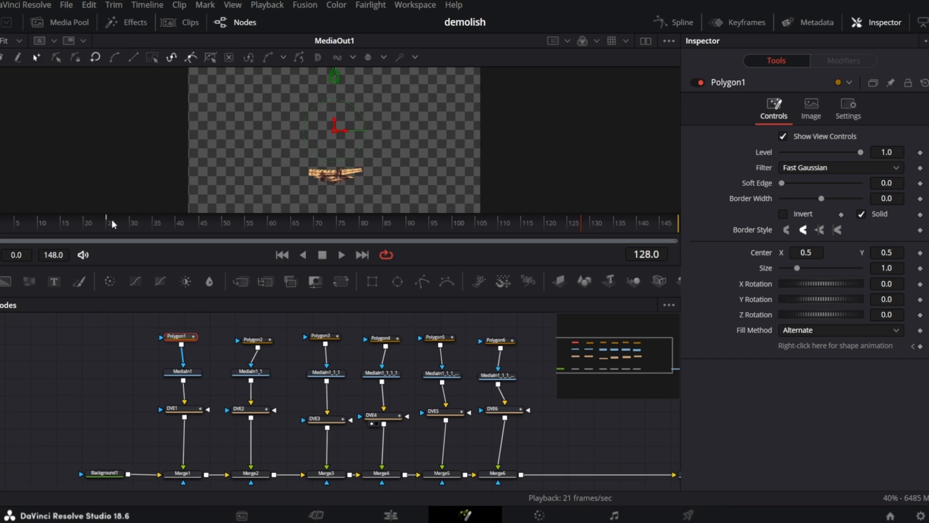
click(123, 224)
key(space)
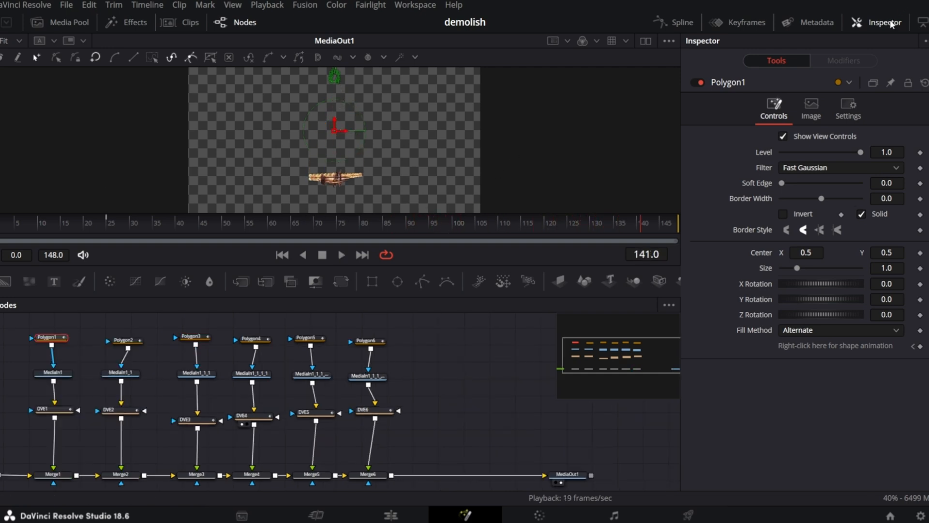
Copy the media input node and paste a copy into an empty area of the node graph.
click(892, 25)
drag(857, 341, 861, 355)
key(ctrl+c)
click(225, 406)
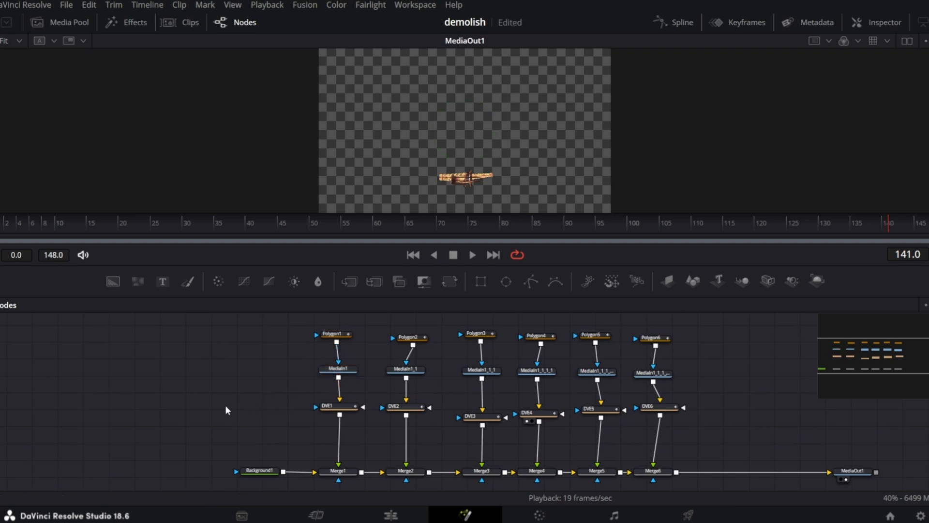
key(ctrl+v)
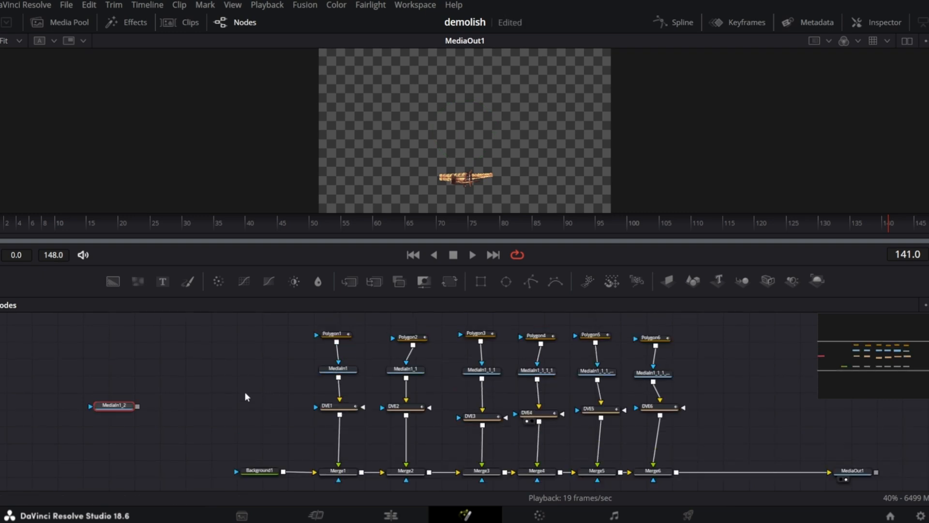
Select all the tower nodes, group them, and rename the group All_parts.
drag(257, 323, 705, 480)
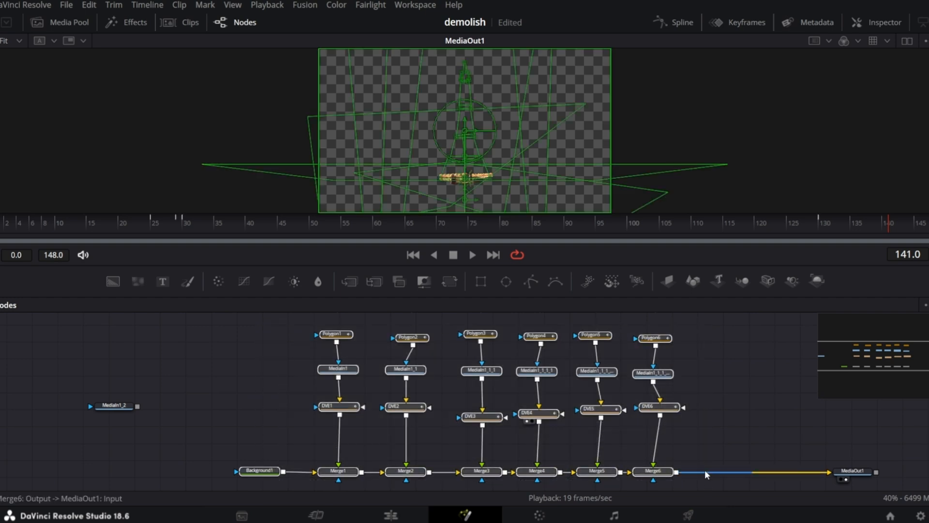
right_click(547, 415)
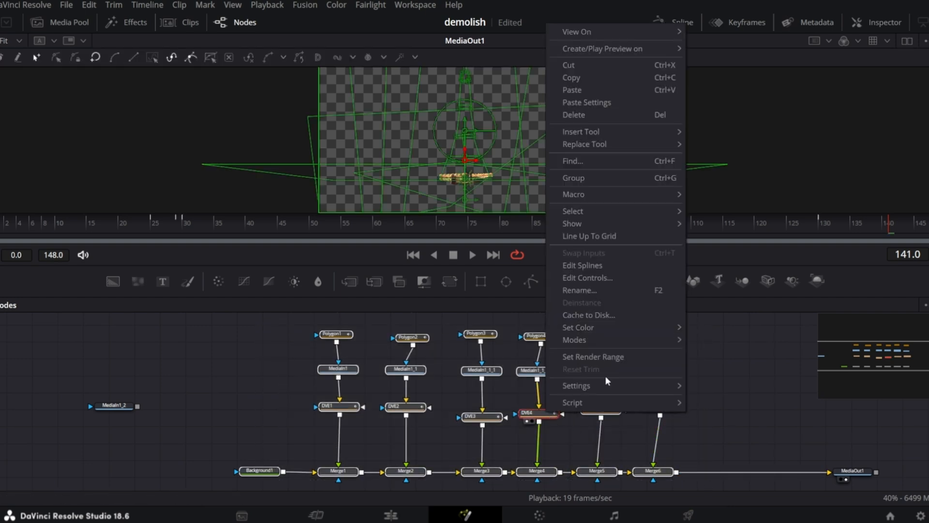
click(611, 178)
right_click(460, 338)
click(508, 216)
text(All_parts)
key(Return)
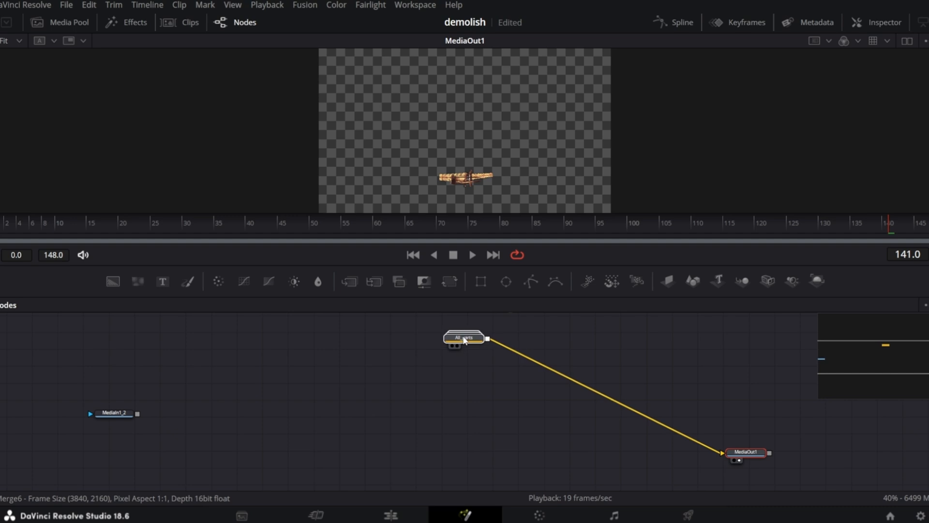
Move the pasted media input aside and add a Background node below it.
click(686, 435)
drag(115, 416, 324, 384)
drag(113, 281, 136, 379)
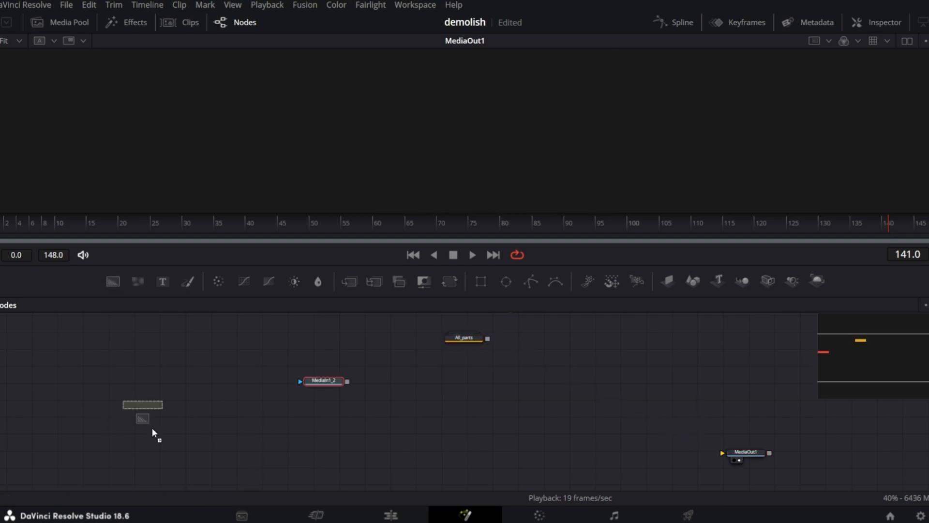
drag(173, 472, 173, 471)
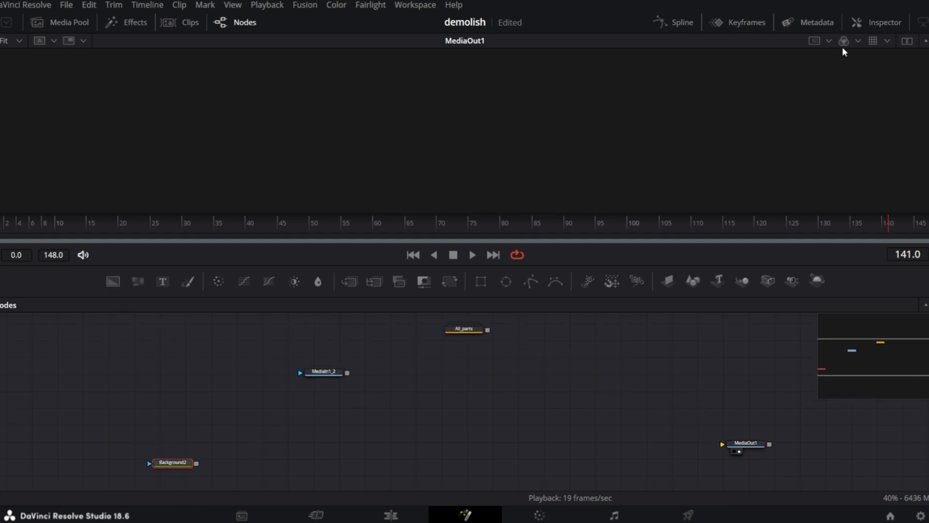
Merge the pasted media input over the new background and feed the merge into MediaOut1.
click(878, 22)
drag(862, 271, 766, 278)
drag(33, 427, 579, 409)
drag(579, 410, 529, 428)
drag(22, 427, 31, 428)
scroll(187, 366, up, 2)
scroll(193, 365, down, 1)
drag(298, 331, 266, 354)
drag(166, 374, 42, 463)
drag(532, 462, 562, 464)
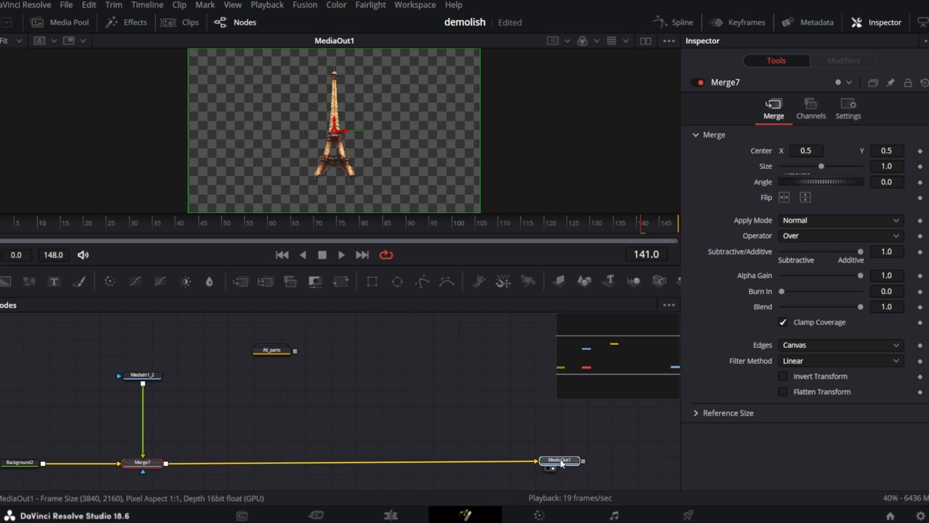
click(142, 462)
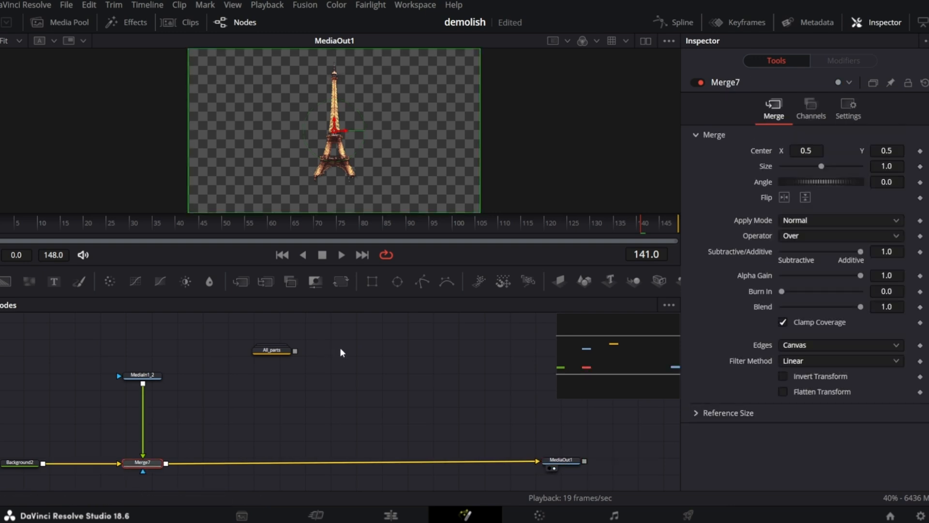
Add a pEmitter node below Merge7 and set its emission region to Bitmap.
click(479, 282)
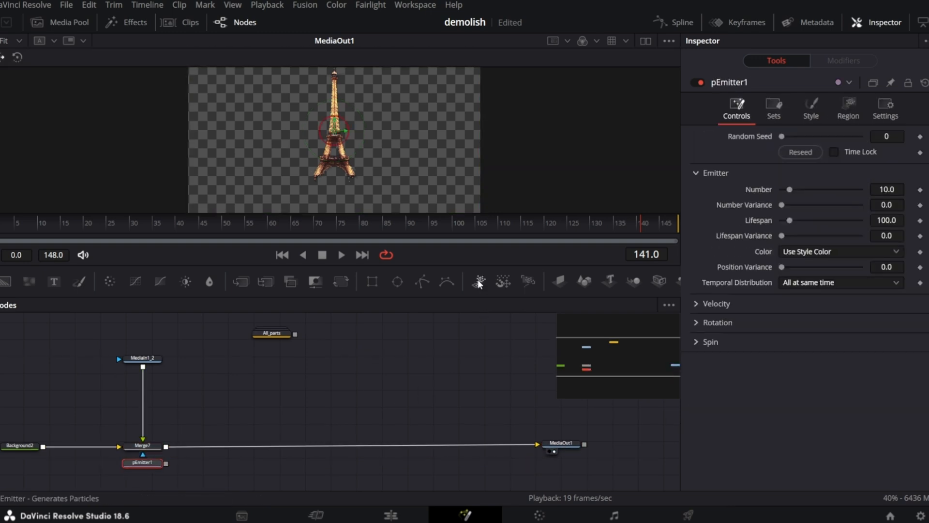
drag(142, 461, 232, 427)
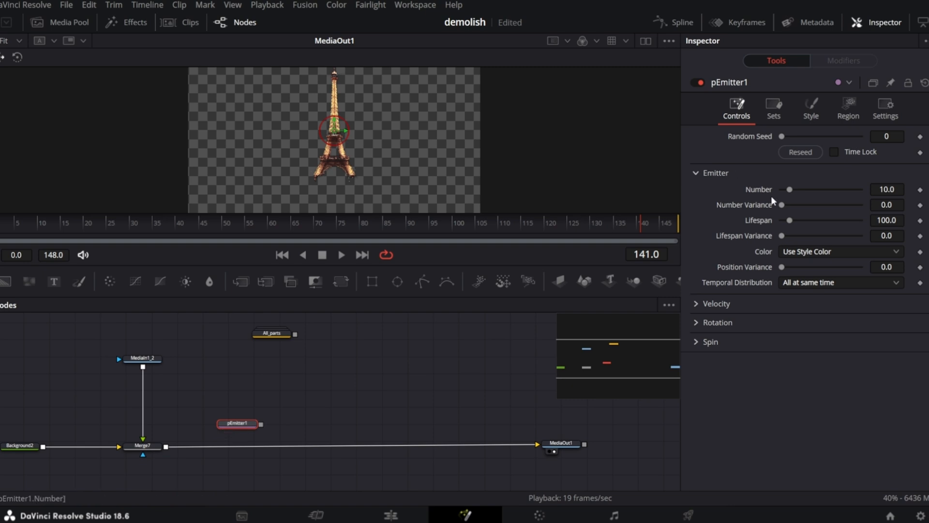
click(811, 109)
click(849, 110)
click(842, 151)
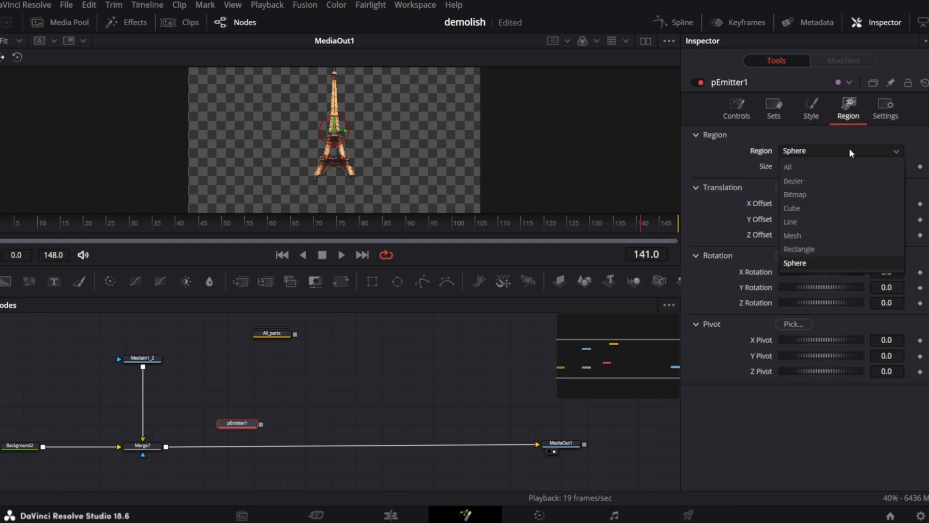
click(828, 194)
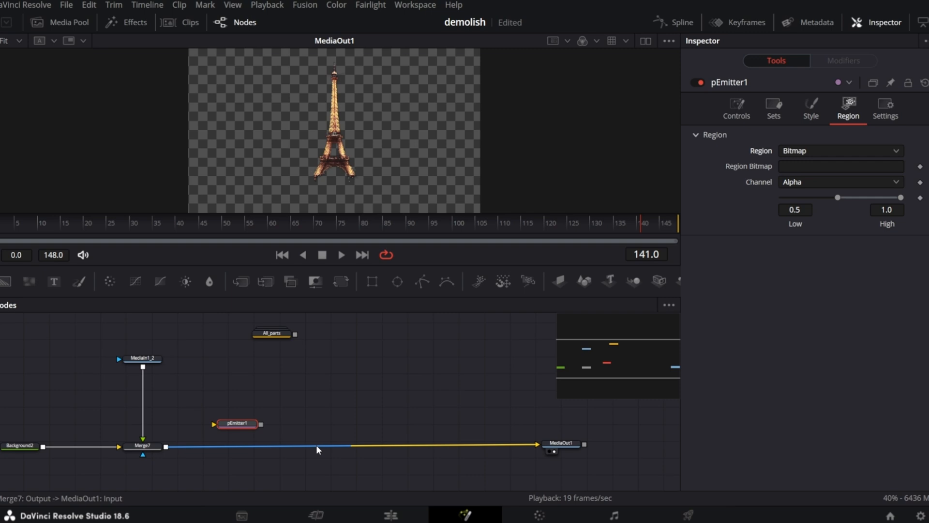
Connect Merge7 into the pEmitter so it feeds the emitter and its region bitmap.
click(515, 445)
drag(166, 447, 222, 425)
drag(225, 425, 219, 446)
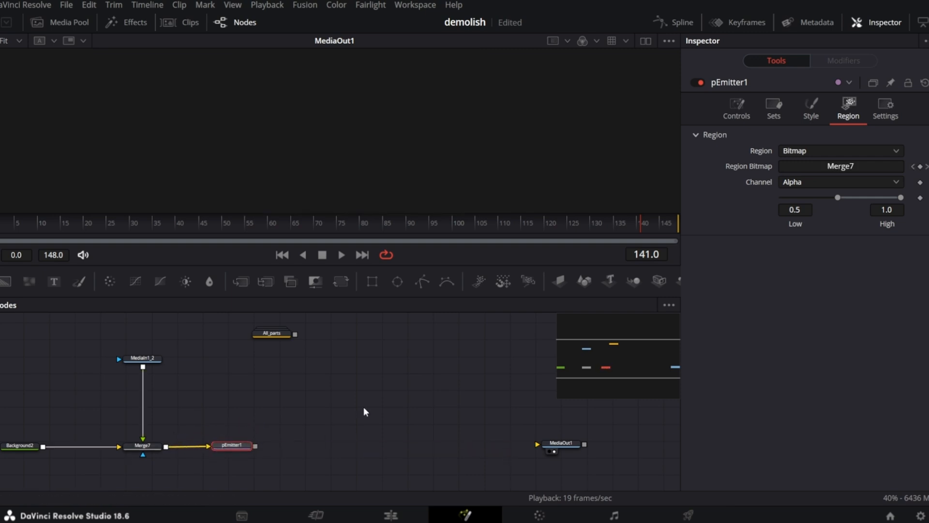
Add pDirectionalForce and pRender nodes after the emitter, set pRender's output mode to 2D, and view it.
click(503, 283)
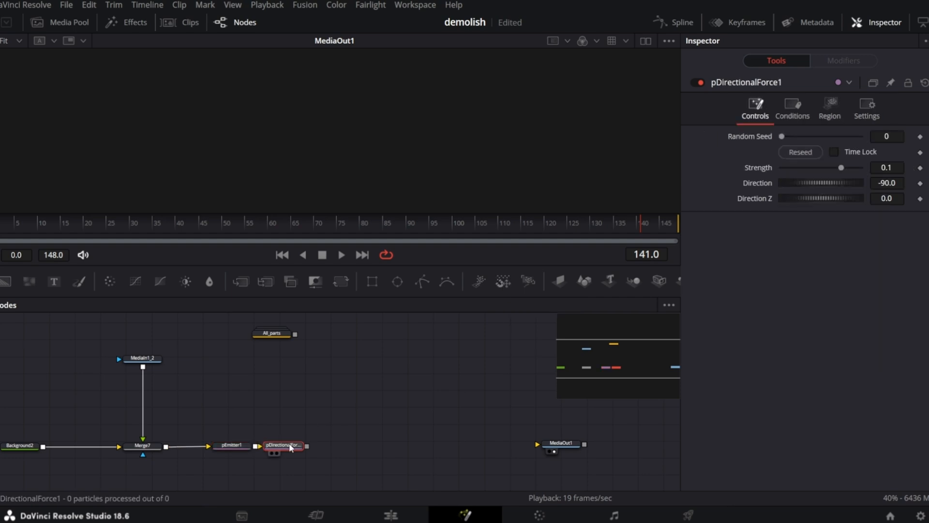
click(532, 286)
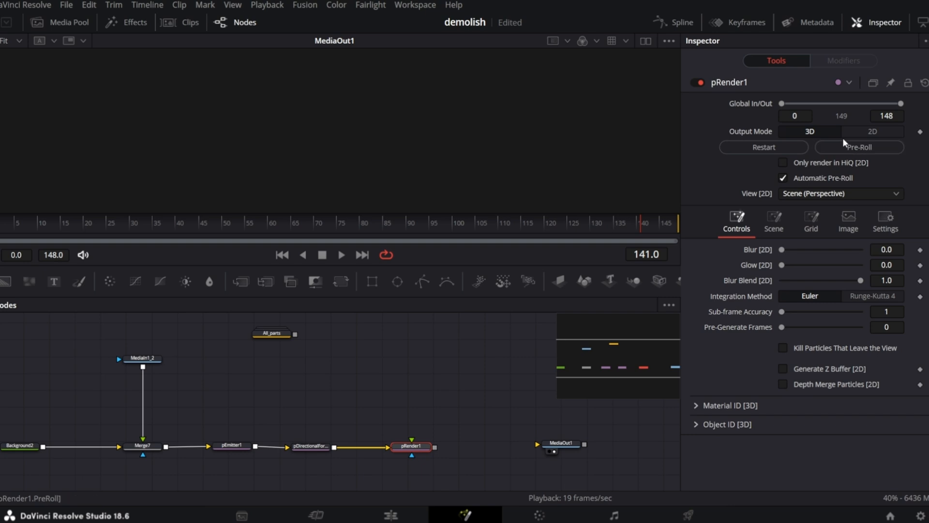
click(861, 138)
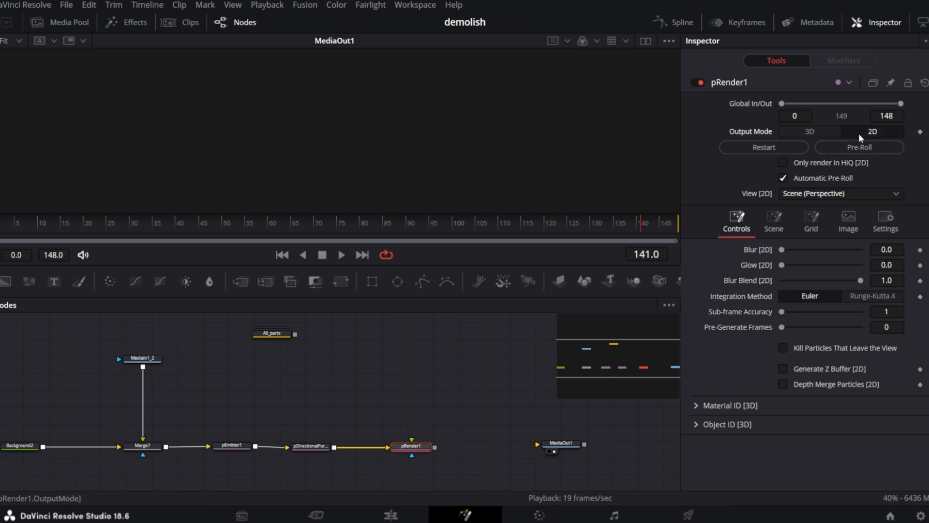
key(1)
Set the emitter's particle style to Blob with a size of 0.5.
click(234, 448)
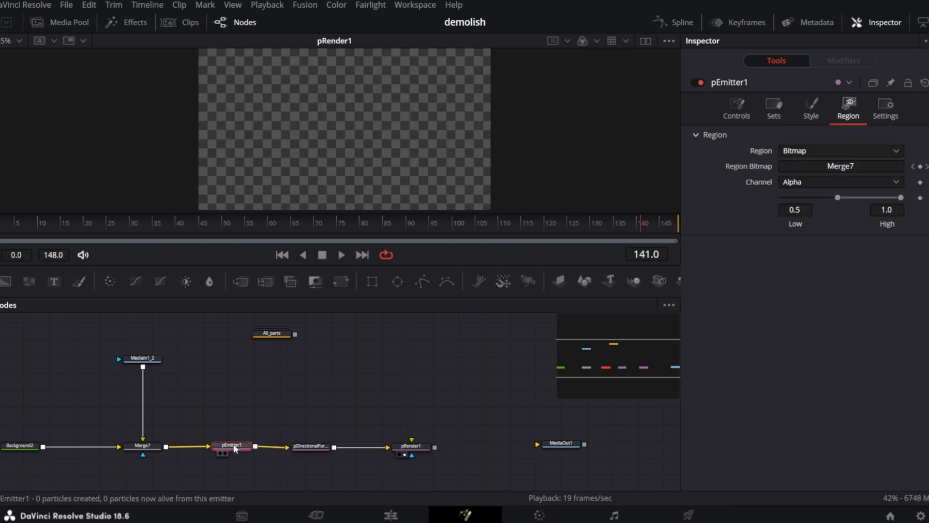
click(811, 108)
click(809, 151)
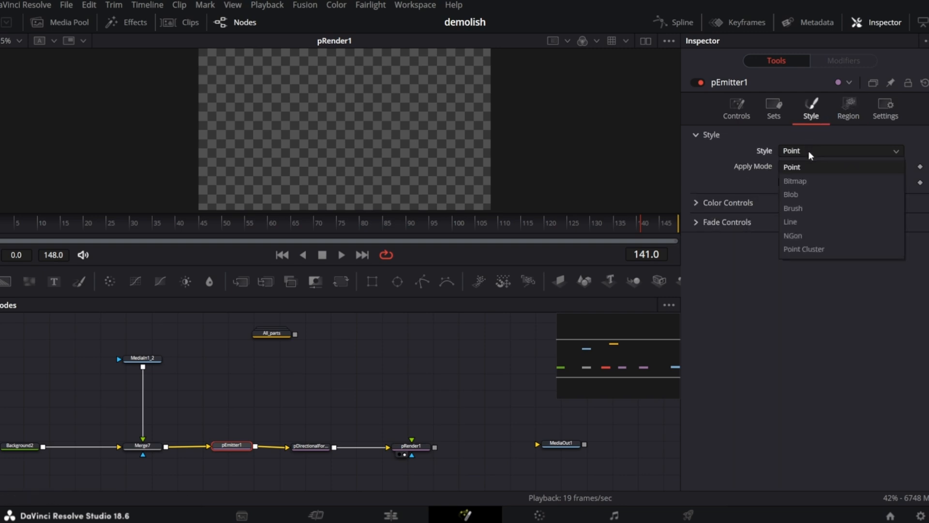
click(798, 196)
click(723, 207)
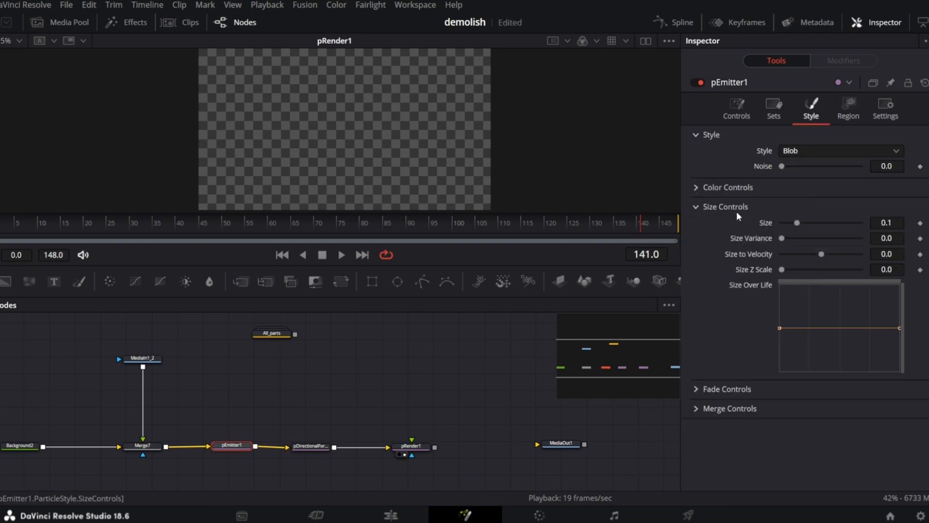
drag(798, 223, 896, 243)
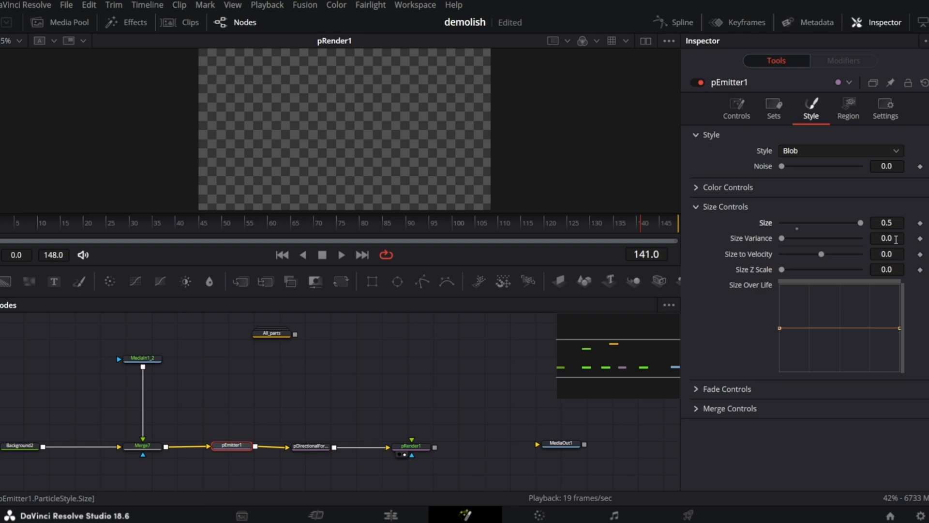
Set the emitter's particle number to 200 and adjust its color and temporal distribution options.
click(736, 108)
click(879, 188)
key(Tab)
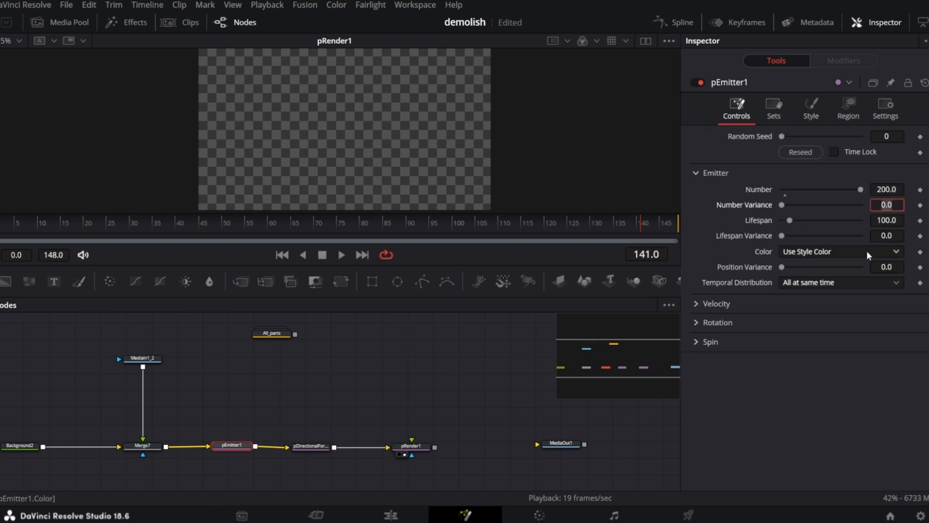
click(827, 252)
click(832, 283)
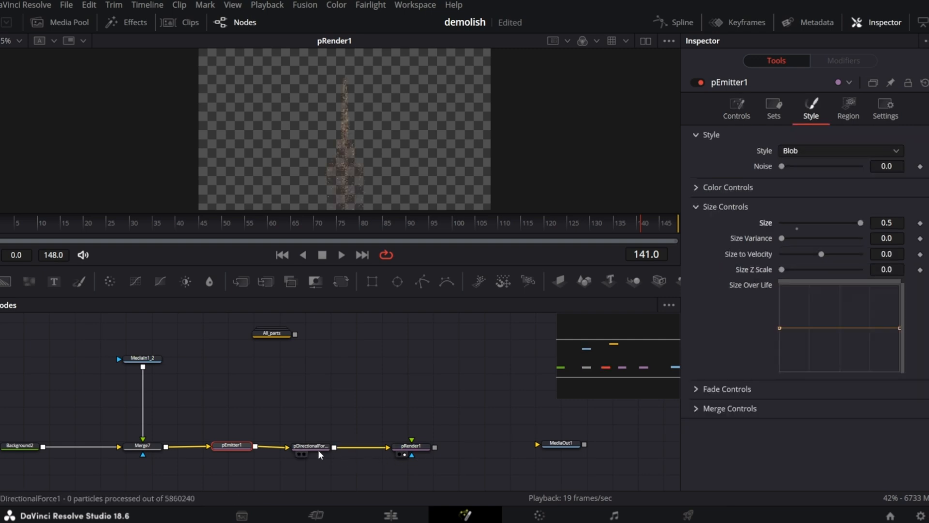
Adjust the strength of the pDirectionalForce node.
click(312, 447)
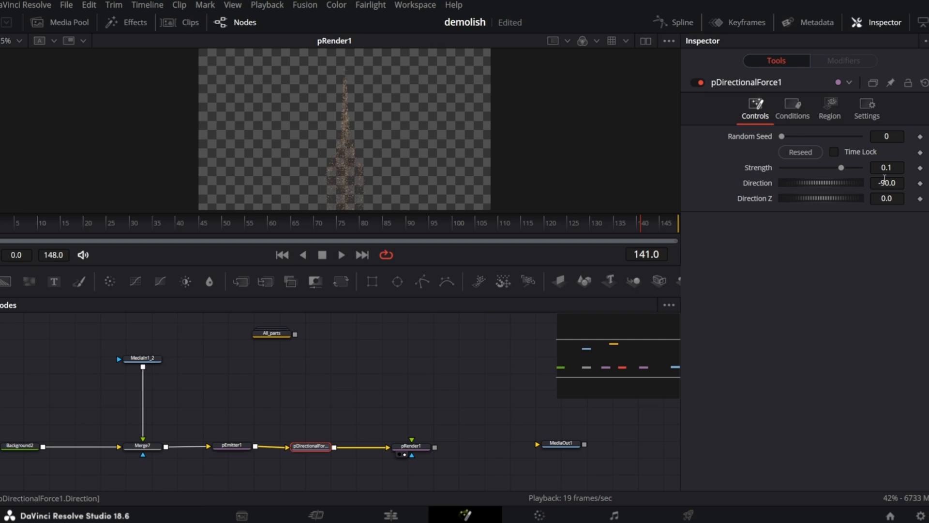
click(899, 167)
key(Tab)
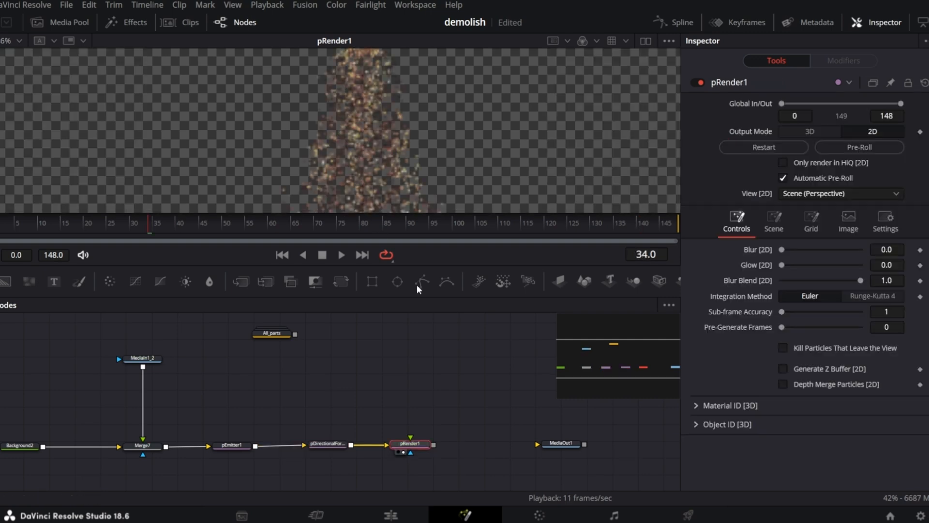
Move MediaOut1 and connect pRender's output into it.
drag(568, 443, 579, 444)
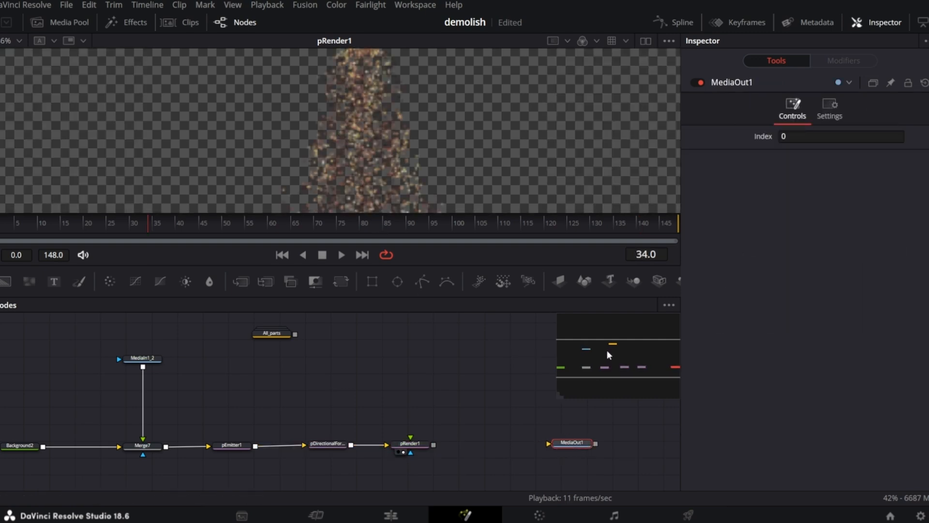
drag(434, 444, 565, 450)
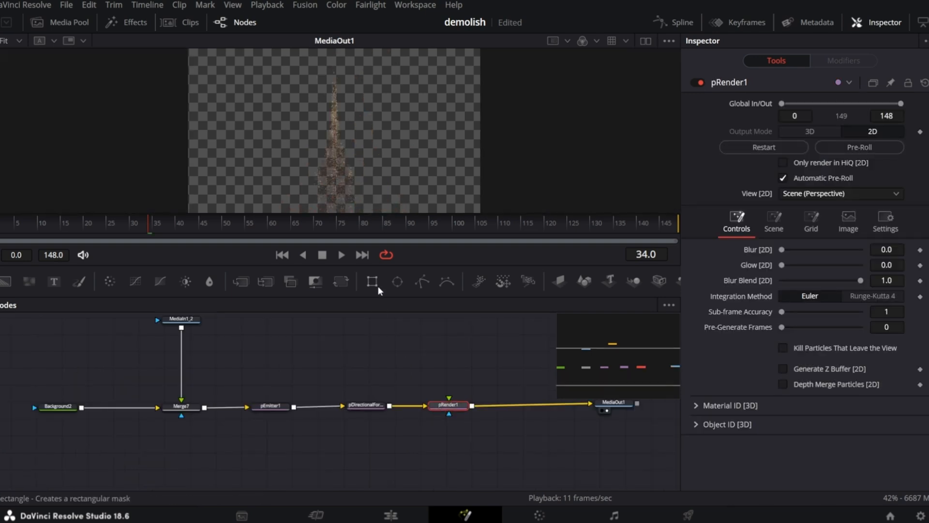
Attach a Rectangle mask to pRender and show it in a second viewer.
drag(377, 286, 443, 414)
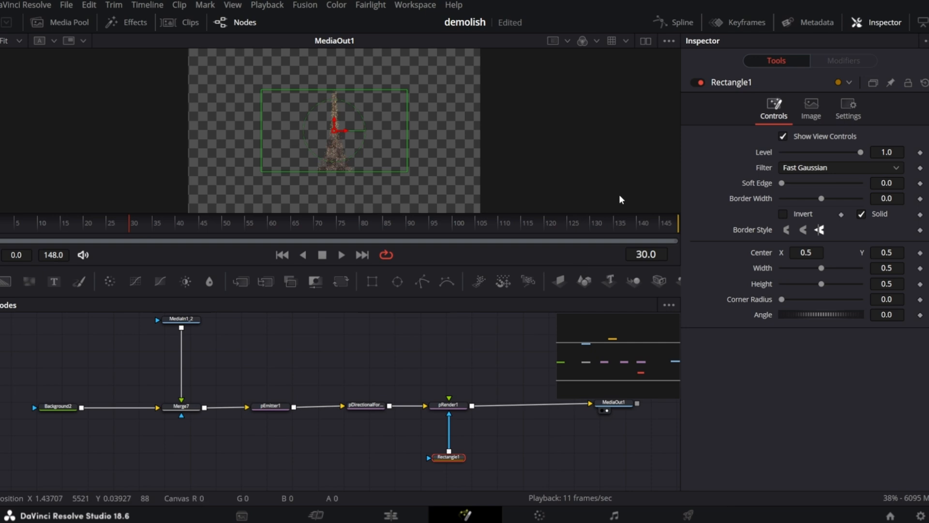
click(647, 40)
key(1)
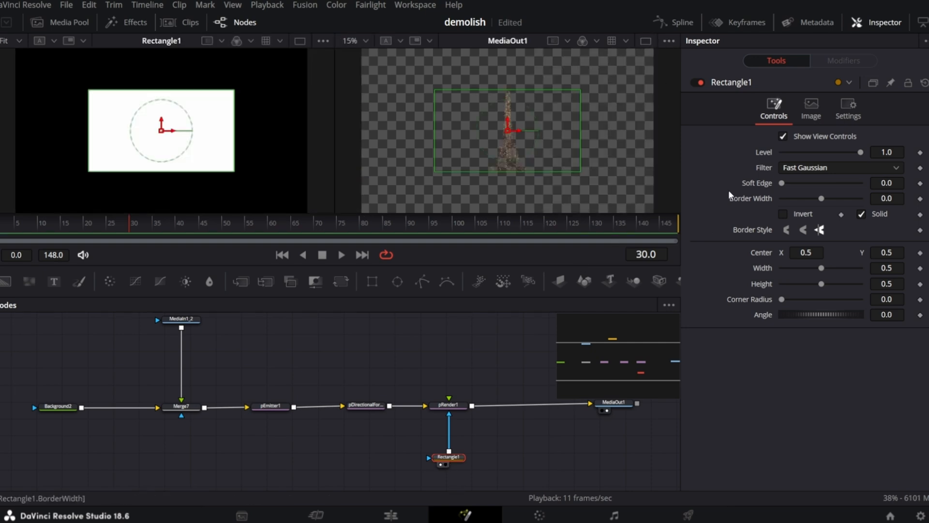
Set the rectangle's soft edge to about 0.11 and reduce its height to about 0.21.
drag(782, 183, 824, 183)
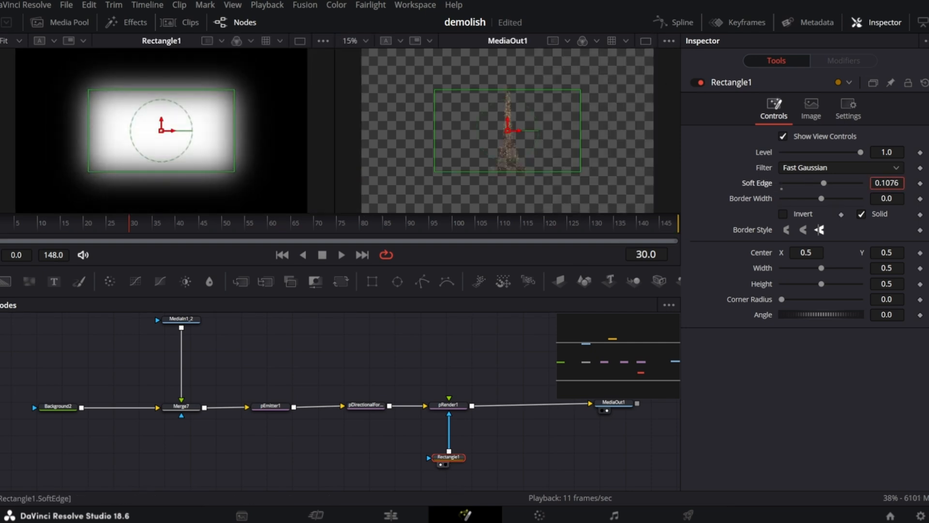
drag(822, 284, 798, 284)
Keyframe the rectangle's center Y at 0.909 on frame 30 and 0.014 on frame 130, then preview playback.
drag(887, 253, 917, 252)
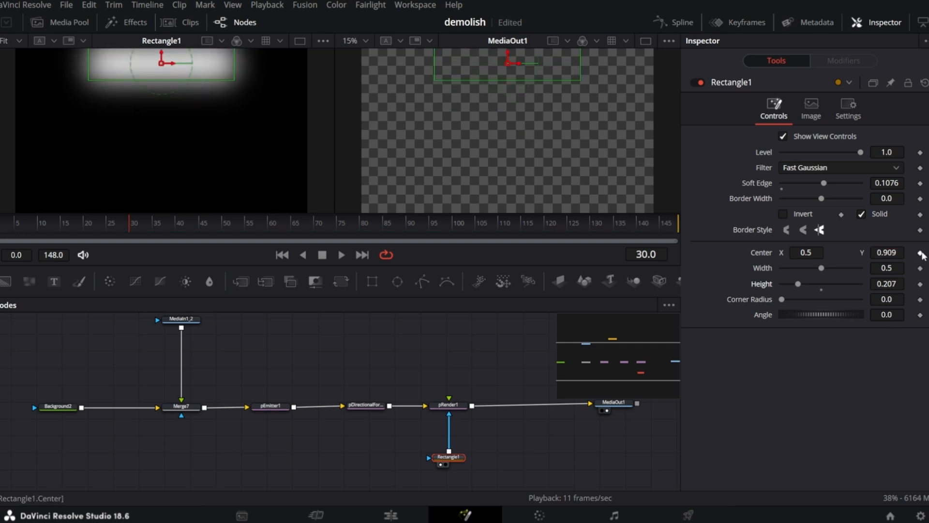
click(922, 252)
click(590, 221)
drag(894, 255, 874, 255)
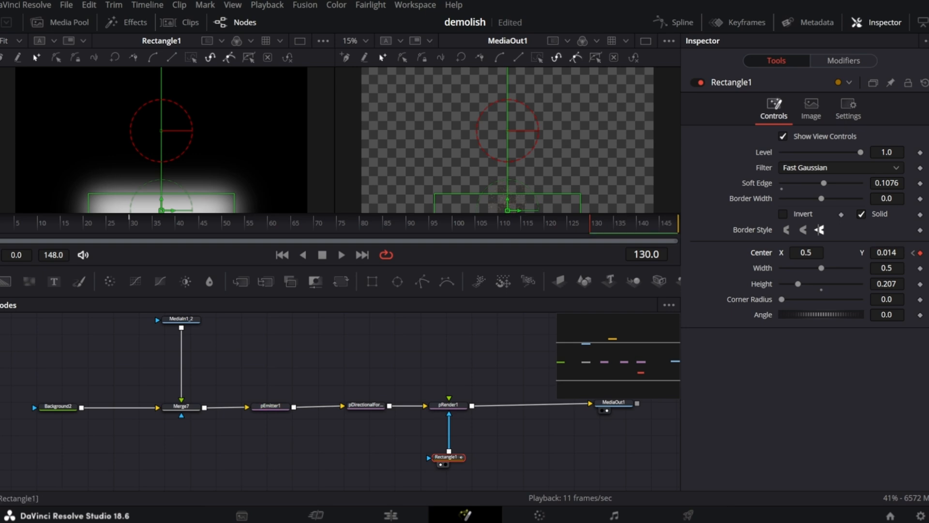
click(167, 215)
key(space)
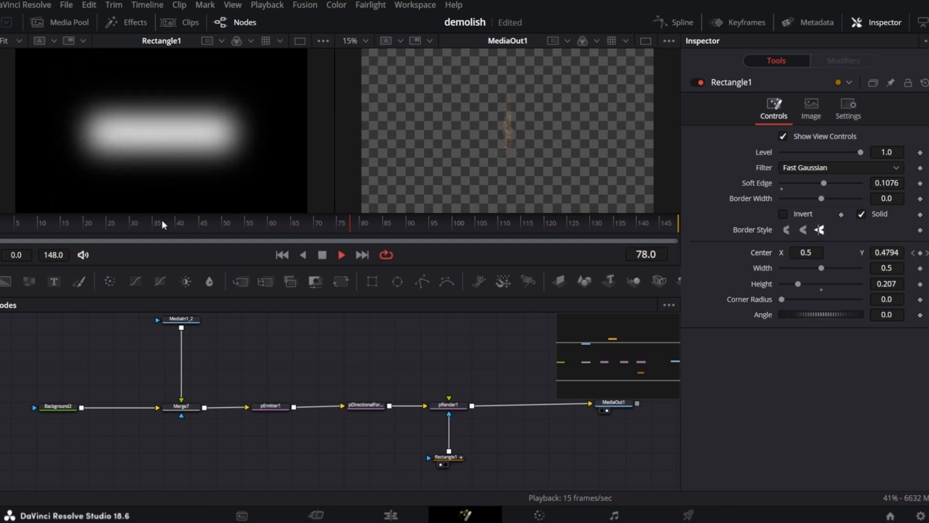
key(space)
Insert a Color Corrector node after pRender.
drag(612, 403, 441, 368)
click(261, 364)
key(shift+space)
text(color corrector)
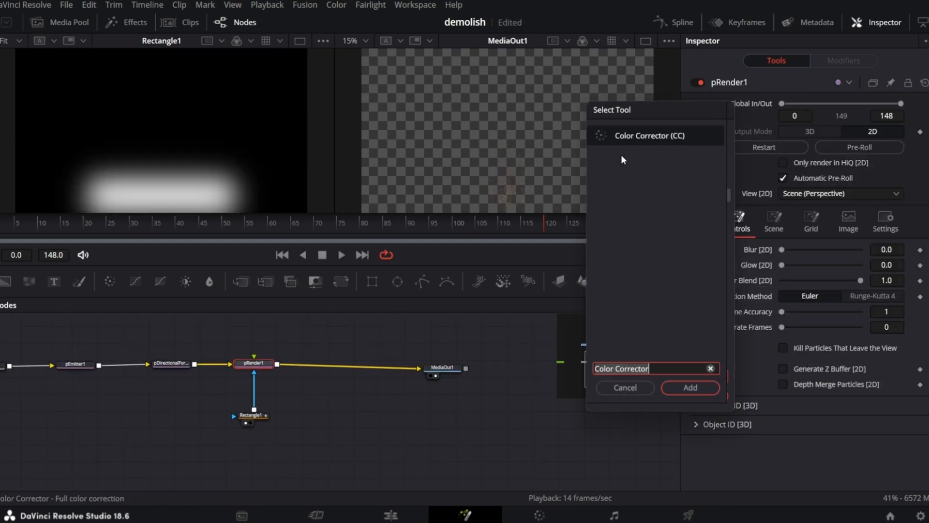
key(Return)
drag(339, 374, 356, 374)
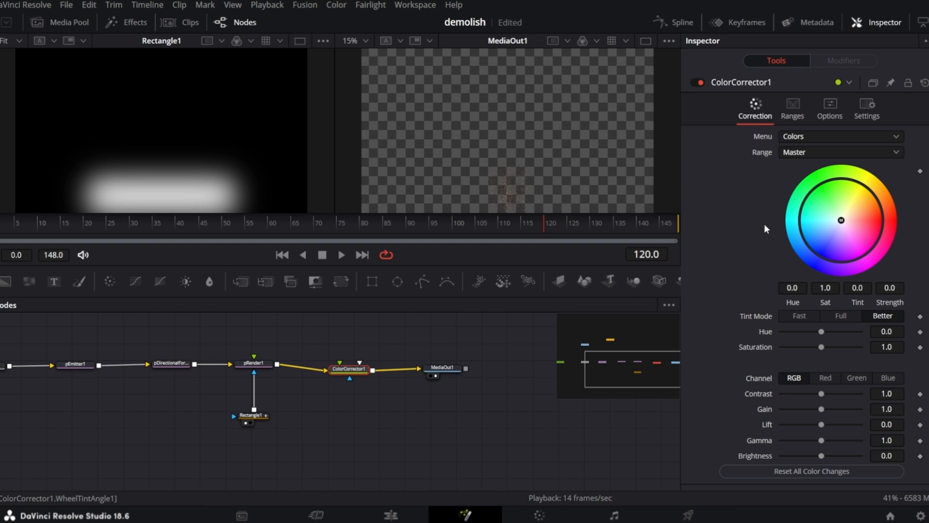
click(838, 98)
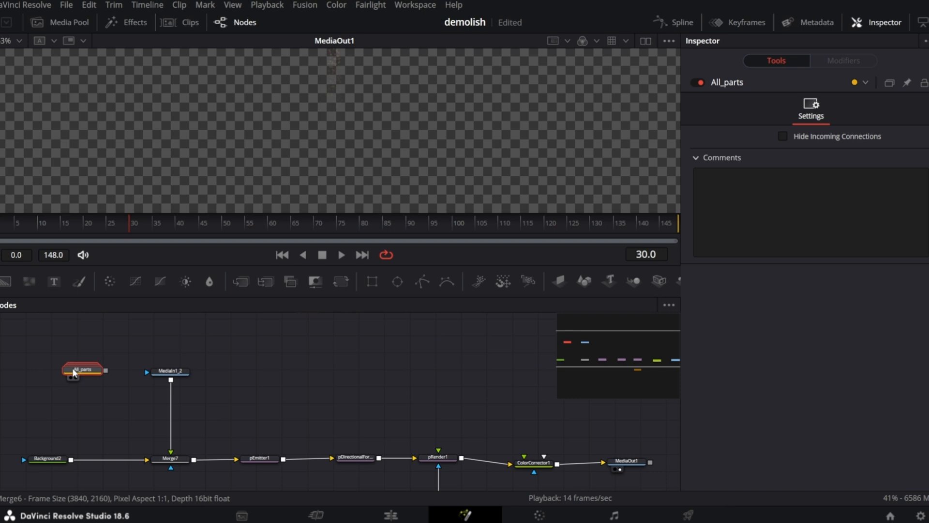
Merge the All_parts group over the particle render ahead of the Color Corrector.
drag(83, 311, 467, 373)
drag(610, 376, 673, 356)
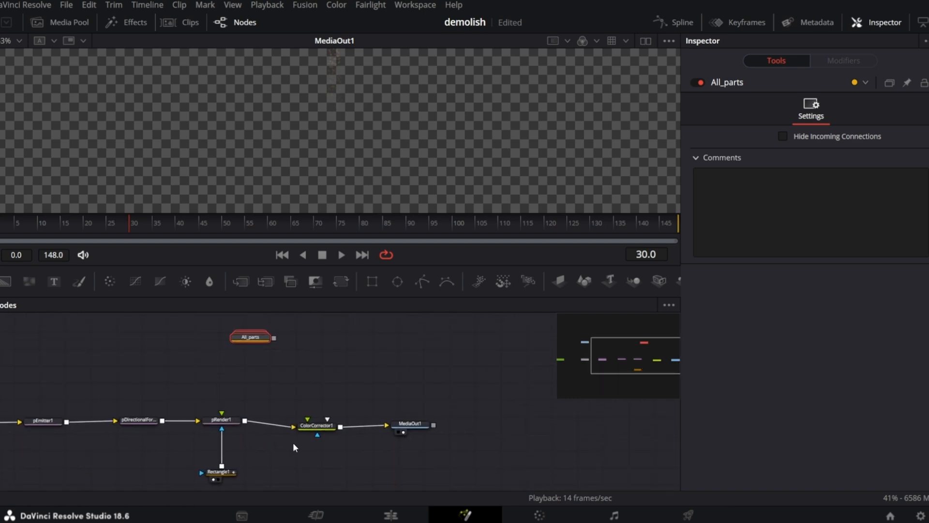
click(341, 425)
drag(274, 338, 247, 426)
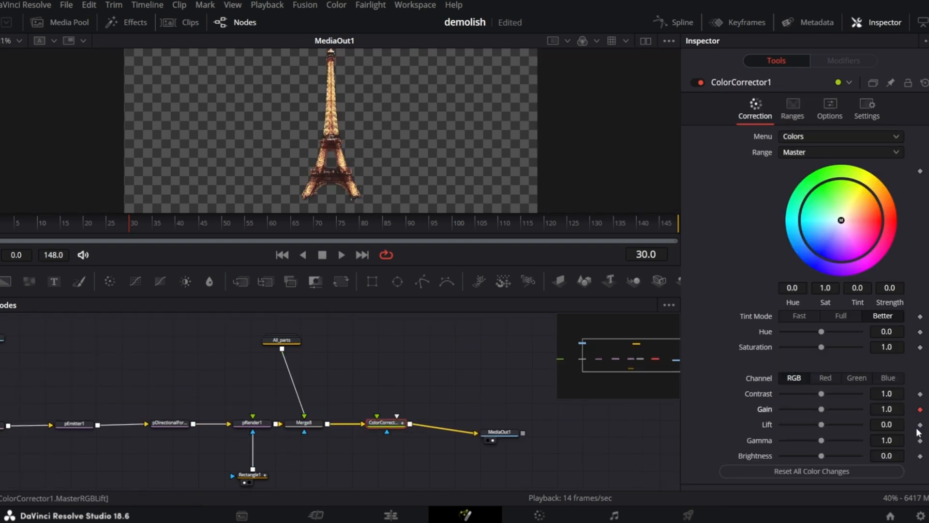
Keyframe the Color Corrector's Gain at 0.28 and Lift at -0.58 at frame 130.
drag(587, 223, 597, 223)
drag(821, 409, 797, 429)
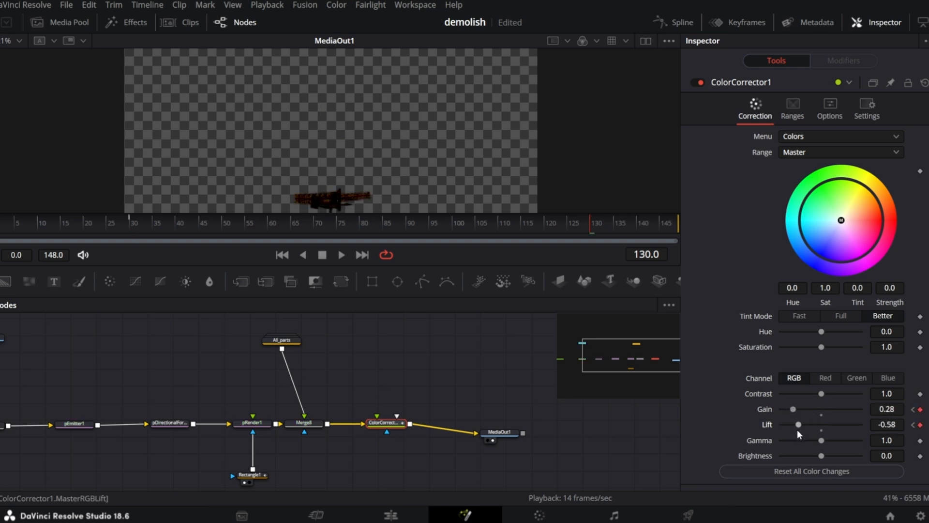
Scrub through the timeline in a larger viewer to review the demolish animation.
click(674, 22)
key(ctrl+f)
right_click(588, 386)
mouse_move(670, 203)
click(774, 241)
drag(135, 224, 319, 219)
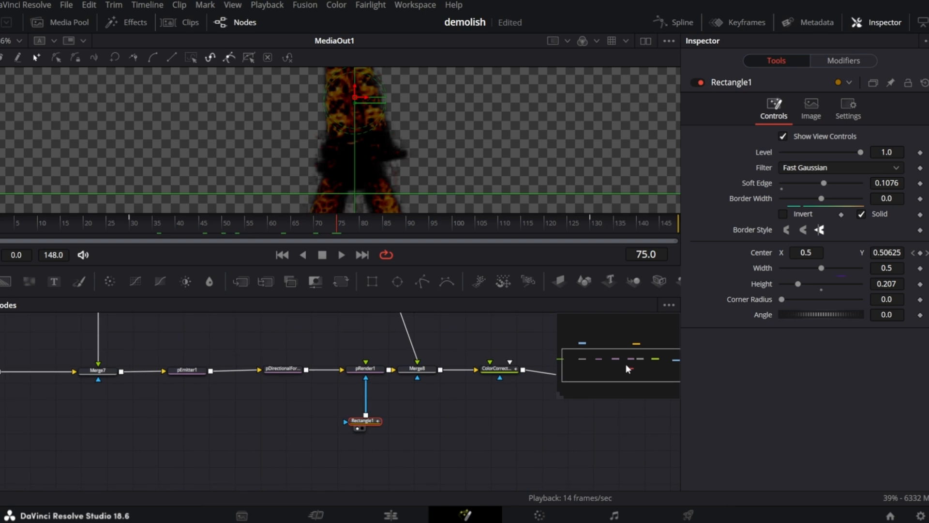
drag(626, 364, 625, 360)
Set the emitter's blob size to 2.
click(188, 387)
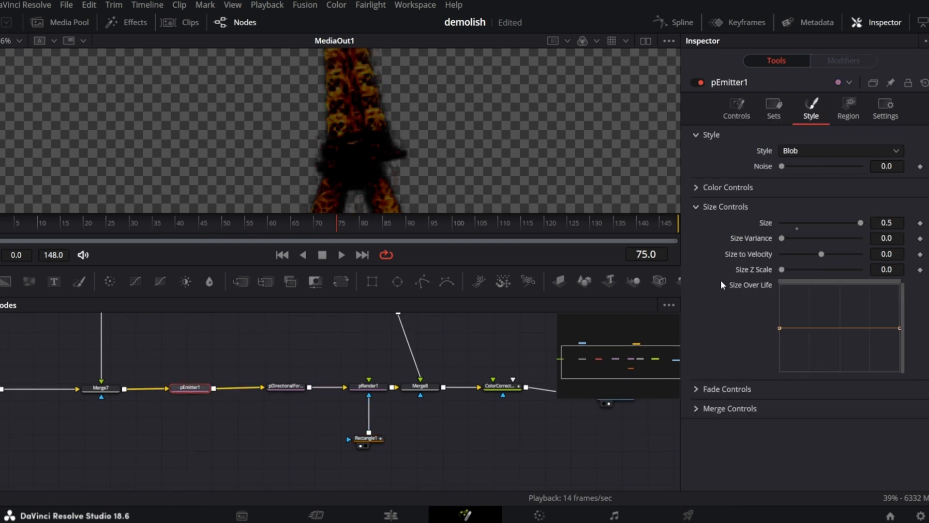
click(897, 215)
text(2)
key(Tab)
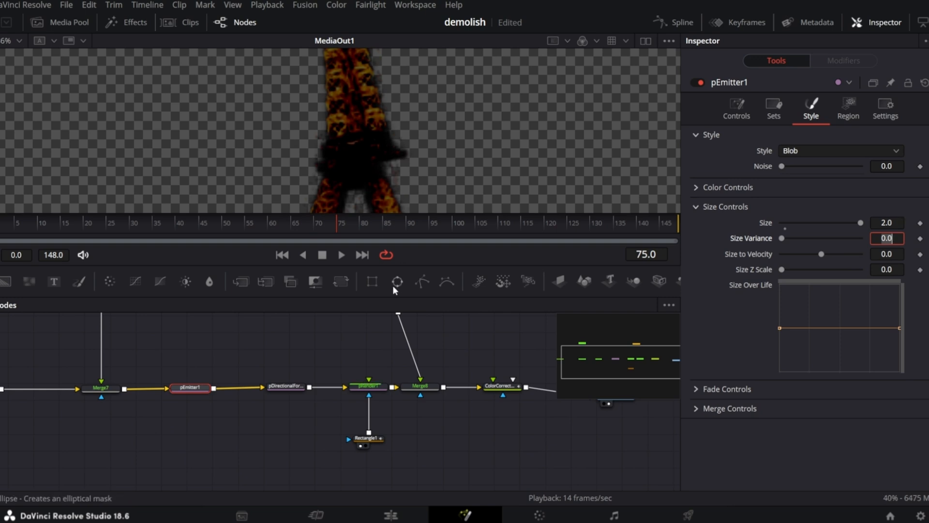
Reposition the rectangle mask to center Y 0.23 at frame 130.
drag(361, 225, 330, 213)
drag(167, 222, 170, 223)
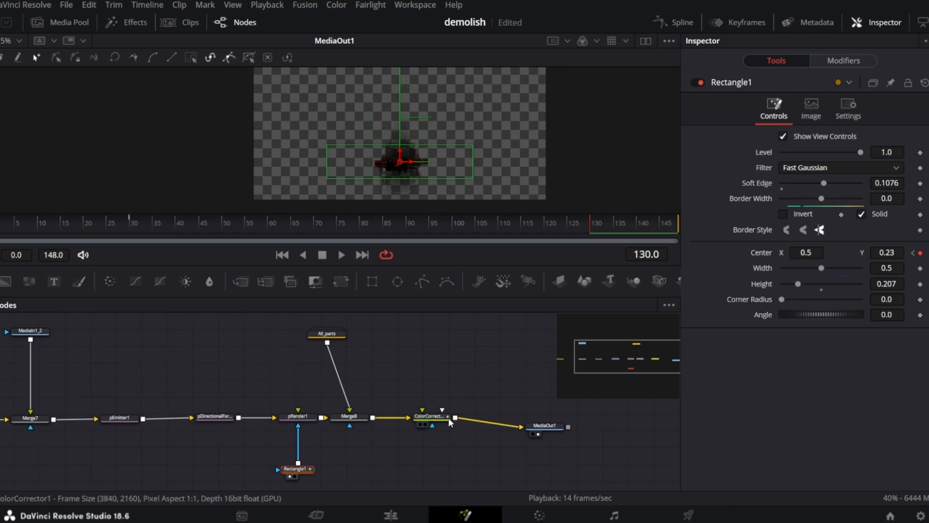
Set the Color Corrector's saturation to 0.38.
click(442, 417)
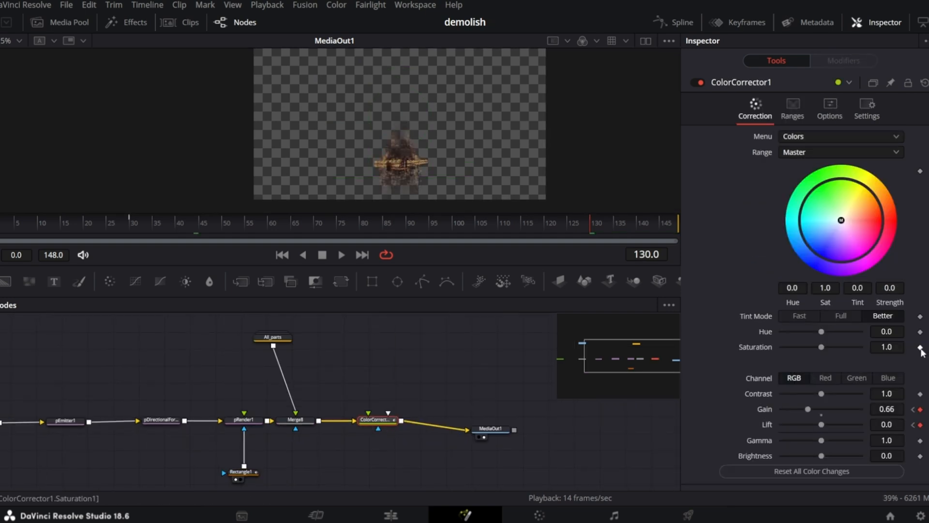
drag(822, 347, 790, 348)
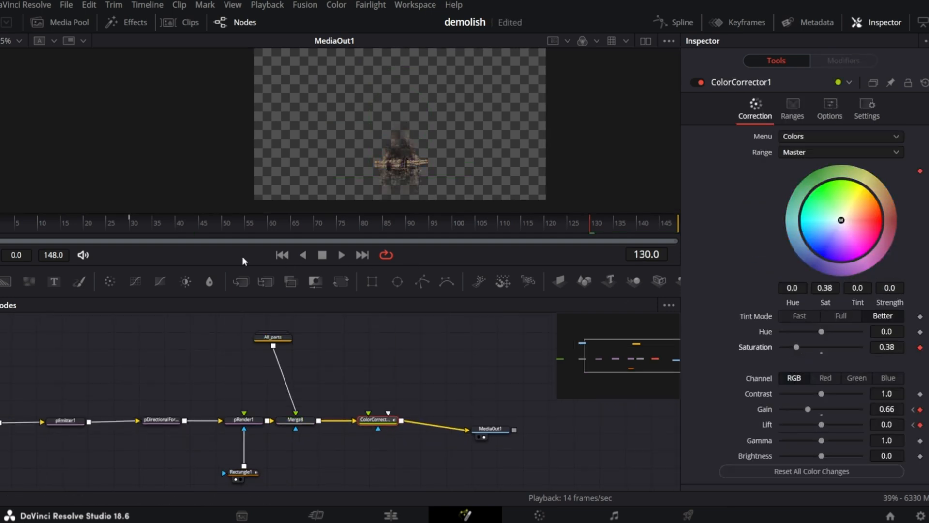
Scrub through the Fusion timeline to review the finished demolish composite.
click(132, 228)
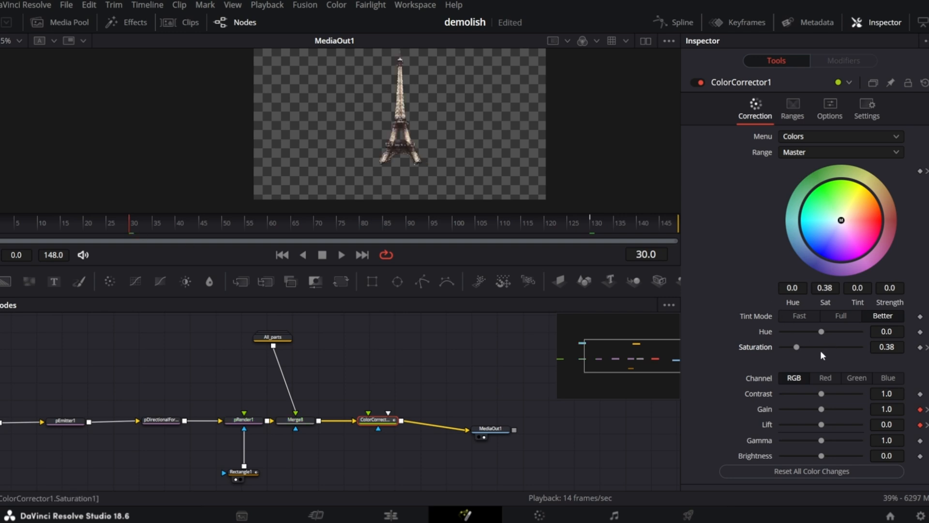
click(821, 351)
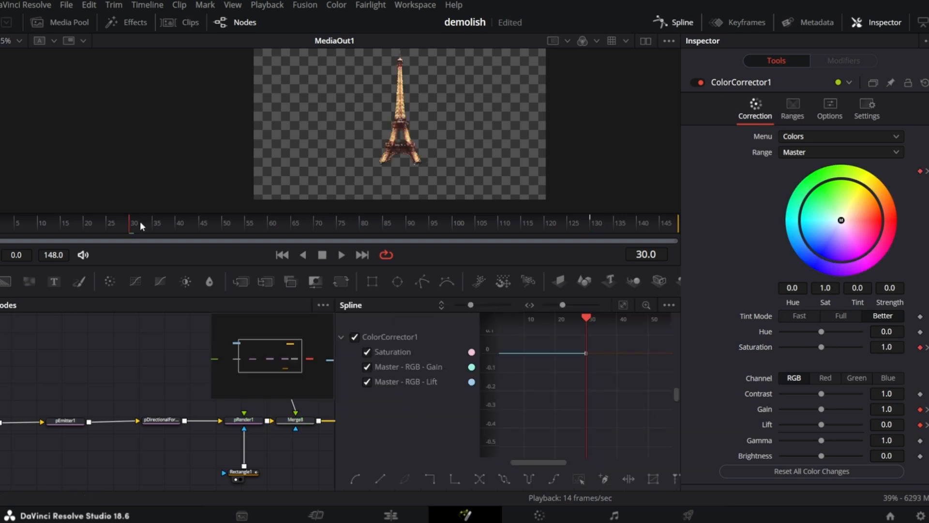
drag(141, 222, 583, 234)
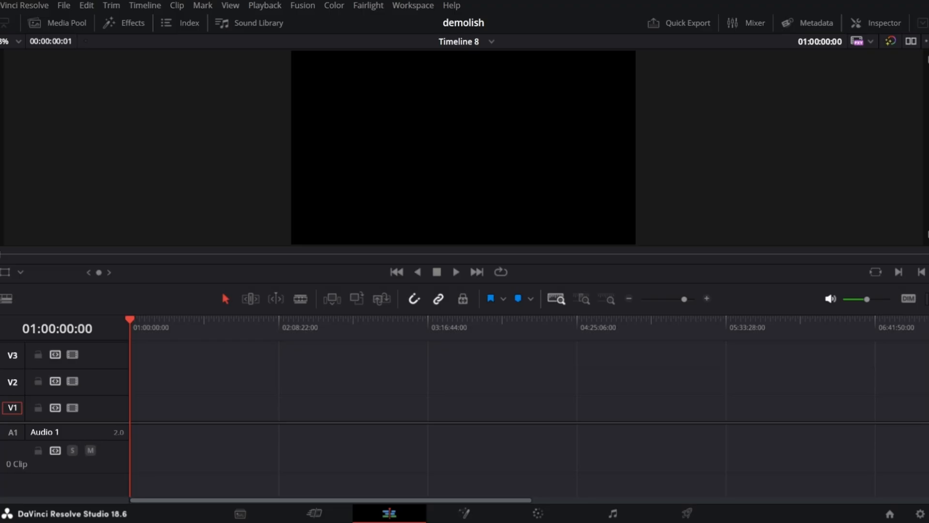
Add the tutorial_gotowe.mov clip to V1 of Timeline 8 on the Edit page and play it.
drag(216, 237, 185, 416)
key(space)
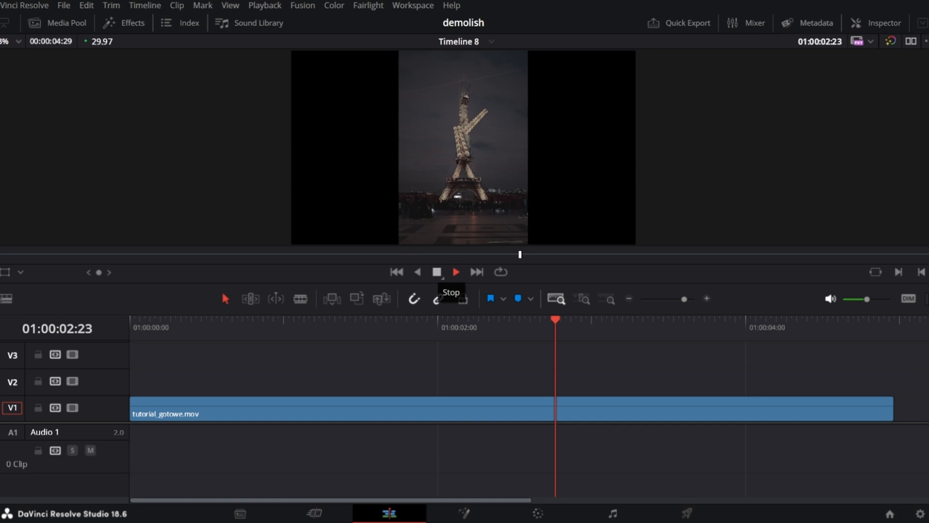
Split the clip twice around 01:00:00:28 to isolate a short segment where the tower starts bending.
click(436, 272)
mouse_move(283, 320)
mouse_down()
mouse_move(258, 320)
mouse_move(340, 320)
mouse_move(278, 320)
mouse_up()
click(294, 409)
key(ctrl+b)
key(Left)
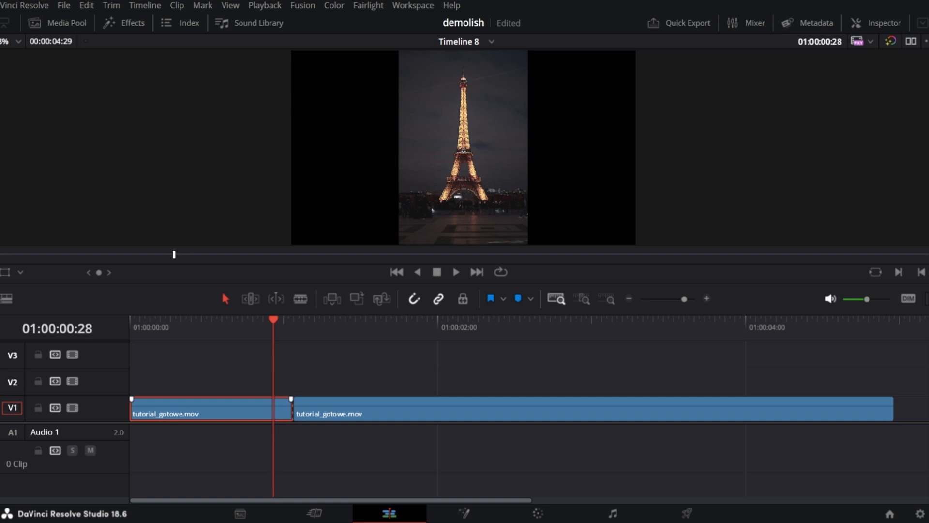
click(284, 409)
scroll(284, 409, up, 1)
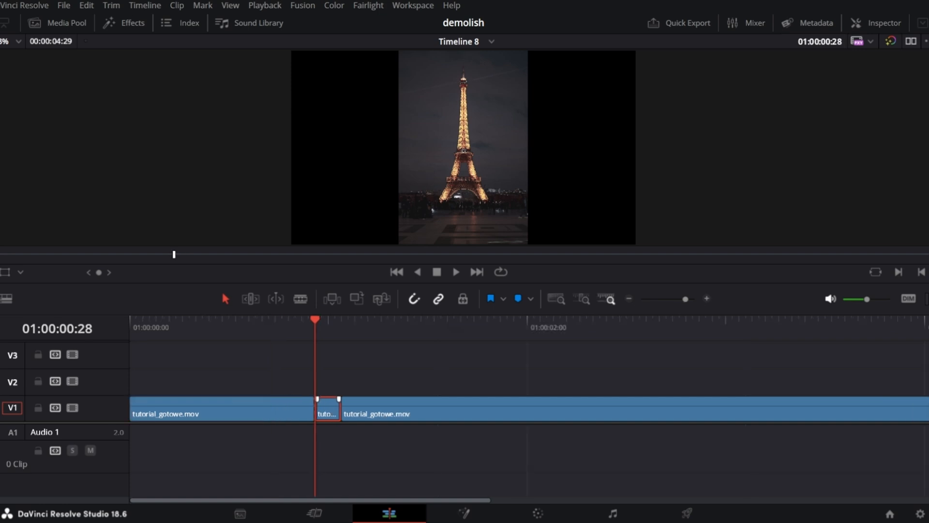
Search the effects library for shake and apply Camera Shake to the short middle segment.
click(125, 22)
click(19, 158)
click(208, 42)
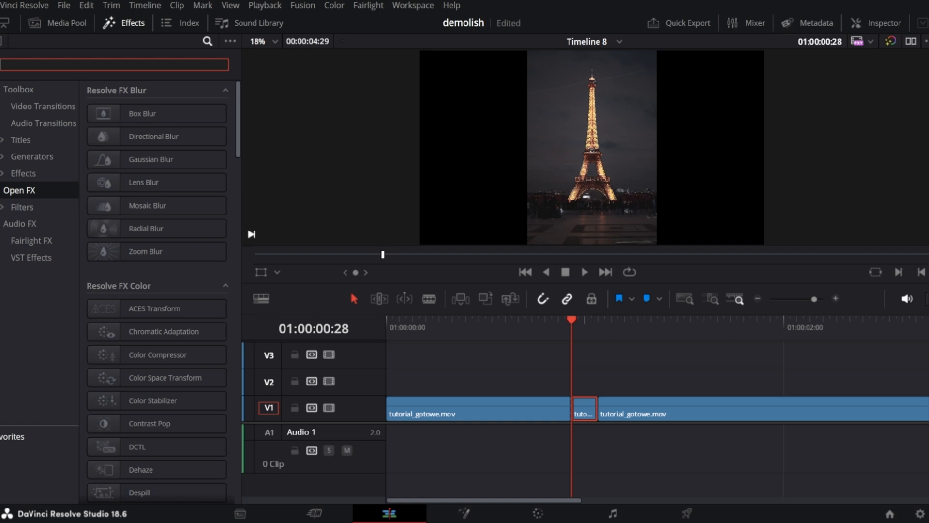
text(shake)
drag(152, 113, 584, 411)
click(124, 23)
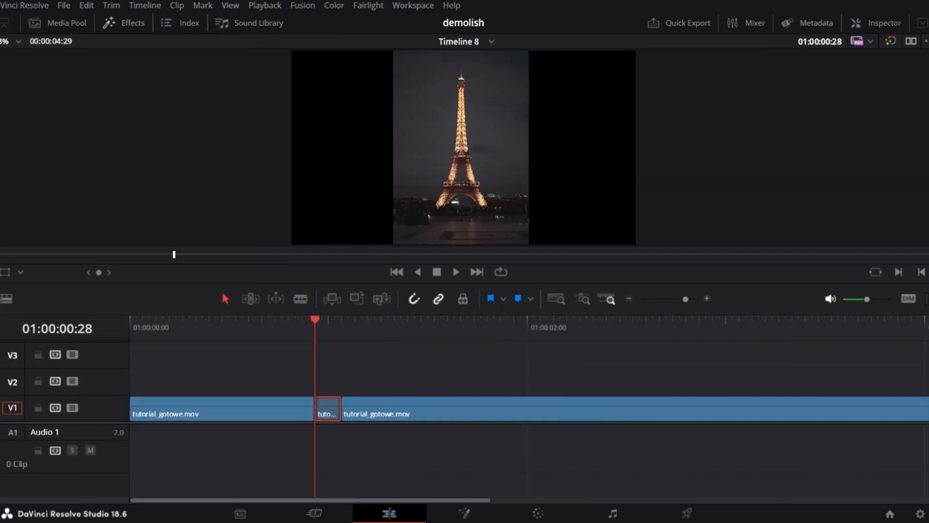
Set the segment's Camera Shake Motion Method to Square Wave.
click(857, 23)
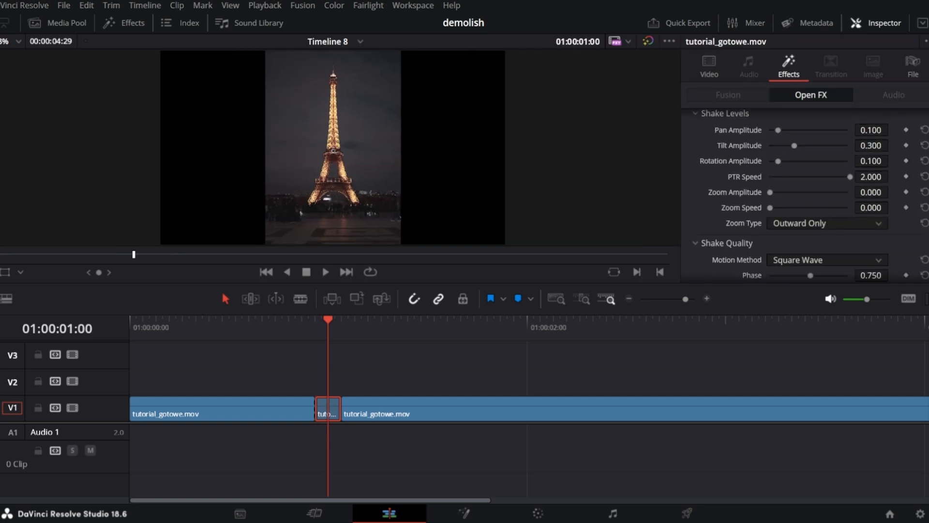
scroll(823, 188, down, 3)
scroll(823, 189, up, 1)
click(827, 186)
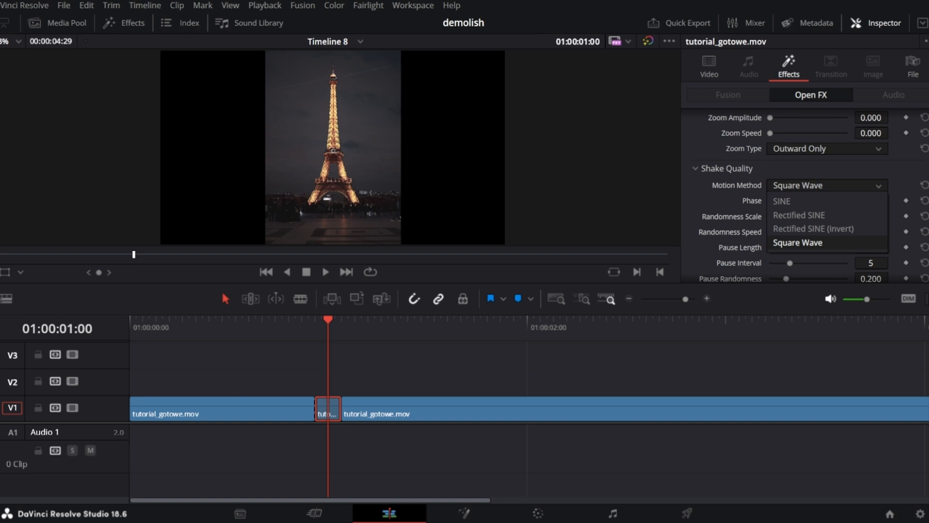
click(798, 242)
Step frame by frame and play through the shaken segment to review it.
key(Left)
key(Right)
key(Right)
key(Right)
key(Right)
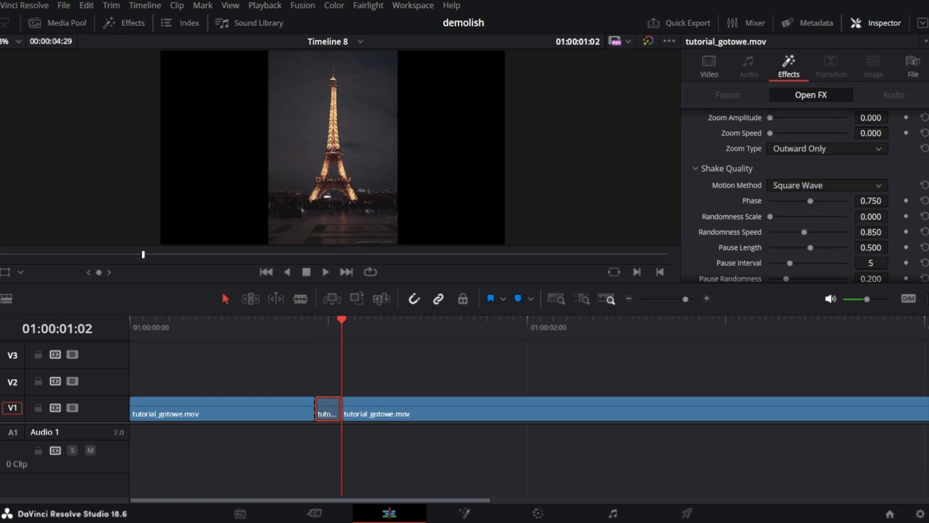
key(Left)
key(Left)
key(Left)
key(Left)
key(Left)
key(Left)
key(Right)
key(Right)
key(Right)
drag(448, 321, 295, 320)
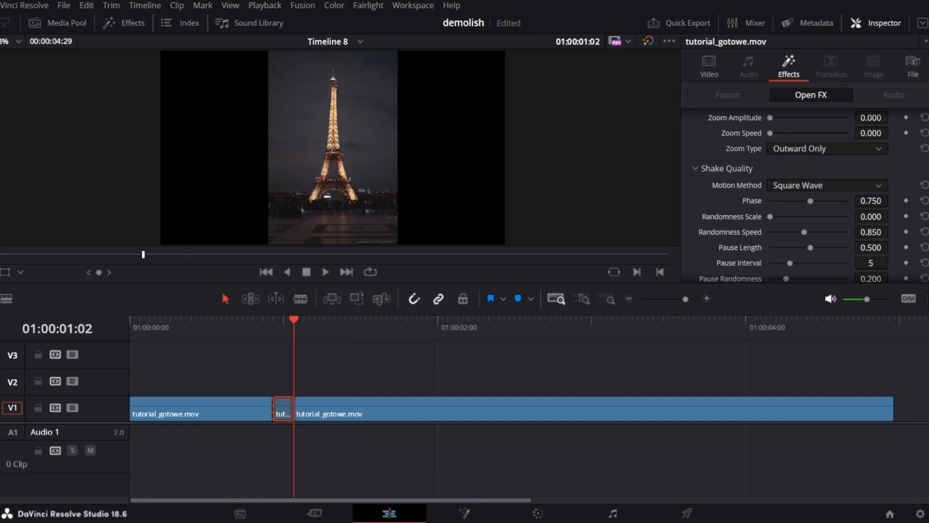
key(space)
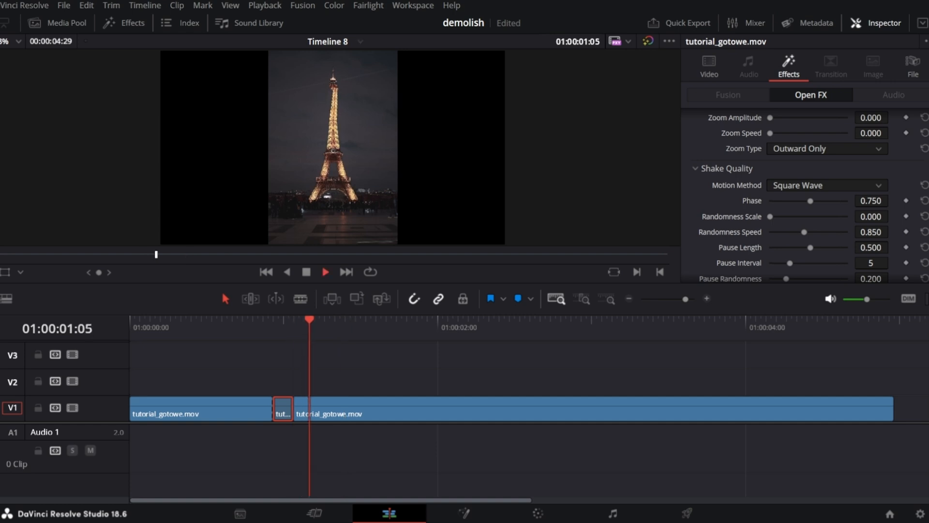
key(space)
key(Up)
key(space)
key(space)
Keyframe the third clip's zoom and position, animating to zoom 1.540 and Position Y -518 at 01:00:02:09.
click(594, 409)
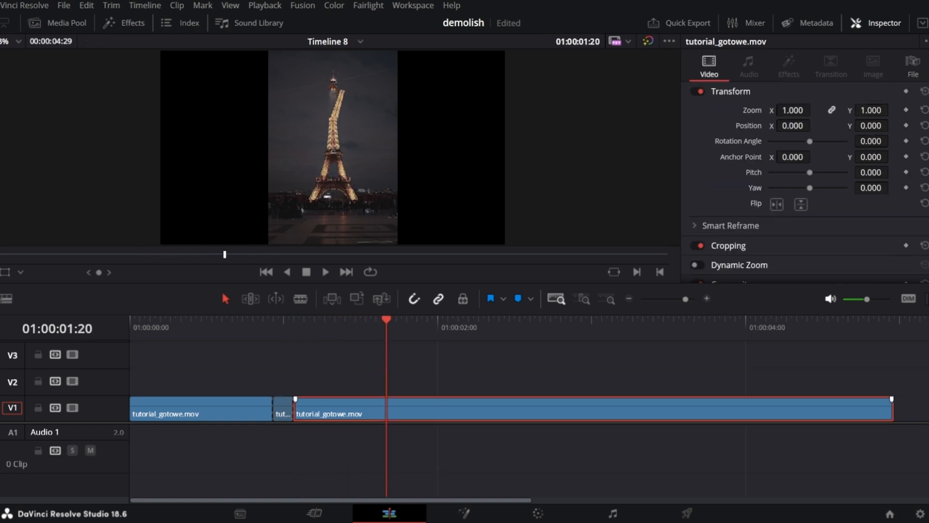
click(906, 109)
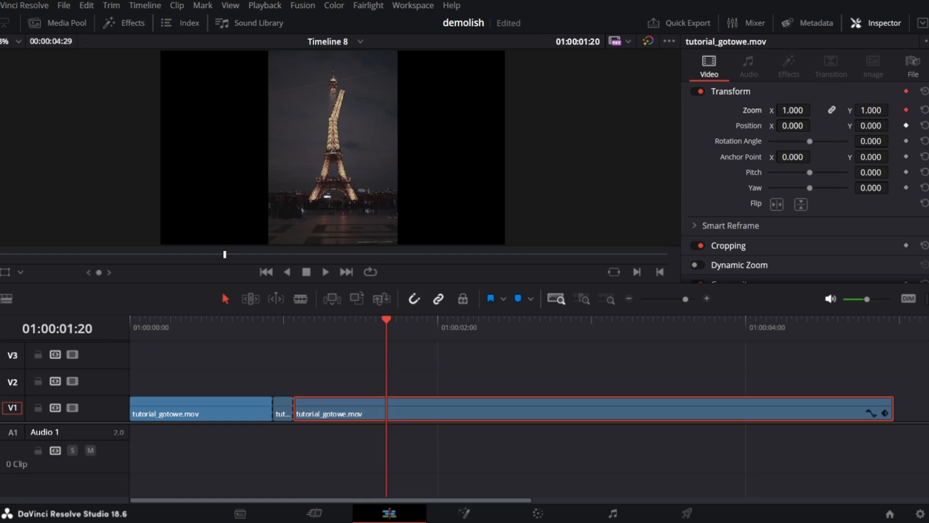
key(space)
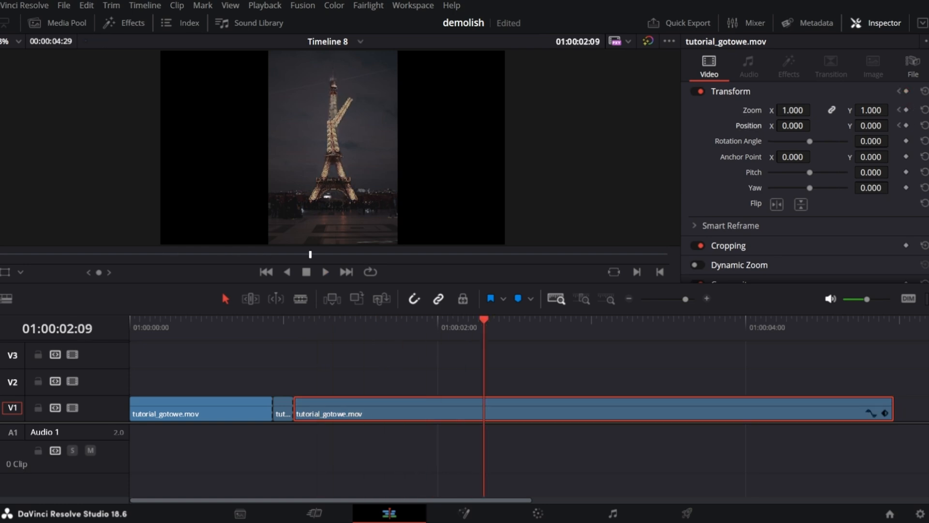
click(907, 110)
click(907, 125)
drag(871, 110, 620, 126)
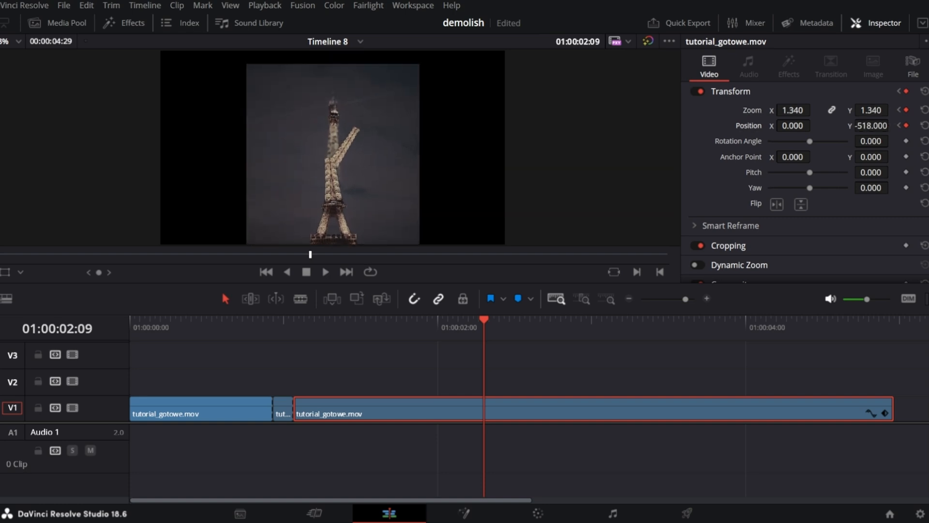
drag(872, 110, 881, 109)
Open the clip's Zoom X curve and apply easing to the second keyframe, then play back.
click(871, 413)
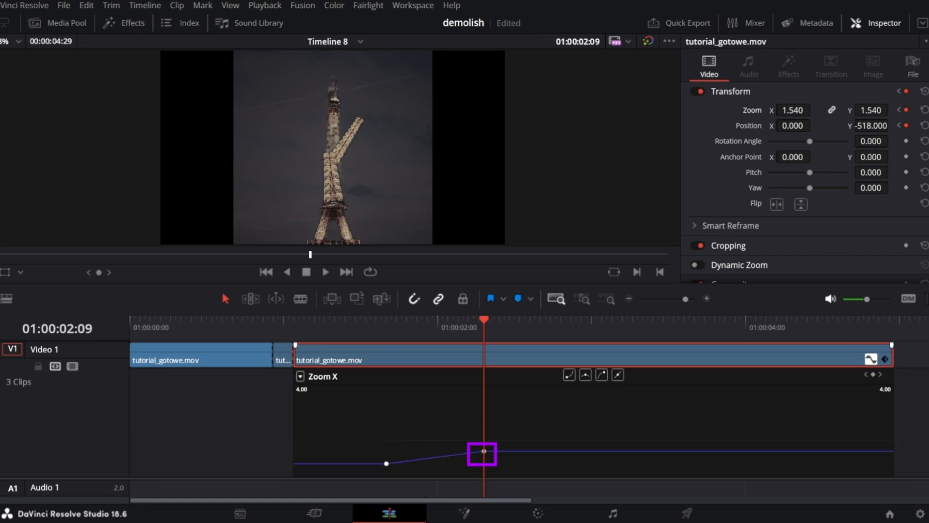
click(484, 451)
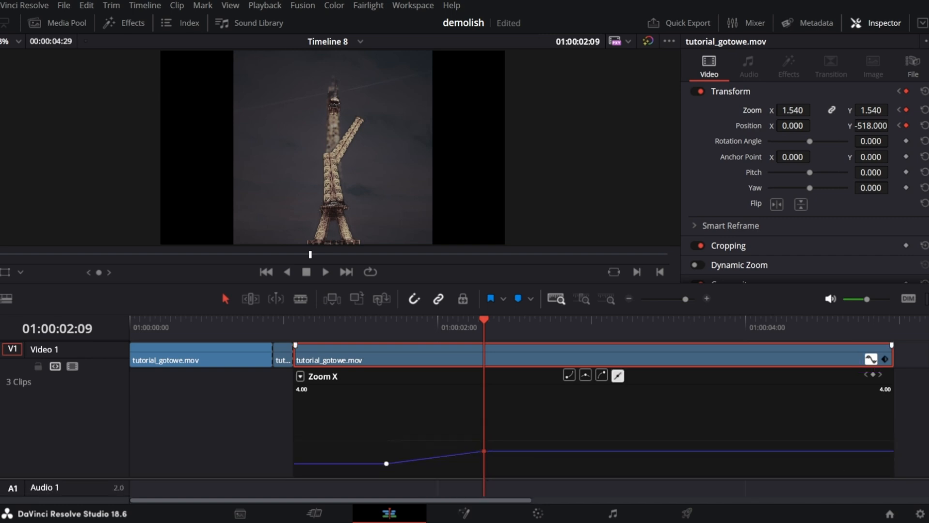
click(602, 375)
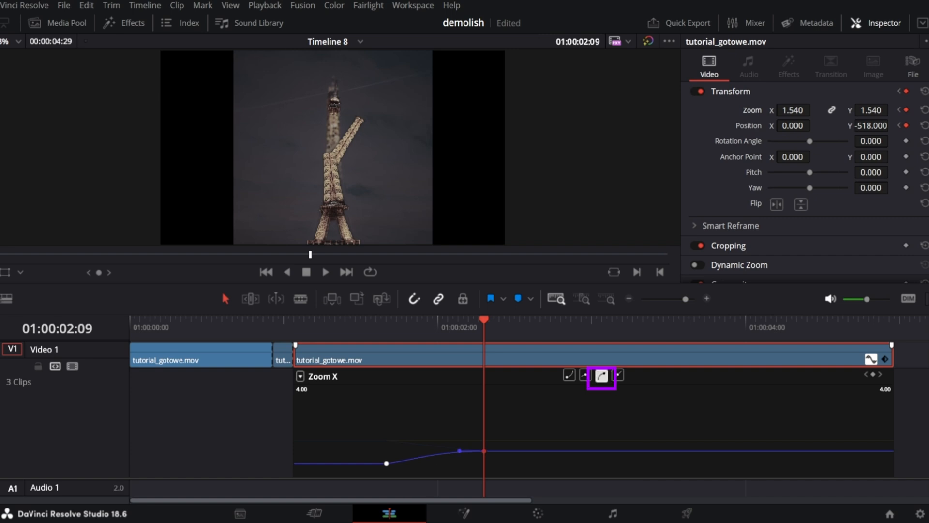
click(386, 324)
key(space)
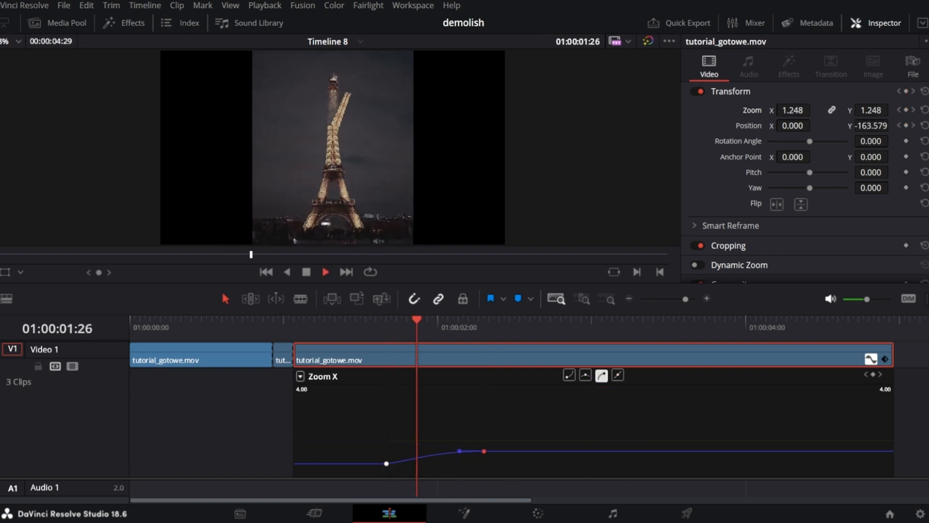
Add Position Y keyframes so Position Y reaches -102 at the end of the clip.
click(387, 323)
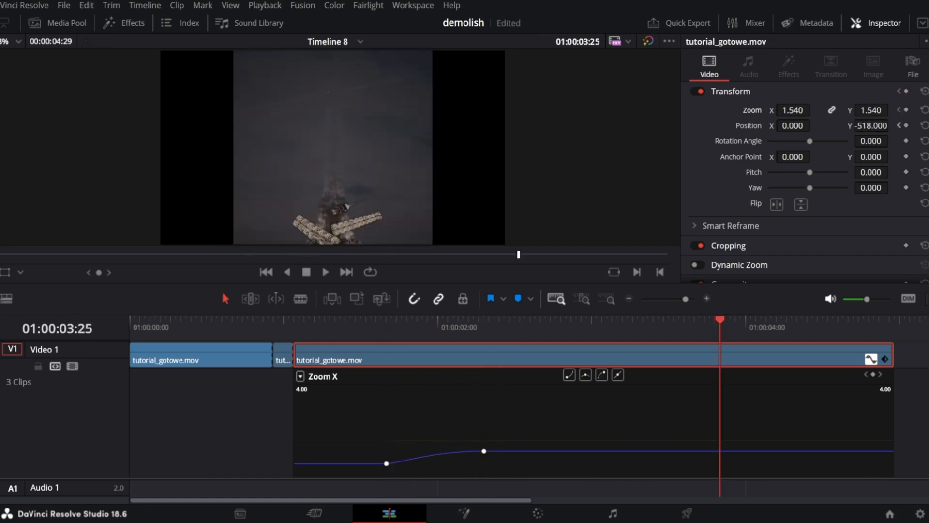
click(906, 126)
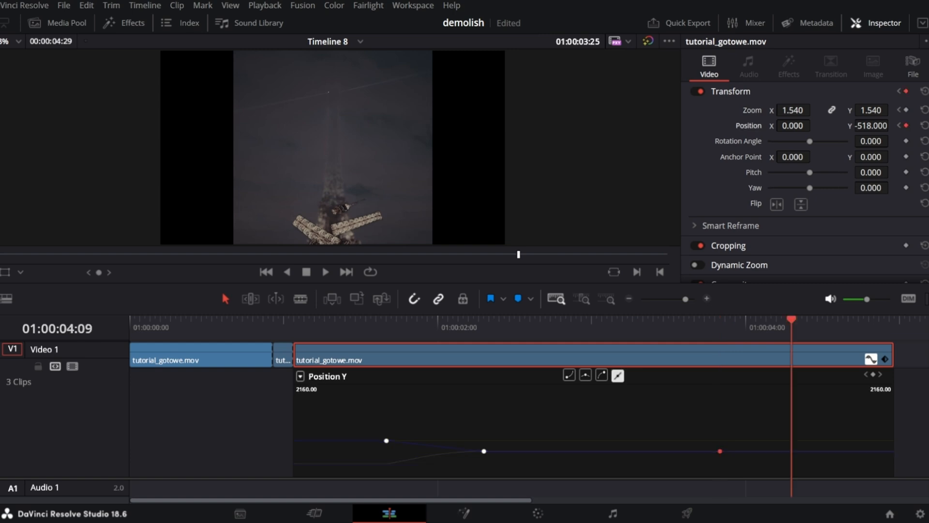
key(space)
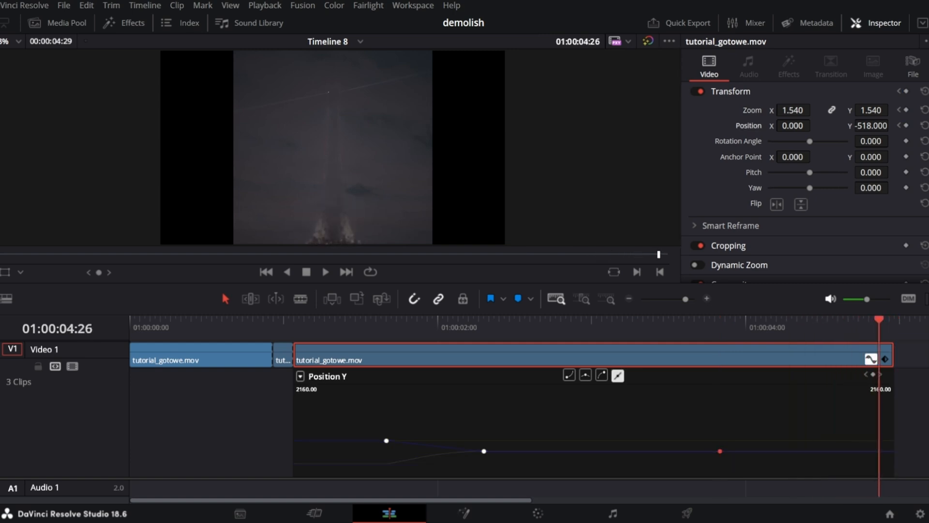
drag(892, 126, 892, 128)
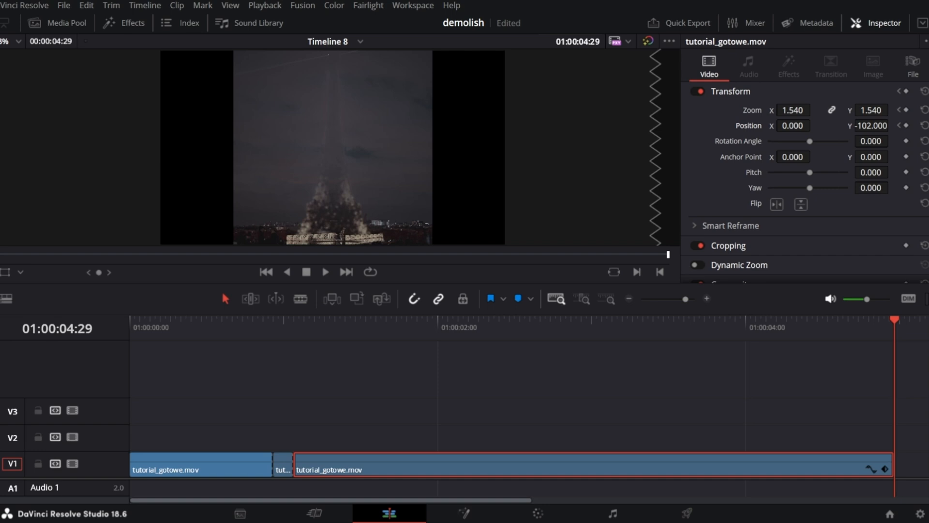
Apply Camera Shake to the long third clip and play it back.
click(124, 23)
drag(151, 114, 532, 465)
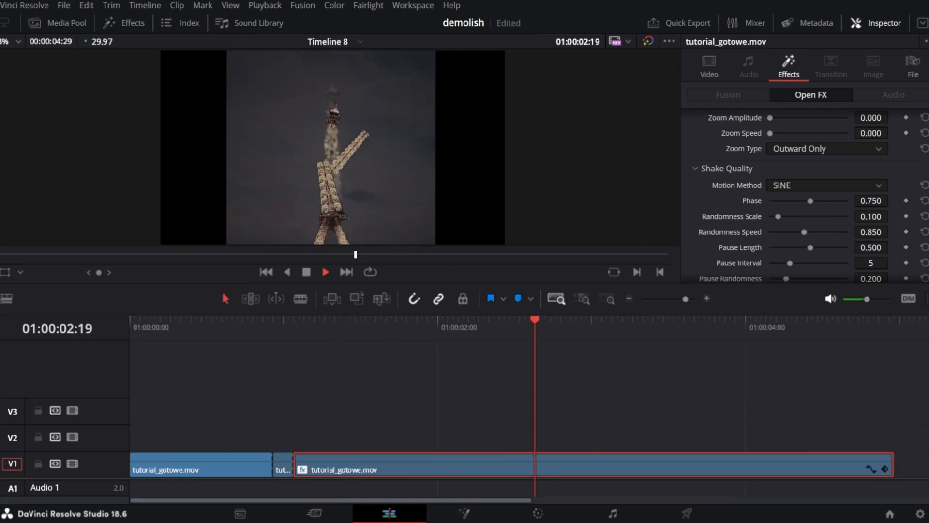
key(space)
scroll(804, 194, up, 4)
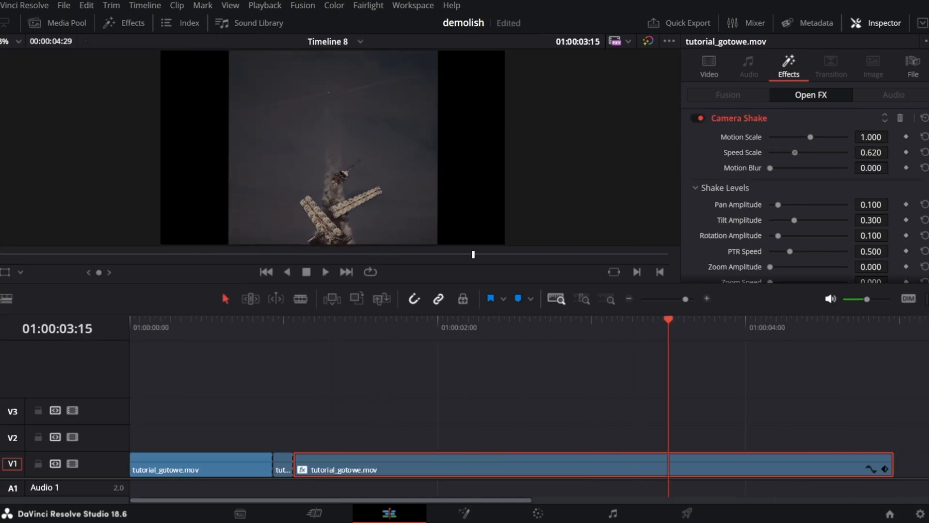
Set the third clip's Camera Shake Motion Scale to 0.403 and play back.
drag(809, 137, 784, 137)
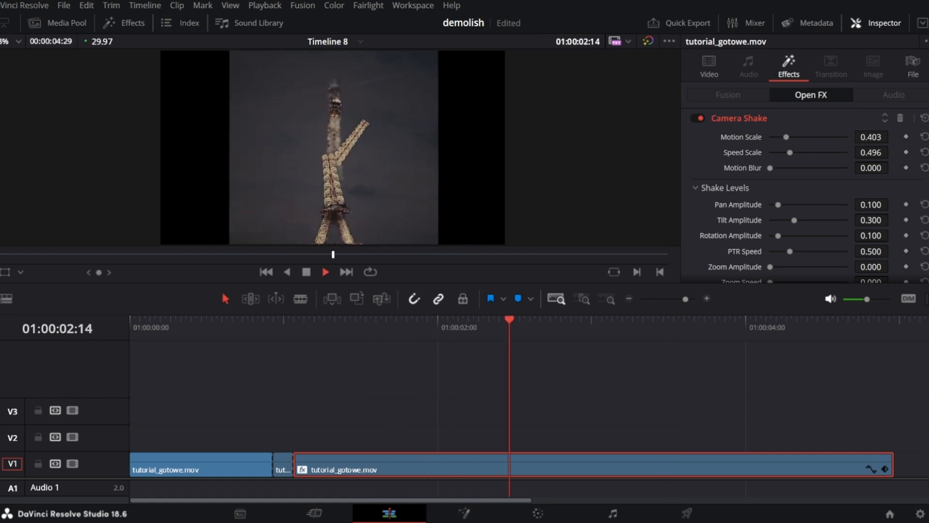
key(space)
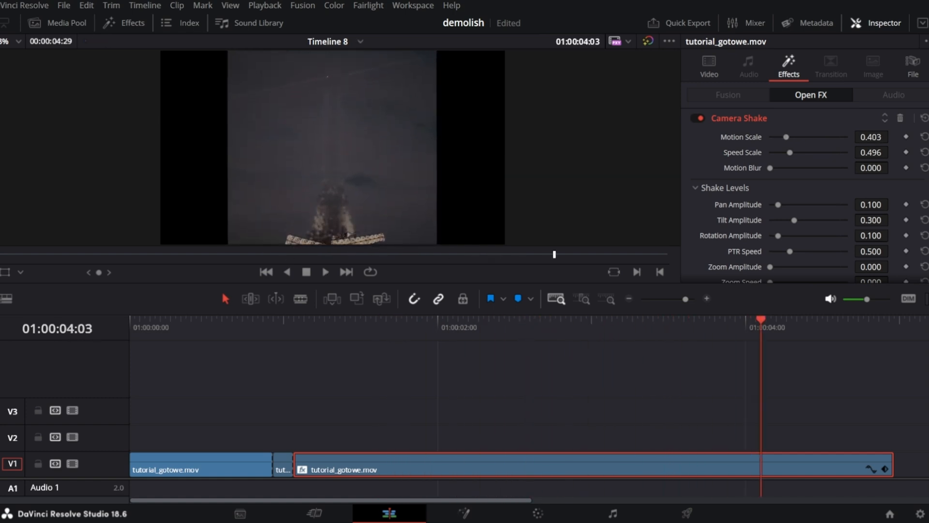
key(space)
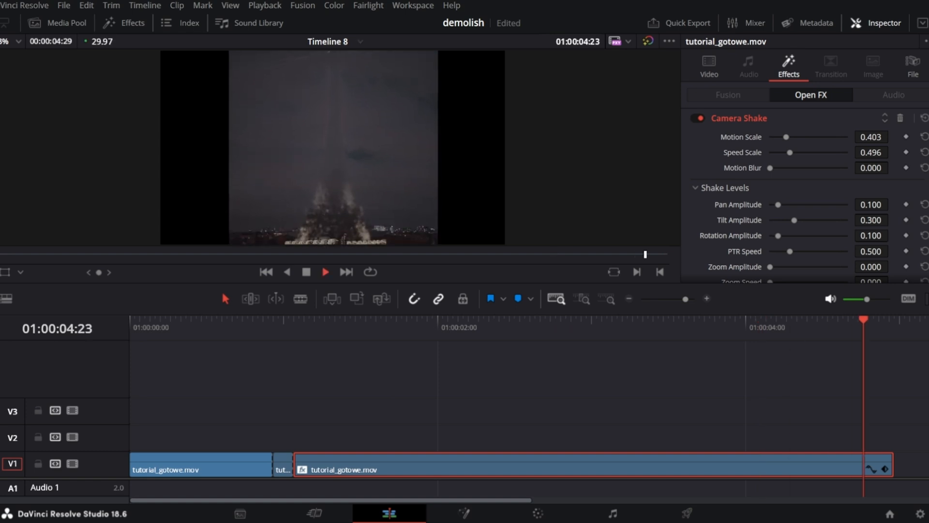
Place an Adjustment Clip on V2 over the end of the main clip.
click(125, 23)
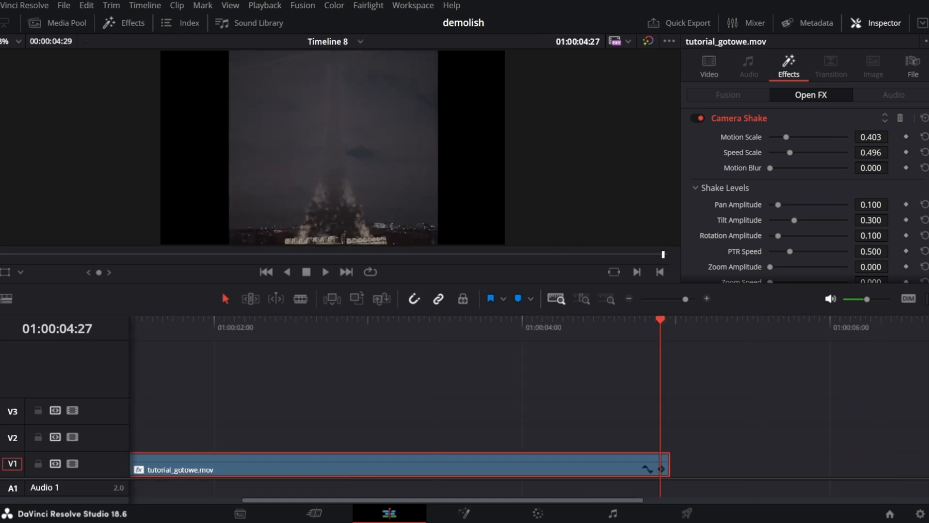
click(23, 174)
click(222, 64)
drag(154, 115, 842, 437)
scroll(842, 437, up, 3)
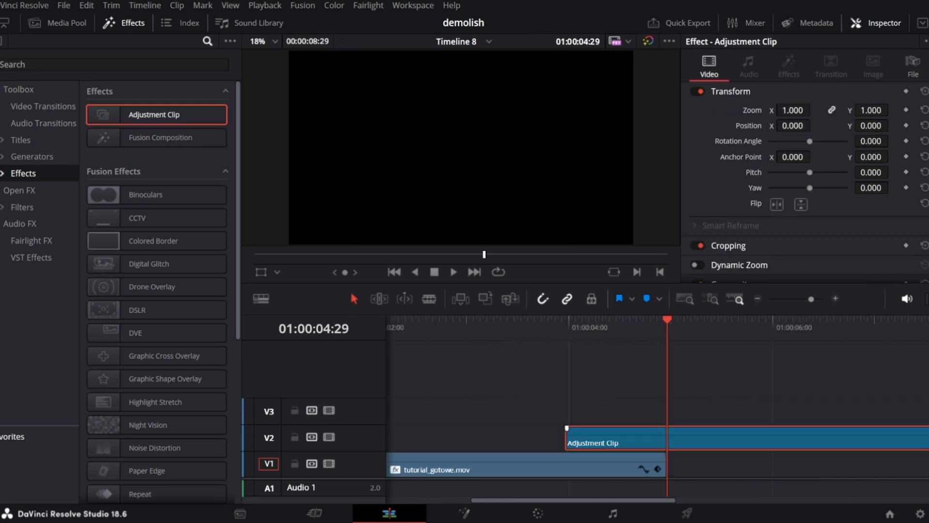
key(shift+])
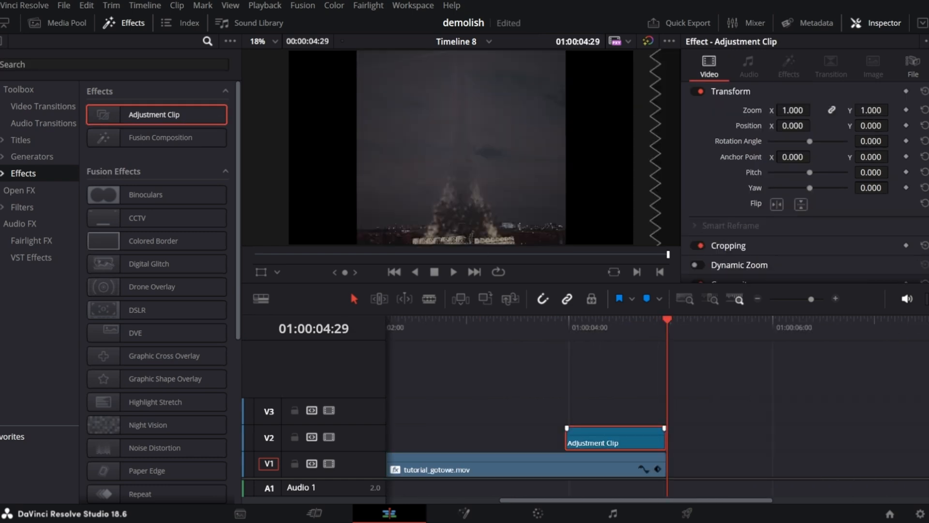
Apply Fast Noise to the adjustment clip and set its preset to Smoke.
click(114, 65)
text(fsst)
drag(145, 113, 611, 435)
click(827, 155)
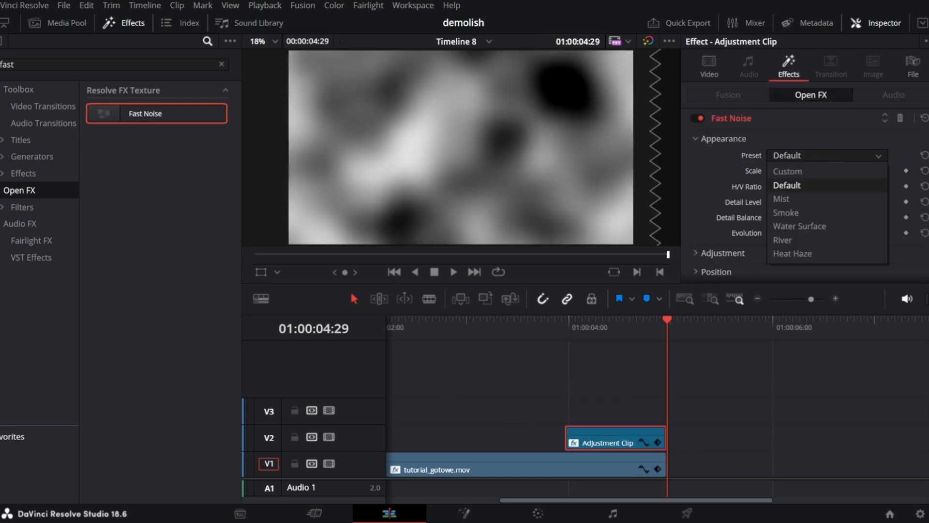
click(786, 213)
Enable Invert Pattern in the Fast Noise settings.
scroll(804, 194, down, 1)
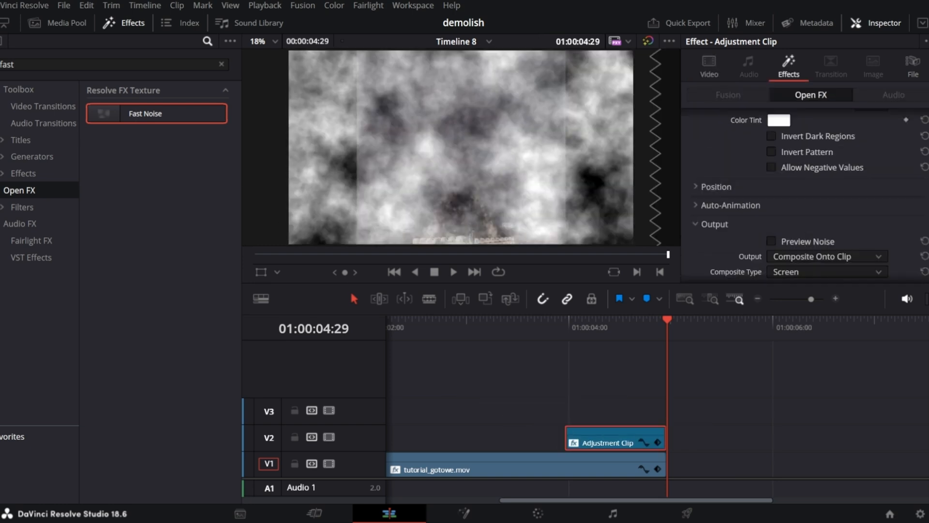
click(716, 186)
click(772, 151)
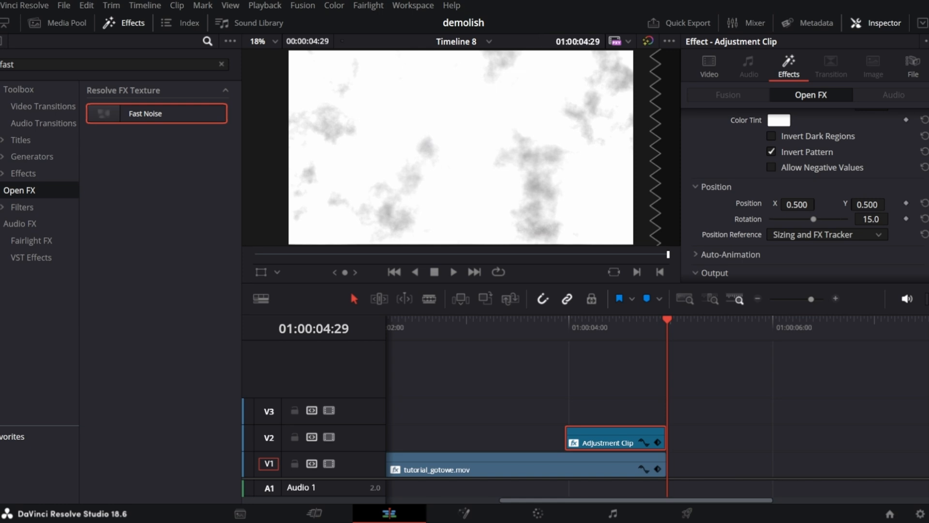
Set the Fast Noise Global Blend to 0.201.
scroll(804, 193, down, 2)
click(613, 321)
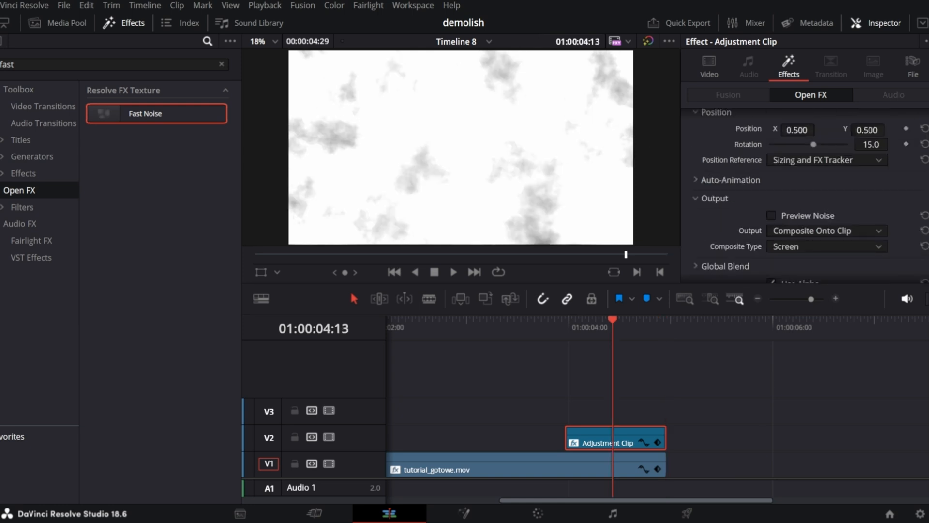
scroll(804, 194, down, 1)
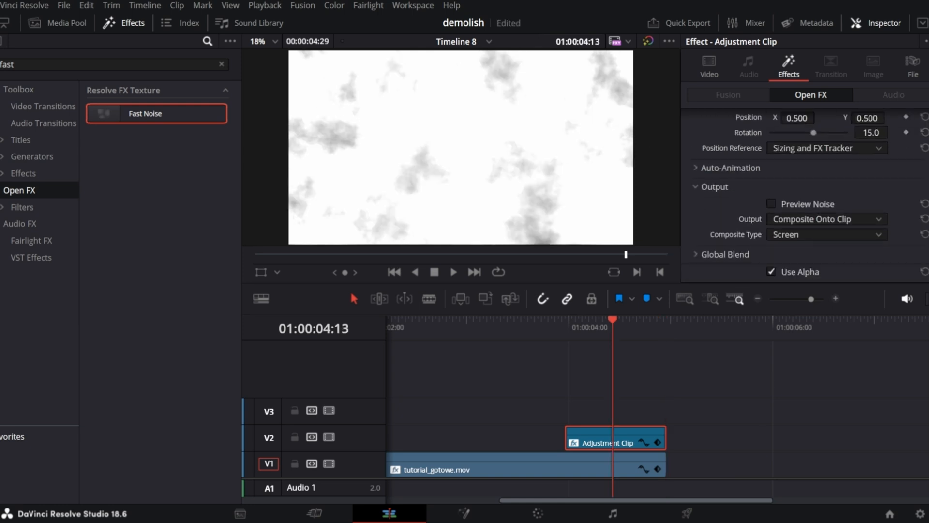
click(725, 254)
scroll(803, 193, down, 1)
drag(871, 254, 786, 253)
key(Up)
key(Down)
key(Left)
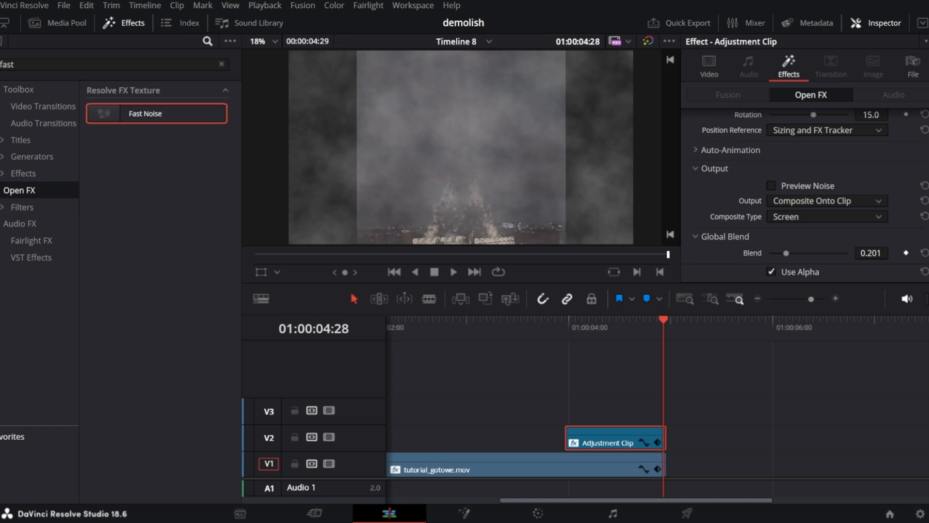
Keyframe the Fast Noise Global Blend to 0.000 at the start of the adjustment clip and preview it.
key(Right)
key(Up)
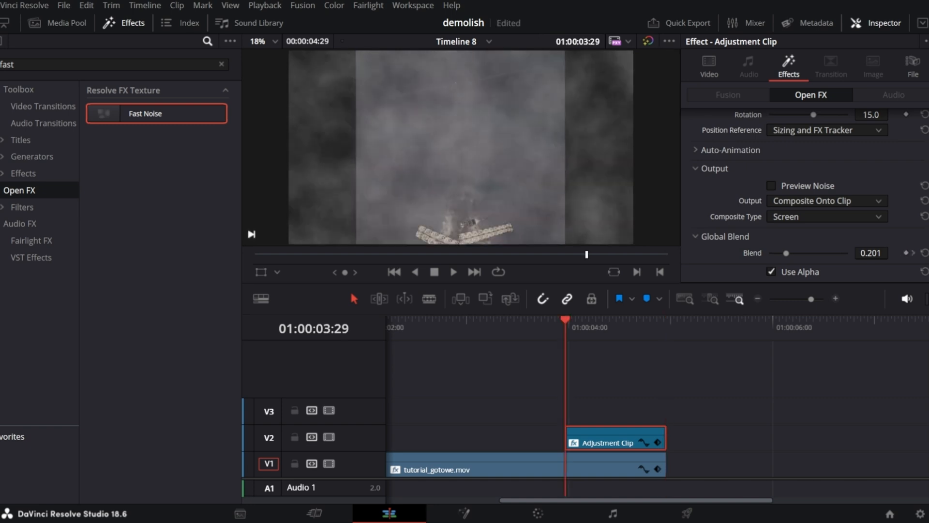
drag(785, 253, 770, 253)
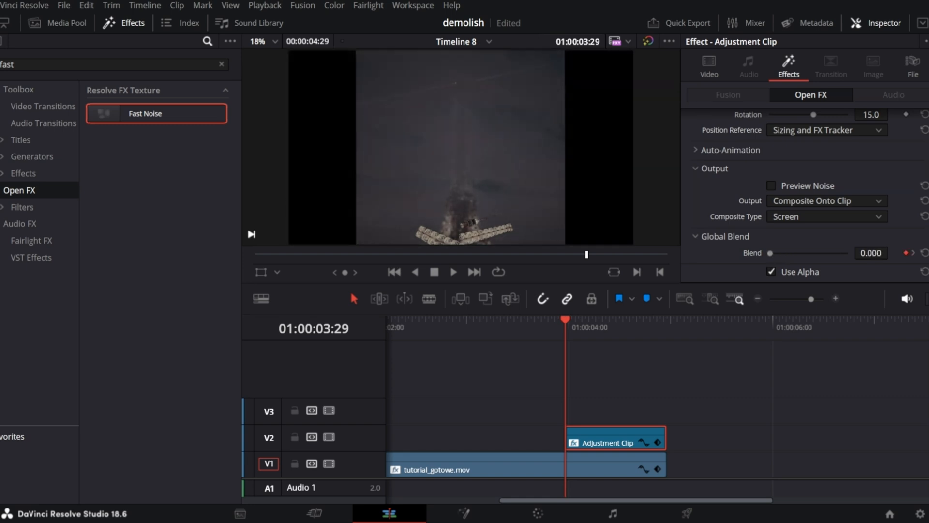
key(space)
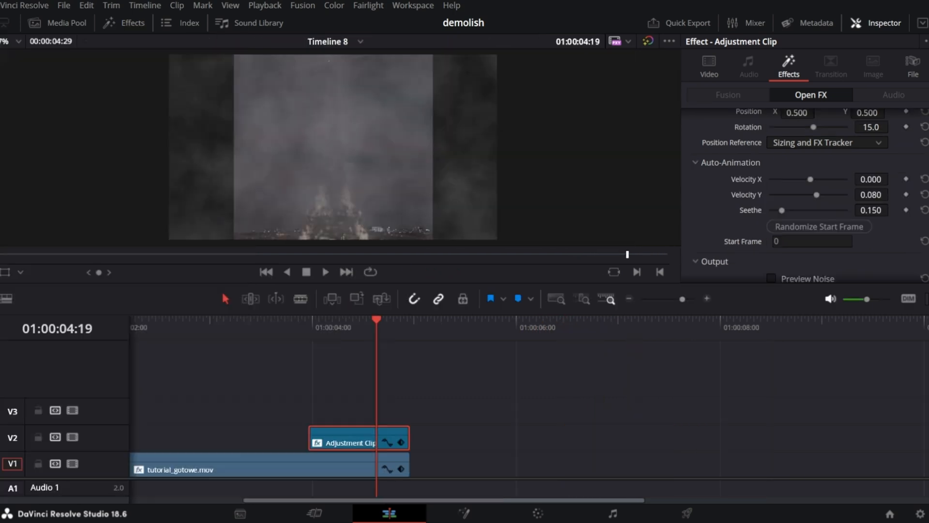
Enable the Open FX Overlay and move the noise origin down to the bottom of the frame.
click(21, 272)
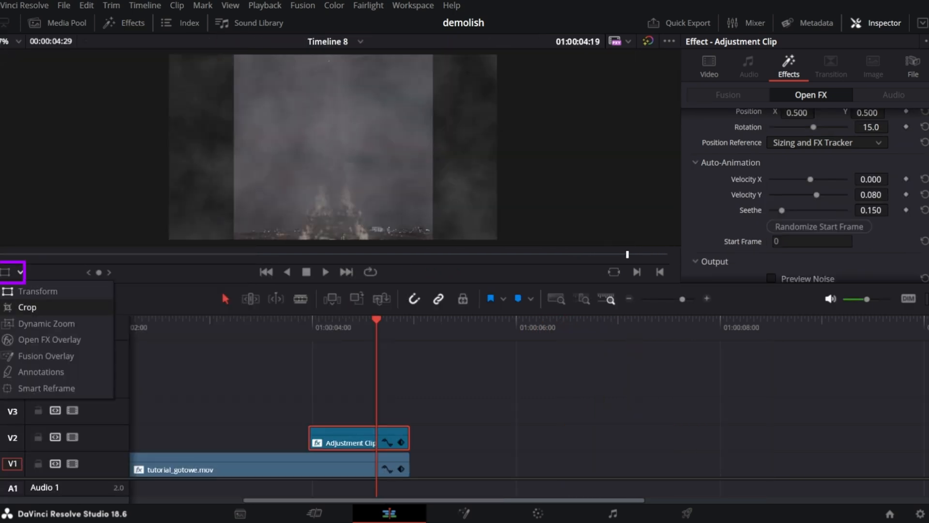
click(49, 340)
drag(333, 147, 333, 231)
drag(341, 198, 333, 198)
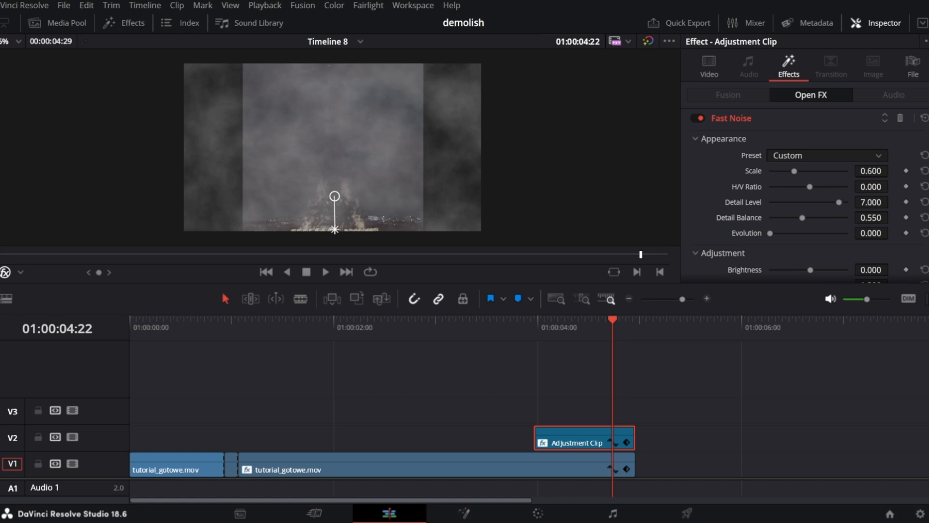
Set the Fast Noise Scale to 0.620 at the clip start and preview the playback.
mouse_move(794, 171)
mouse_down()
mouse_move(810, 171)
mouse_move(800, 170)
mouse_up()
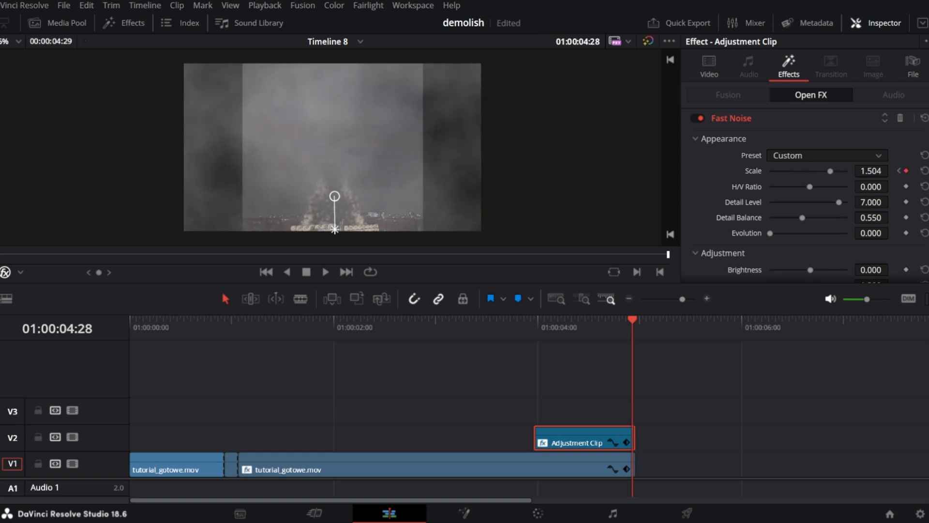
key(Up)
key(space)
key(Up)
key(space)
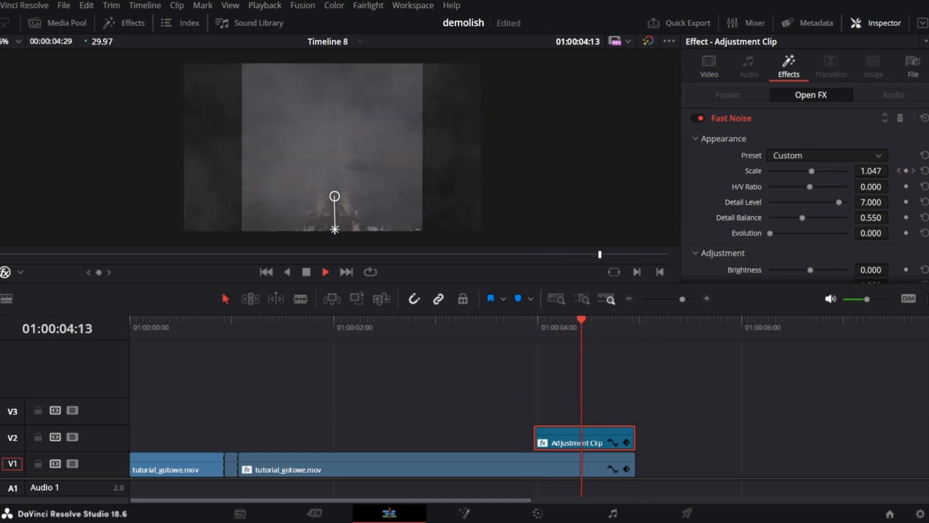
Add a fade-in to the start of the adjustment clip.
key(Up)
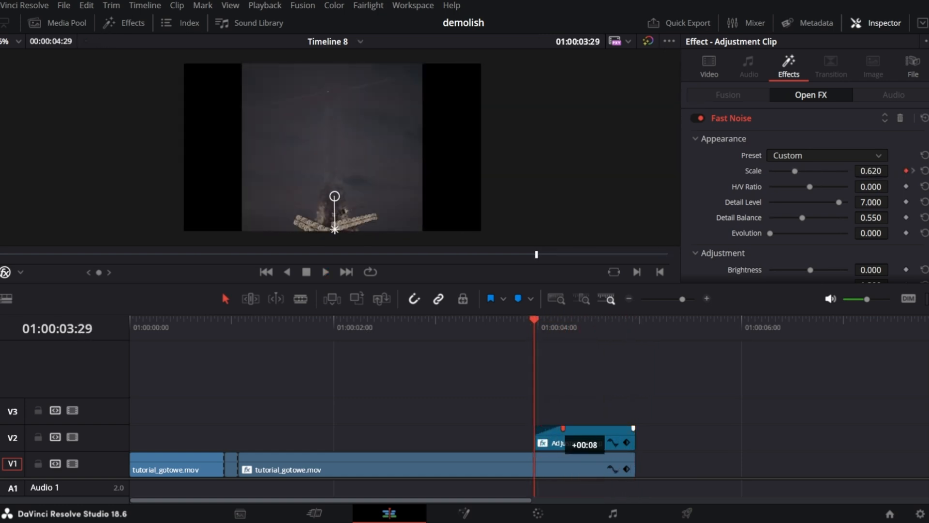
mouse_move(555, 427)
mouse_down()
mouse_move(634, 428)
mouse_move(609, 428)
mouse_up()
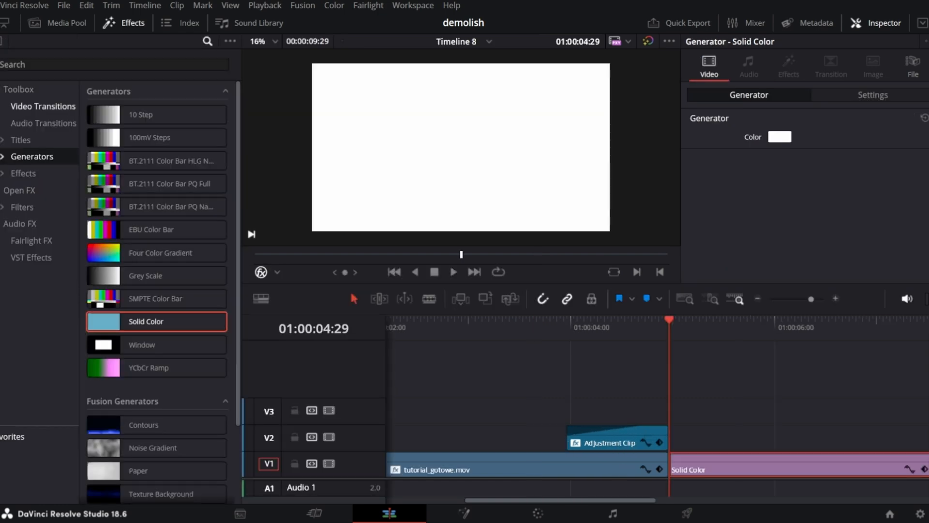
Add a Dip To Color Dissolve at the cut between the main clip and the Solid Color clip.
click(44, 106)
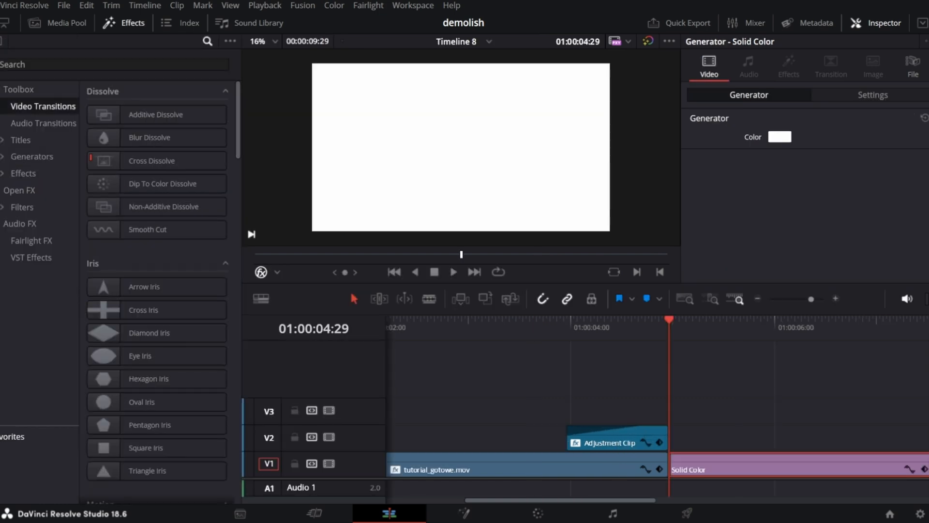
click(152, 161)
click(163, 184)
drag(163, 183, 639, 457)
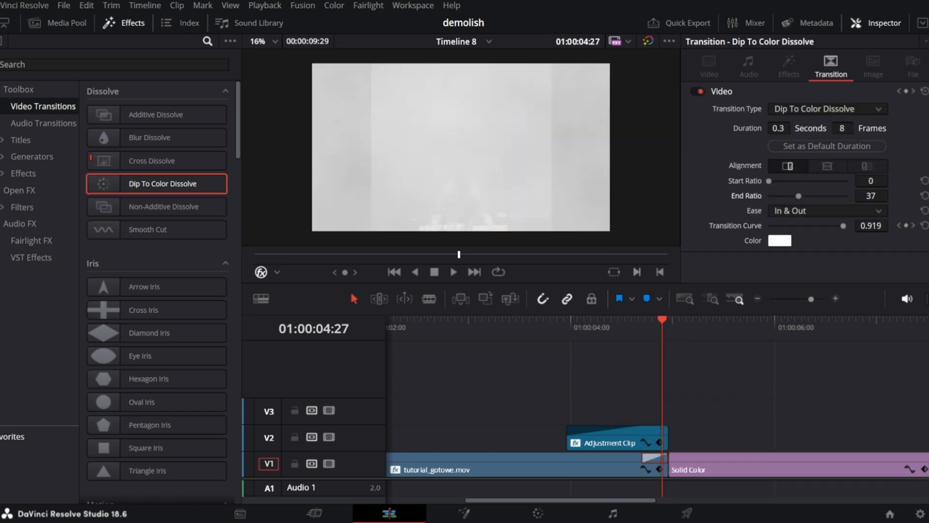
key(/)
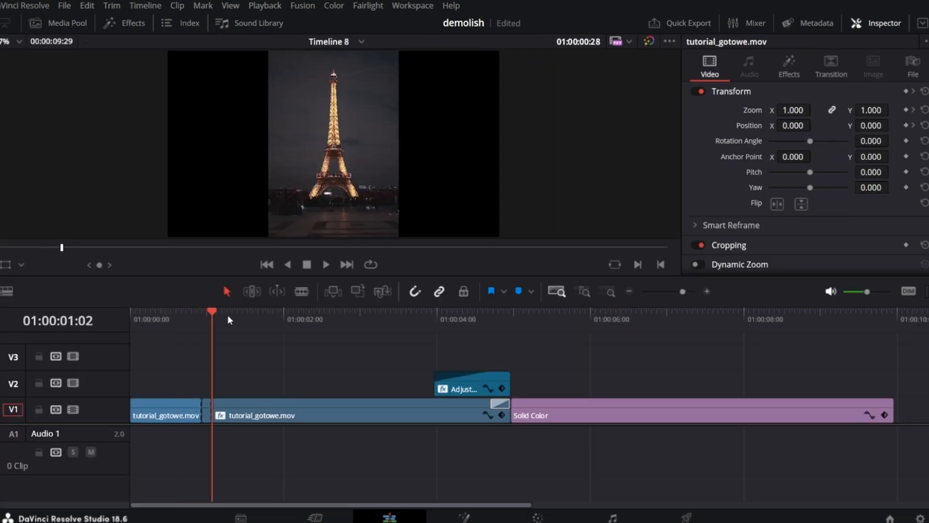
Select all clips on the timeline and combine them into a new compound clip.
drag(228, 314, 312, 322)
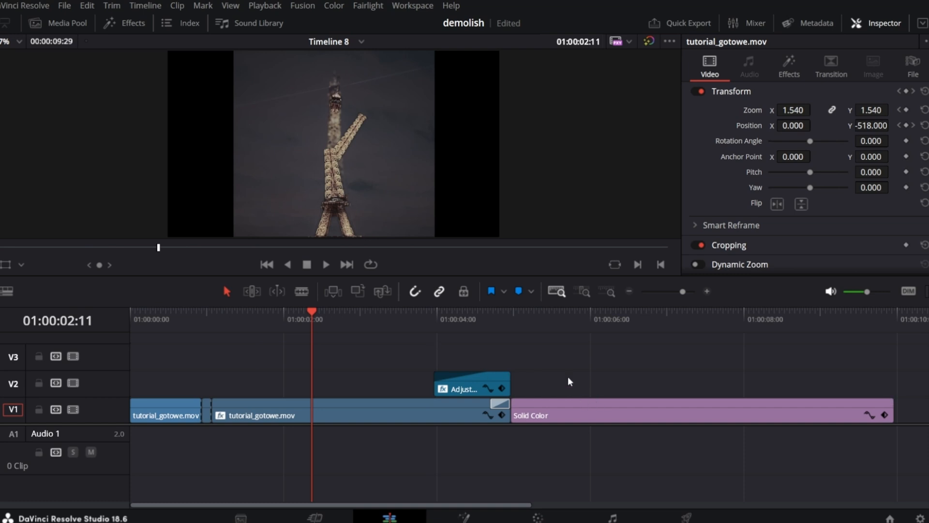
drag(580, 352, 134, 434)
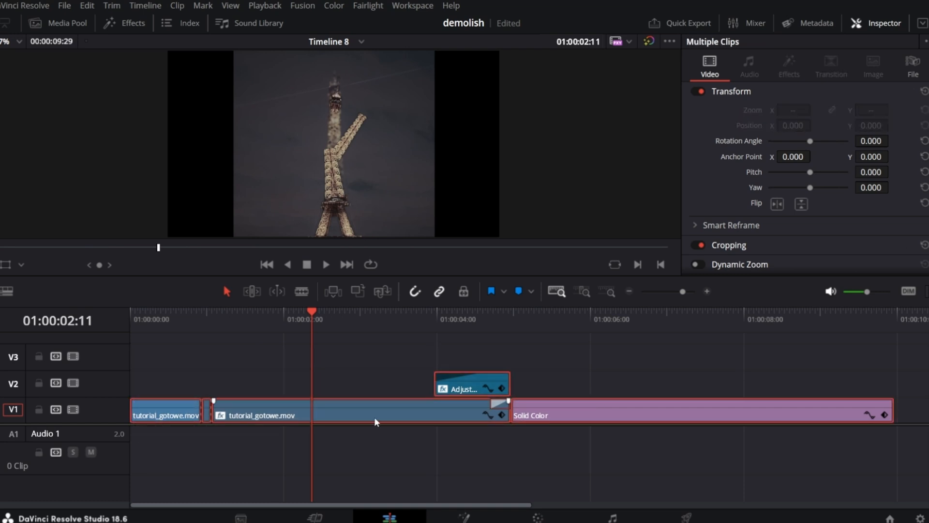
right_click(411, 413)
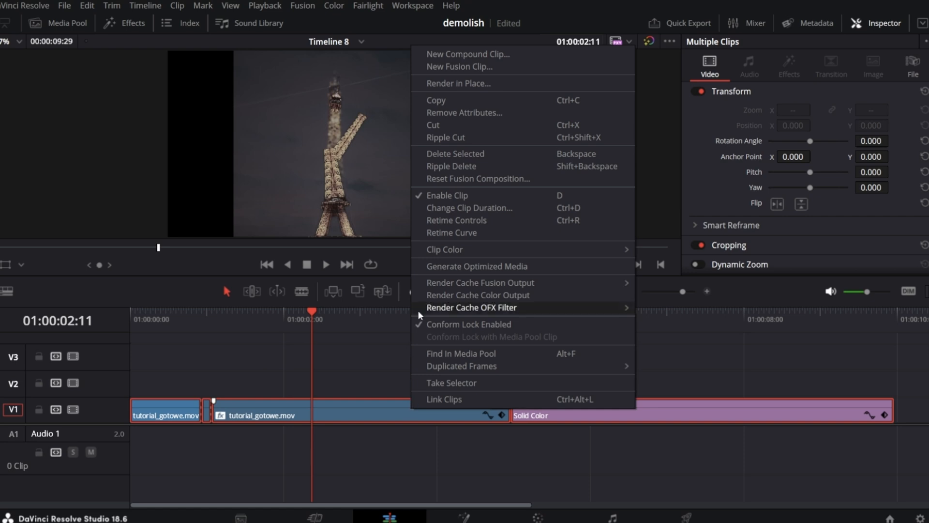
click(466, 57)
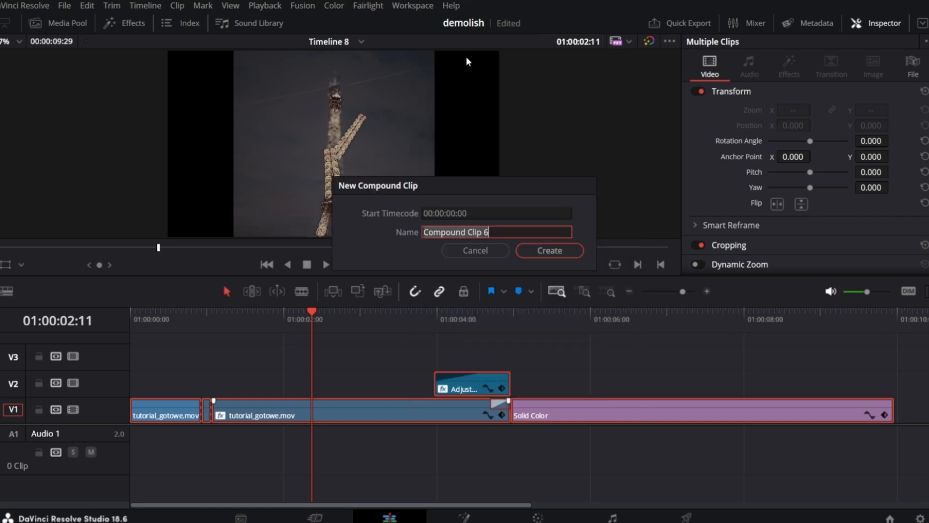
click(570, 254)
click(193, 348)
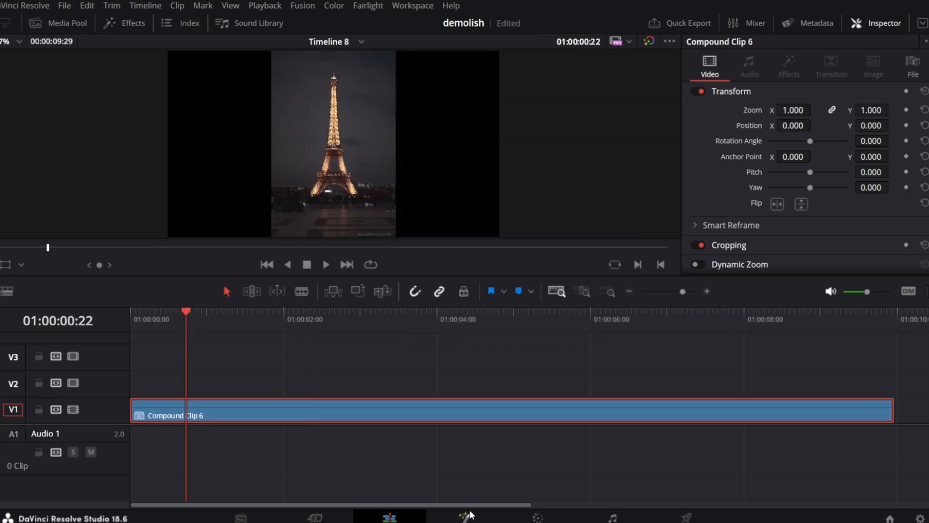
Open the compound clip in Fusion, add a Rectangle mask, and stretch it to about 0.42 wide and 1.10 high.
click(465, 518)
drag(369, 283, 208, 415)
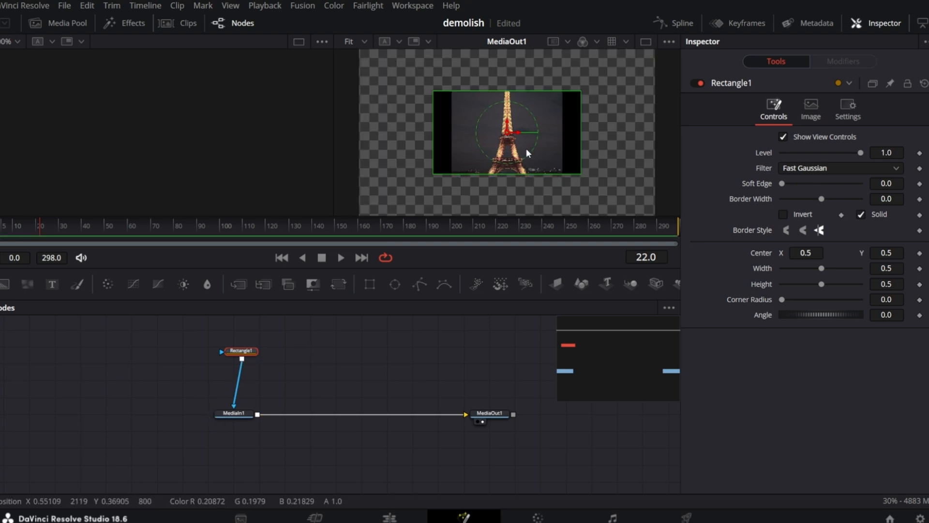
drag(513, 173, 509, 213)
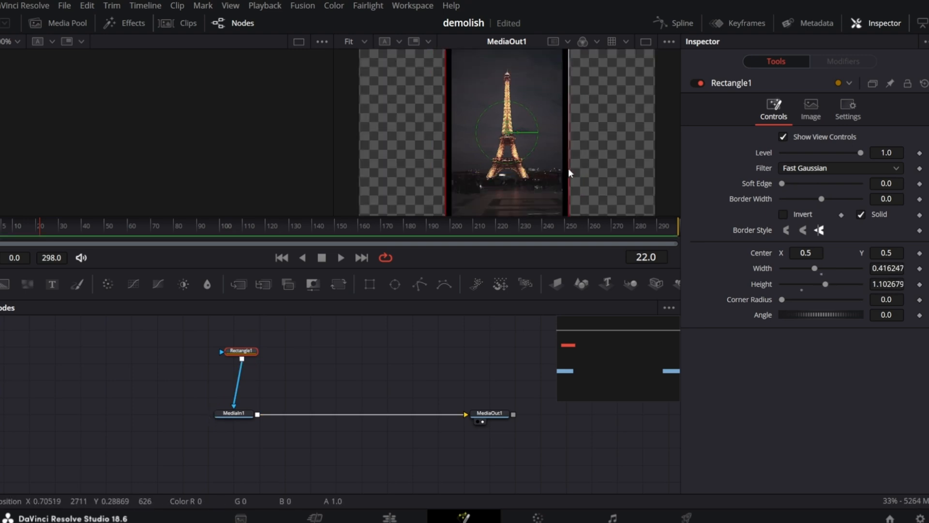